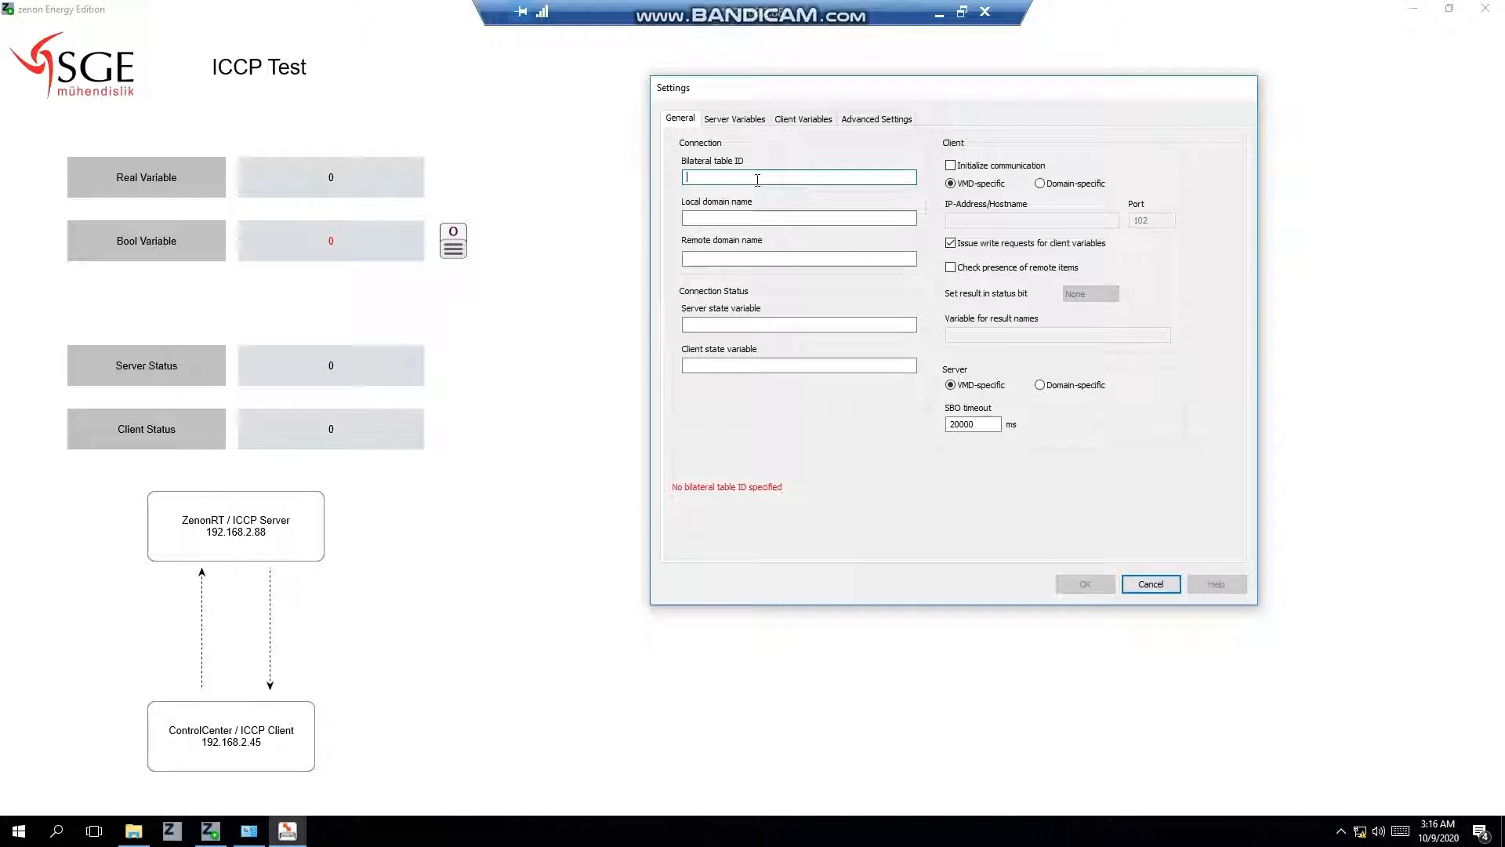
Set the connection's bilateral table ID to zenonTable, local domain name to zenonRT and remote domain name to ControlCenter.
{"action": "type", "text": "zenonTable"}
{"action": "left_click", "coordinate": [709, 218]}
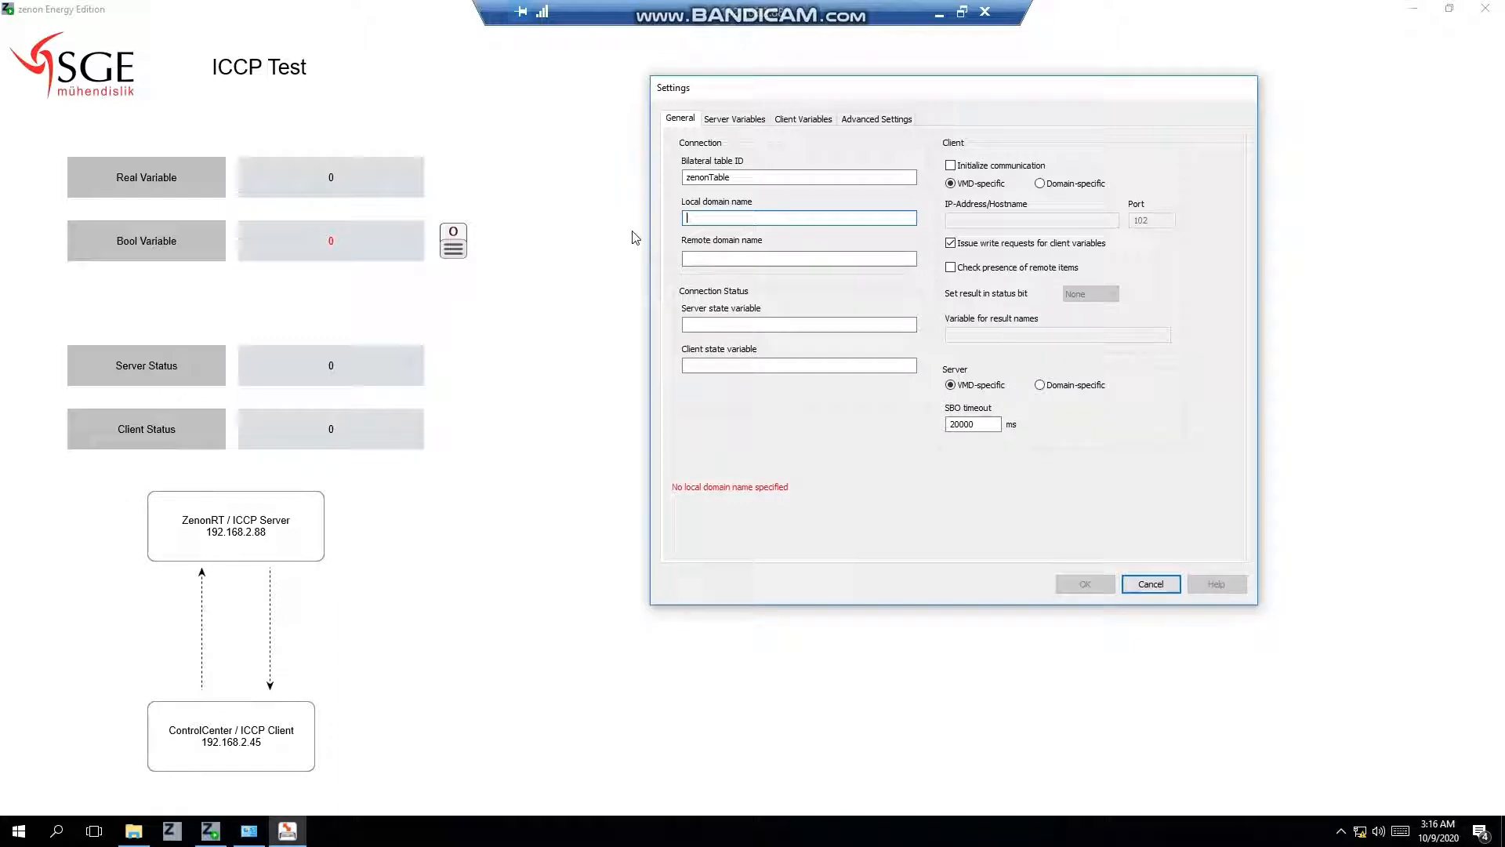
{"action": "type", "text": "zenonRT"}
{"action": "left_click", "coordinate": [722, 258]}
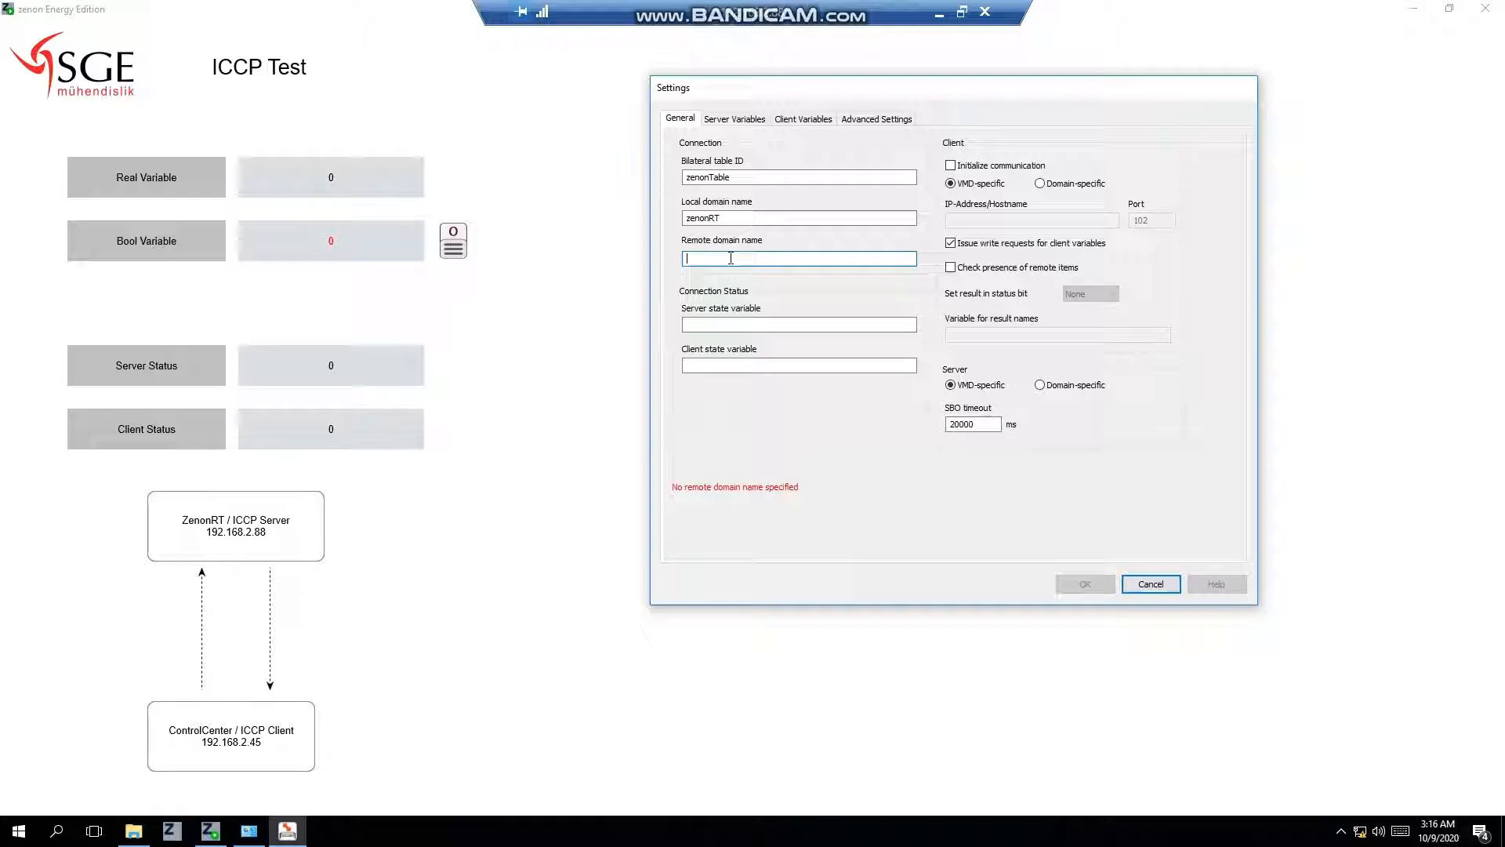
{"action": "type", "text": "ControlCenter"}
Assign ICCP.Client.Status as the client state variable and ICCP.Server.Status as the server state variable.
{"action": "left_click", "coordinate": [731, 326]}
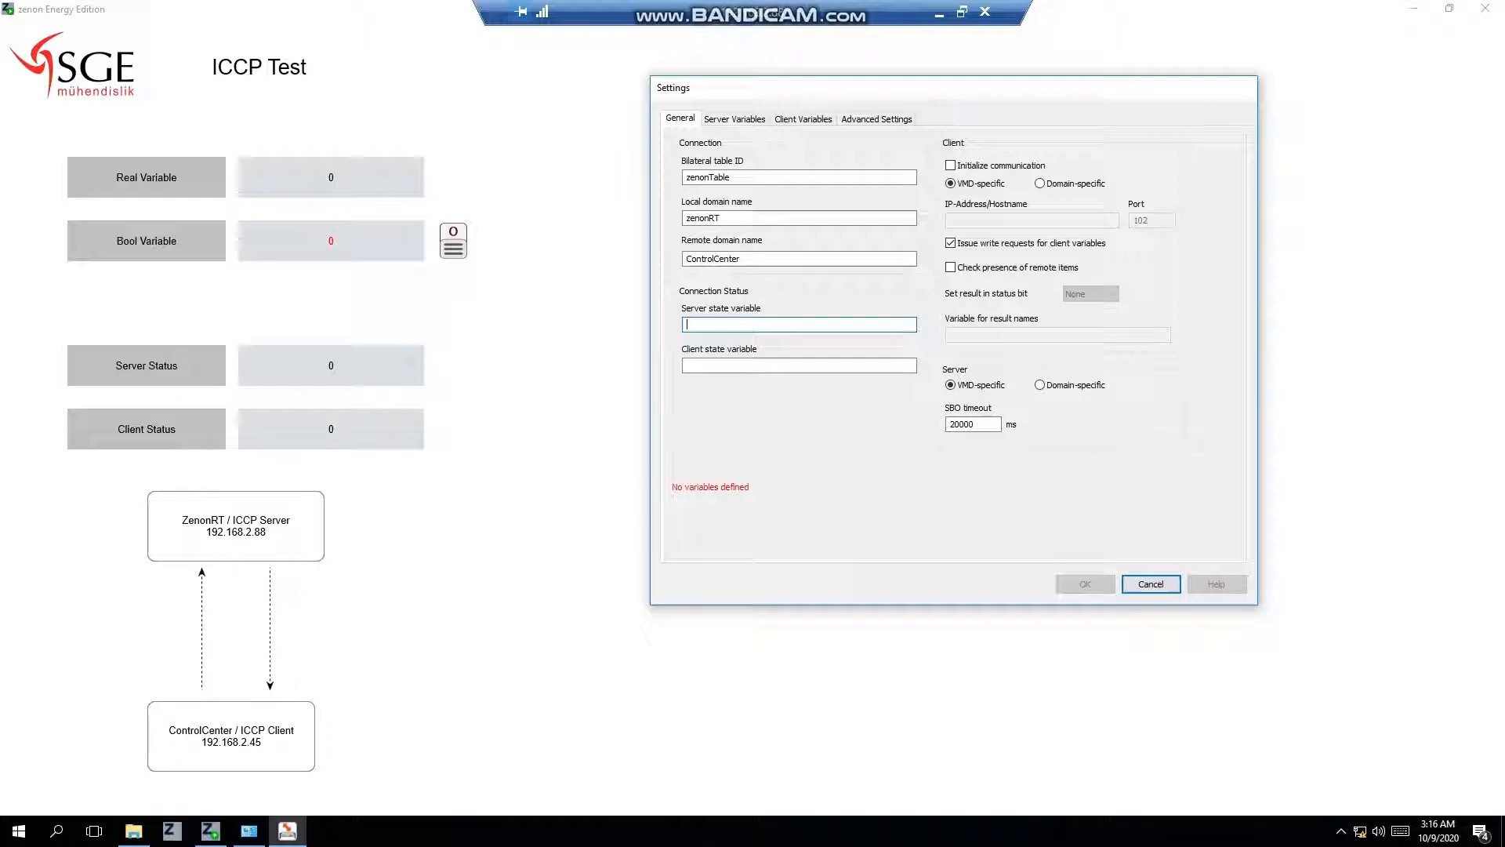
{"action": "left_click", "coordinate": [687, 366]}
{"action": "type", "text": "ICCP.Client.Status"}
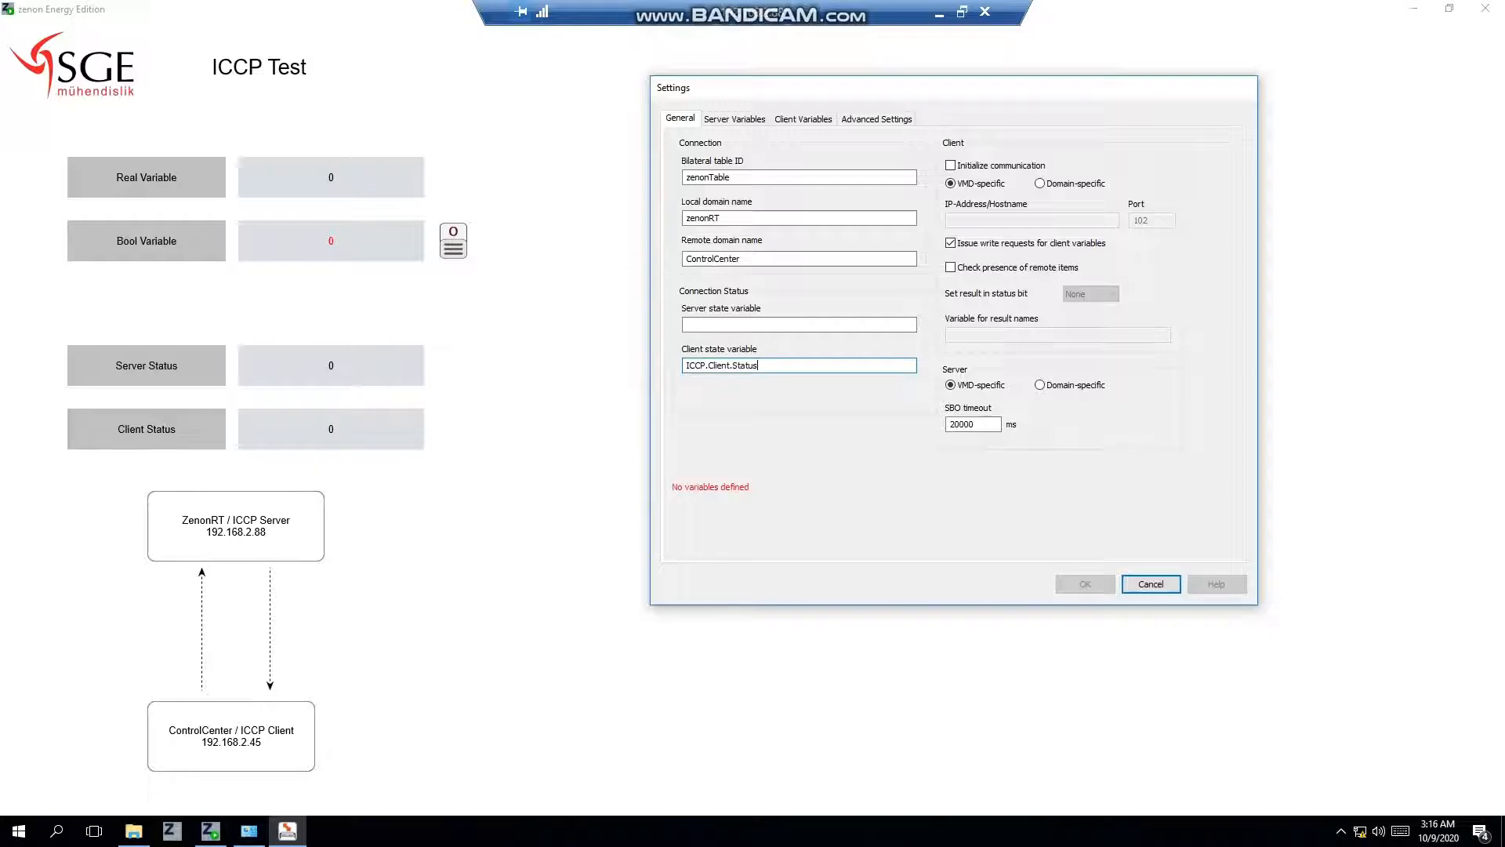
{"action": "left_click", "coordinate": [748, 325]}
{"action": "type", "text": "ICCP.Server.Status"}
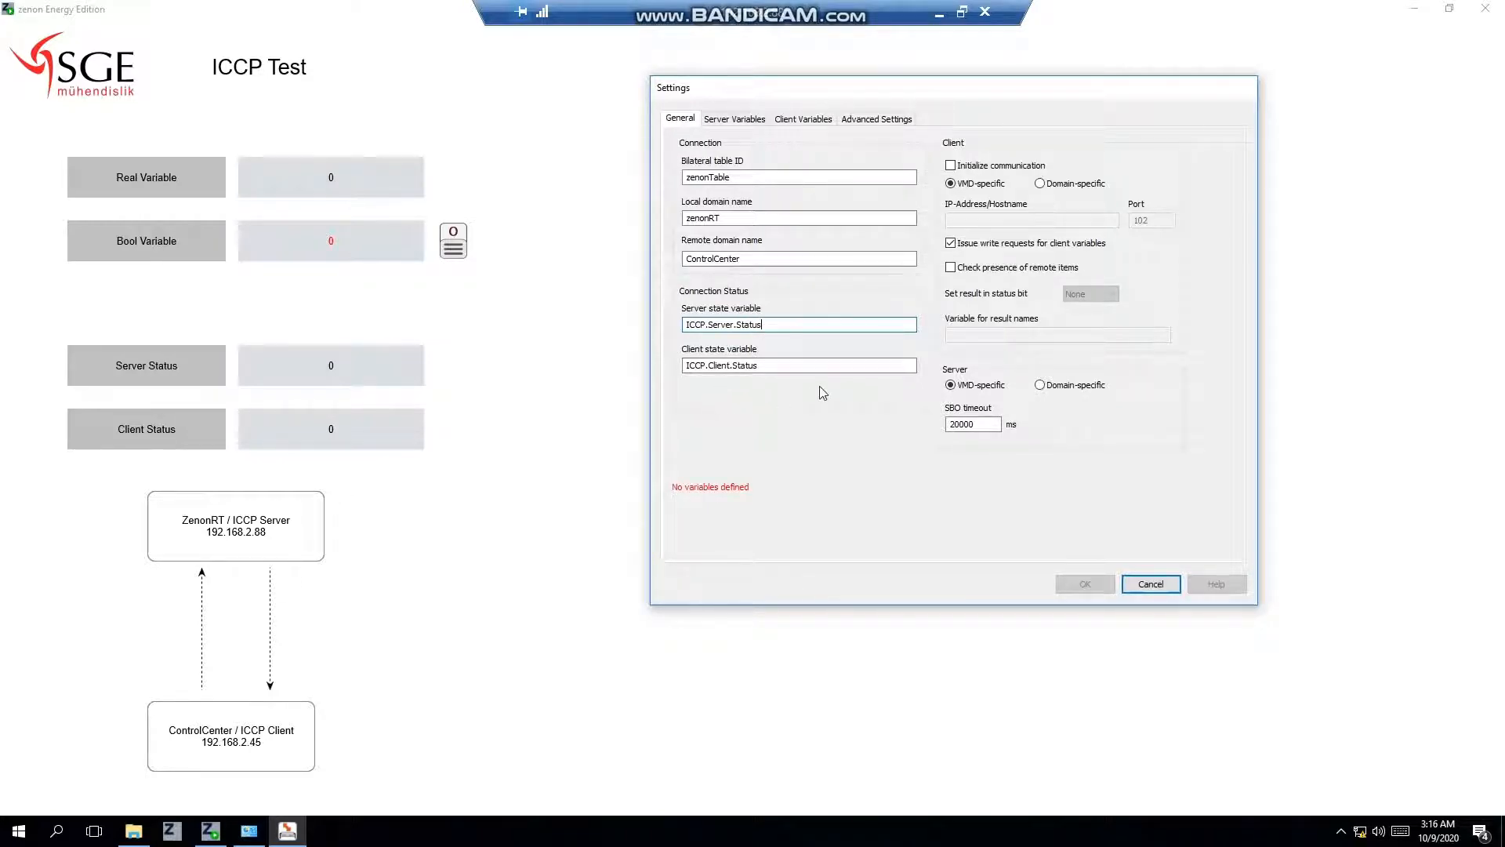
Have the client initialize communication to IP address 192.168.2.45, and make both the client and server domain-specific.
{"action": "left_click", "coordinate": [950, 166]}
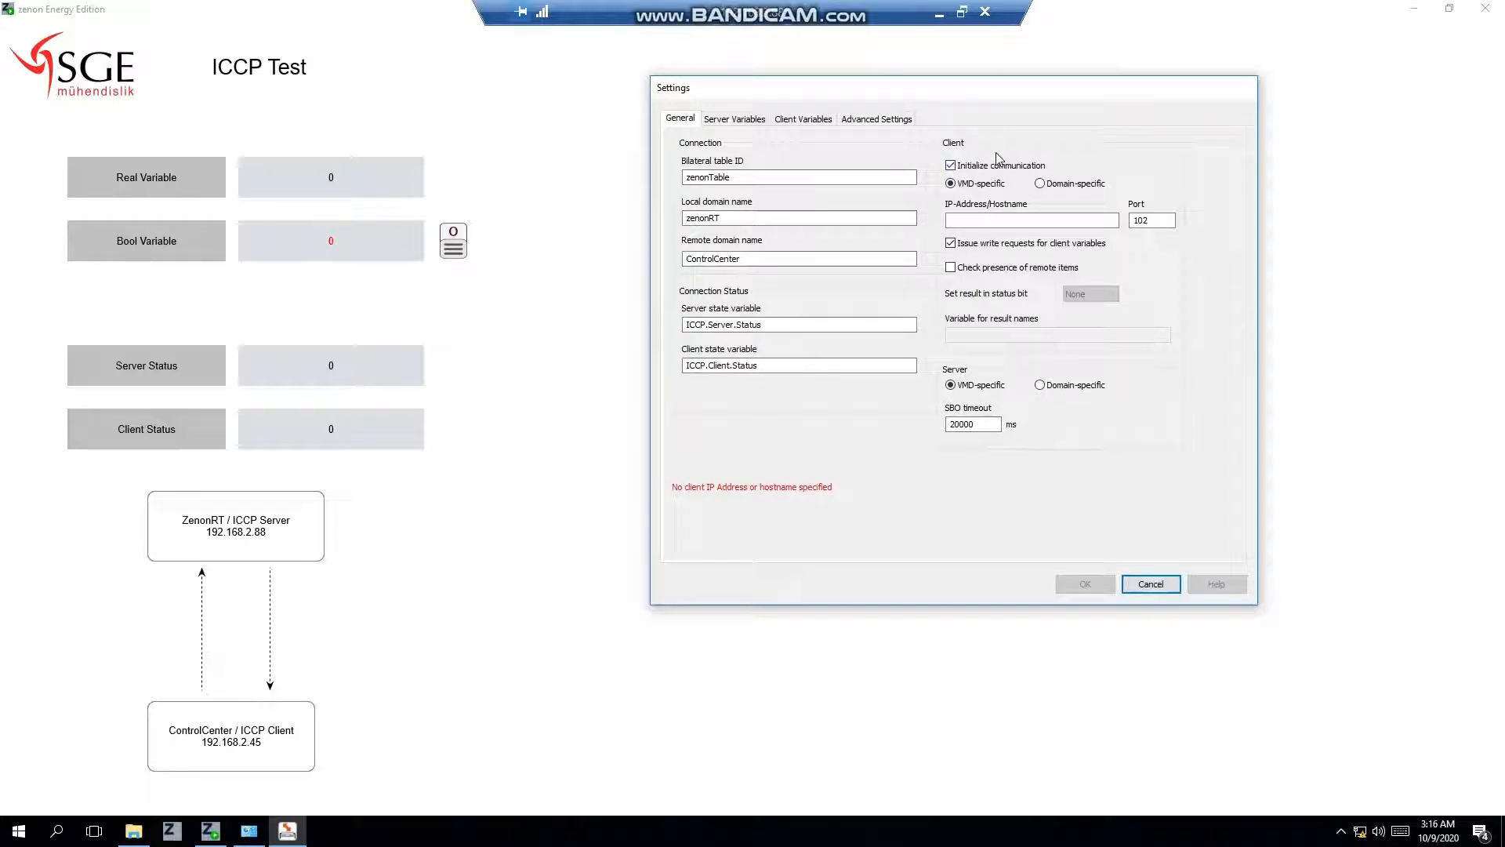
{"action": "left_click", "coordinate": [1040, 186]}
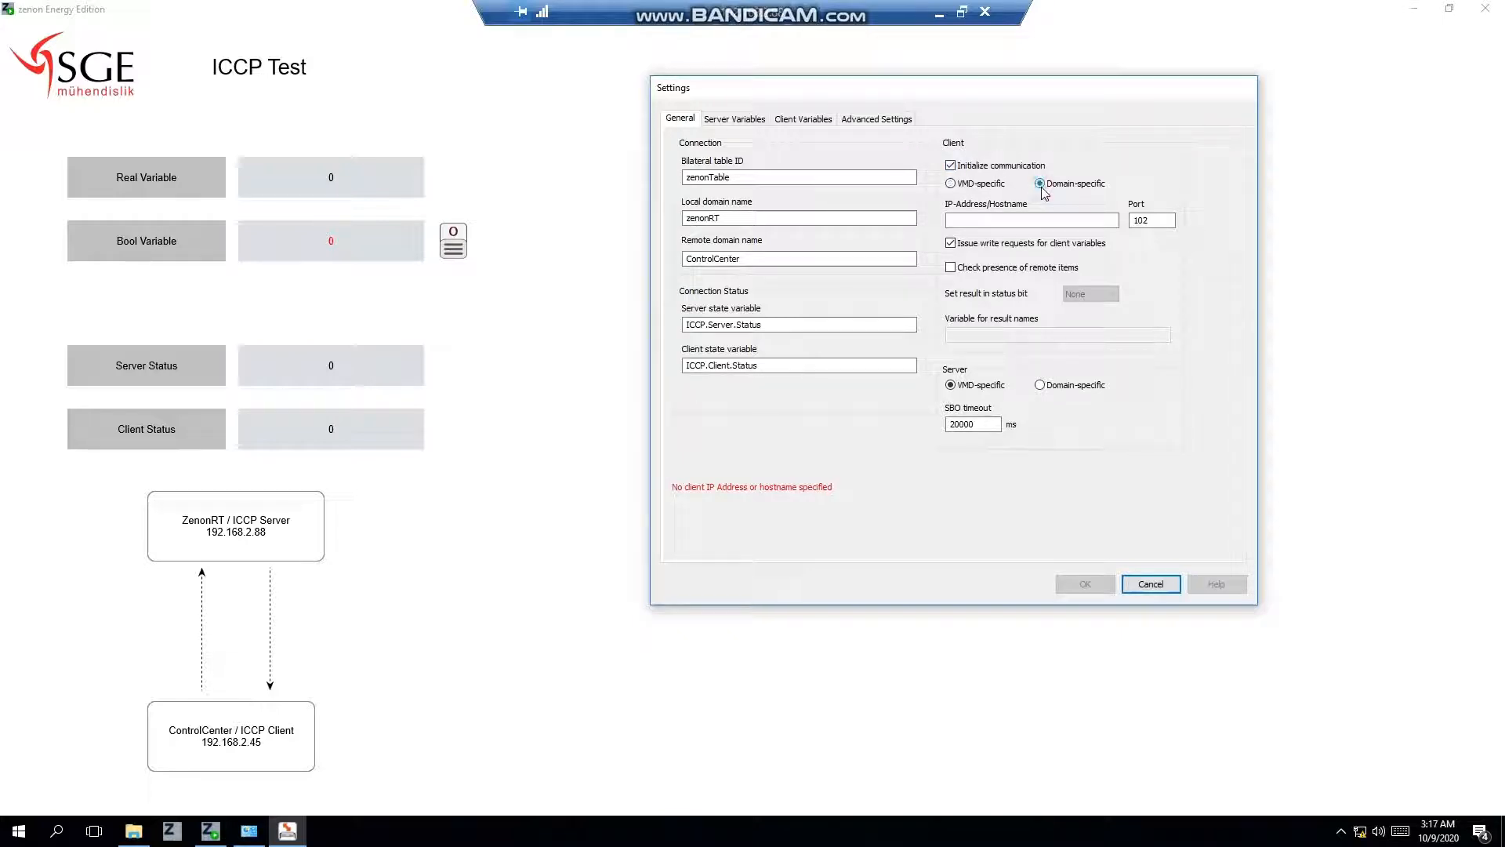
{"action": "left_click", "coordinate": [1040, 385]}
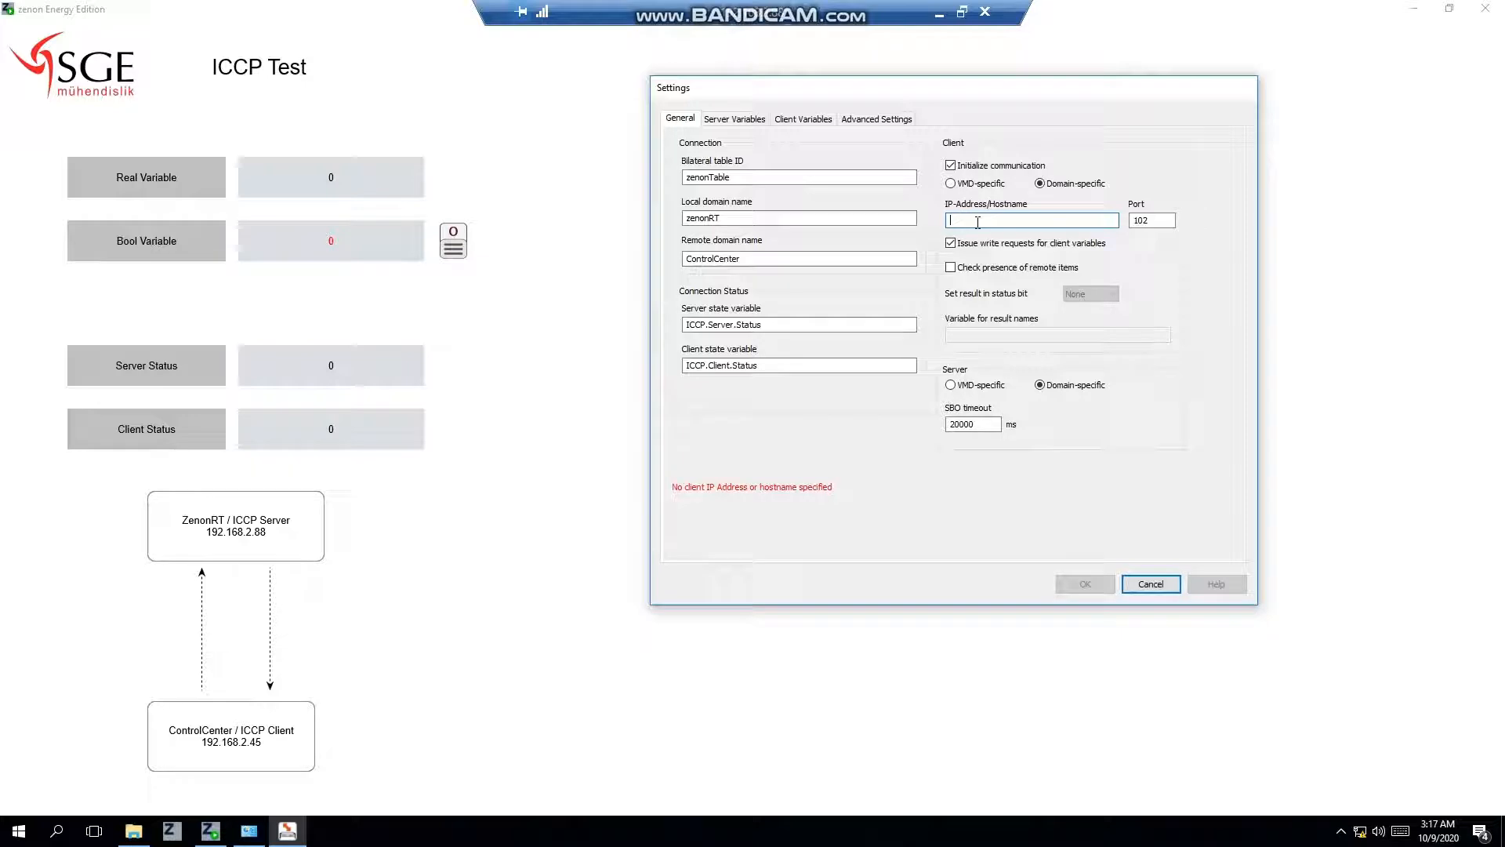
{"action": "type", "text": "192.168.2."}
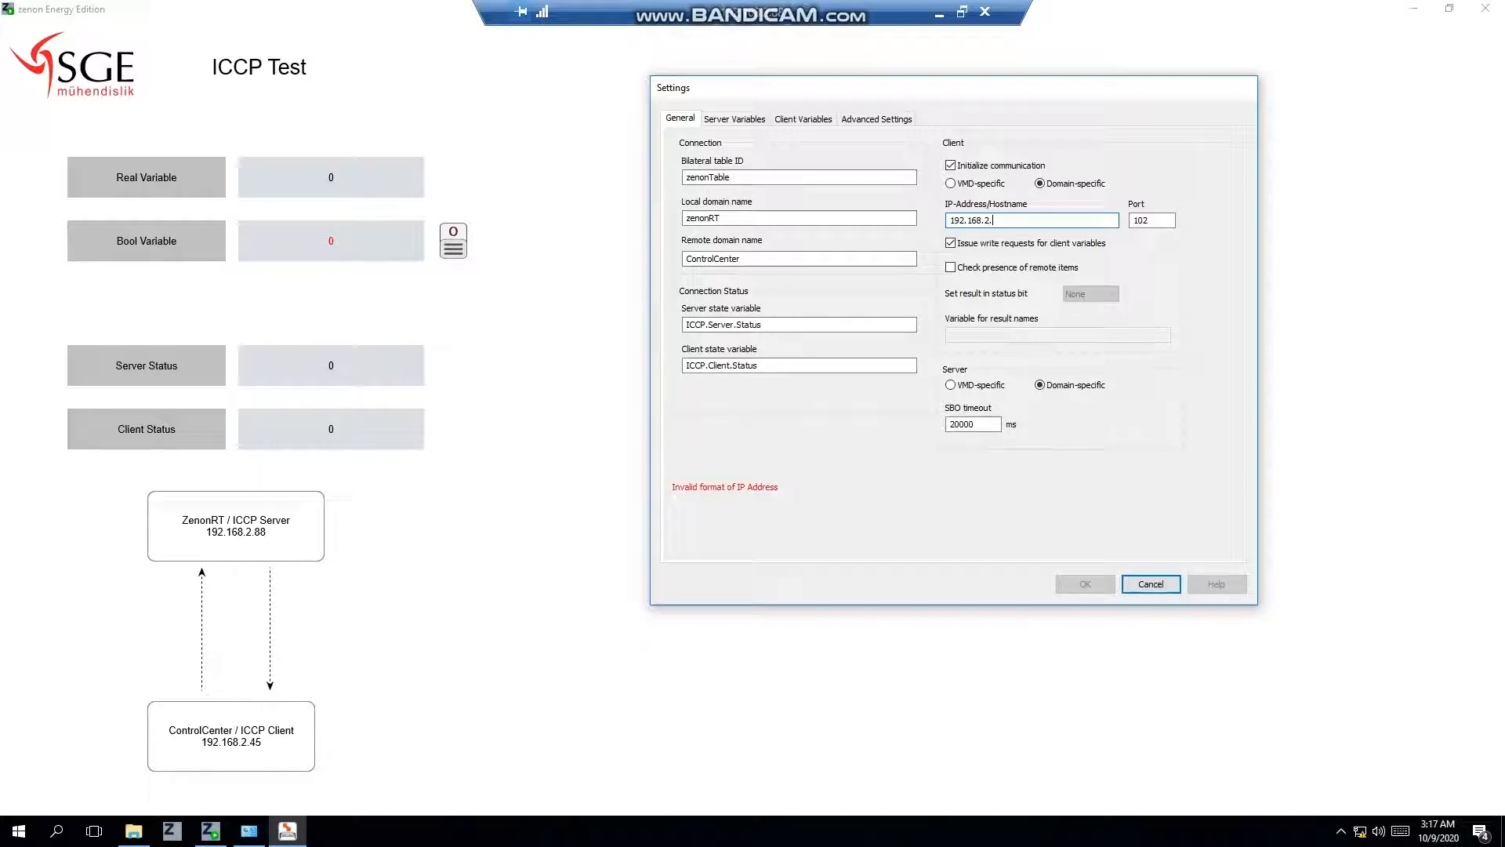
{"action": "type", "text": "45"}
{"action": "double_click", "coordinate": [1156, 220]}
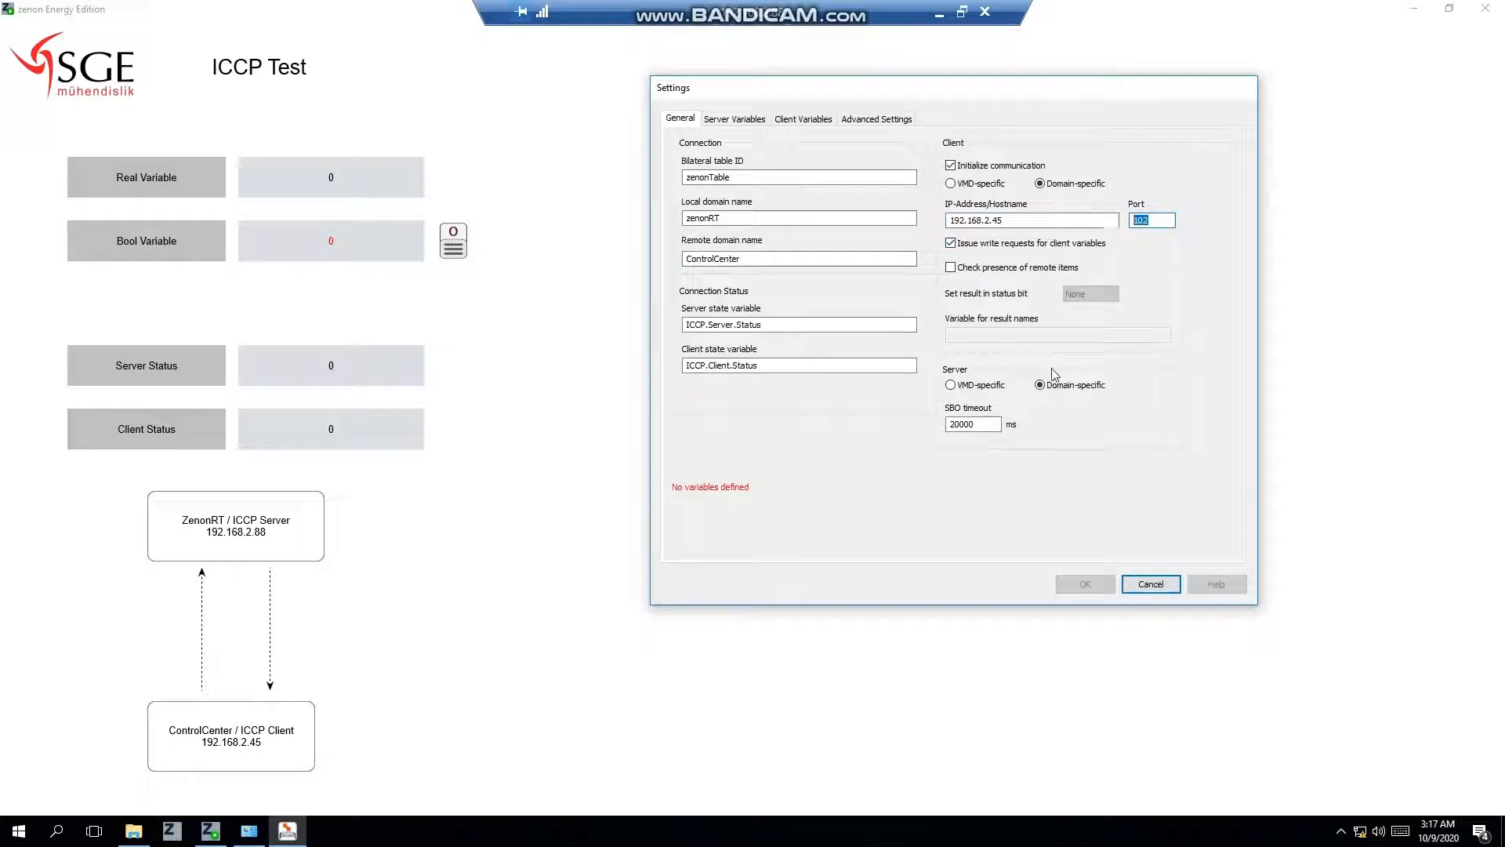
{"action": "left_click", "coordinate": [1062, 182]}
{"action": "left_click", "coordinate": [746, 122]}
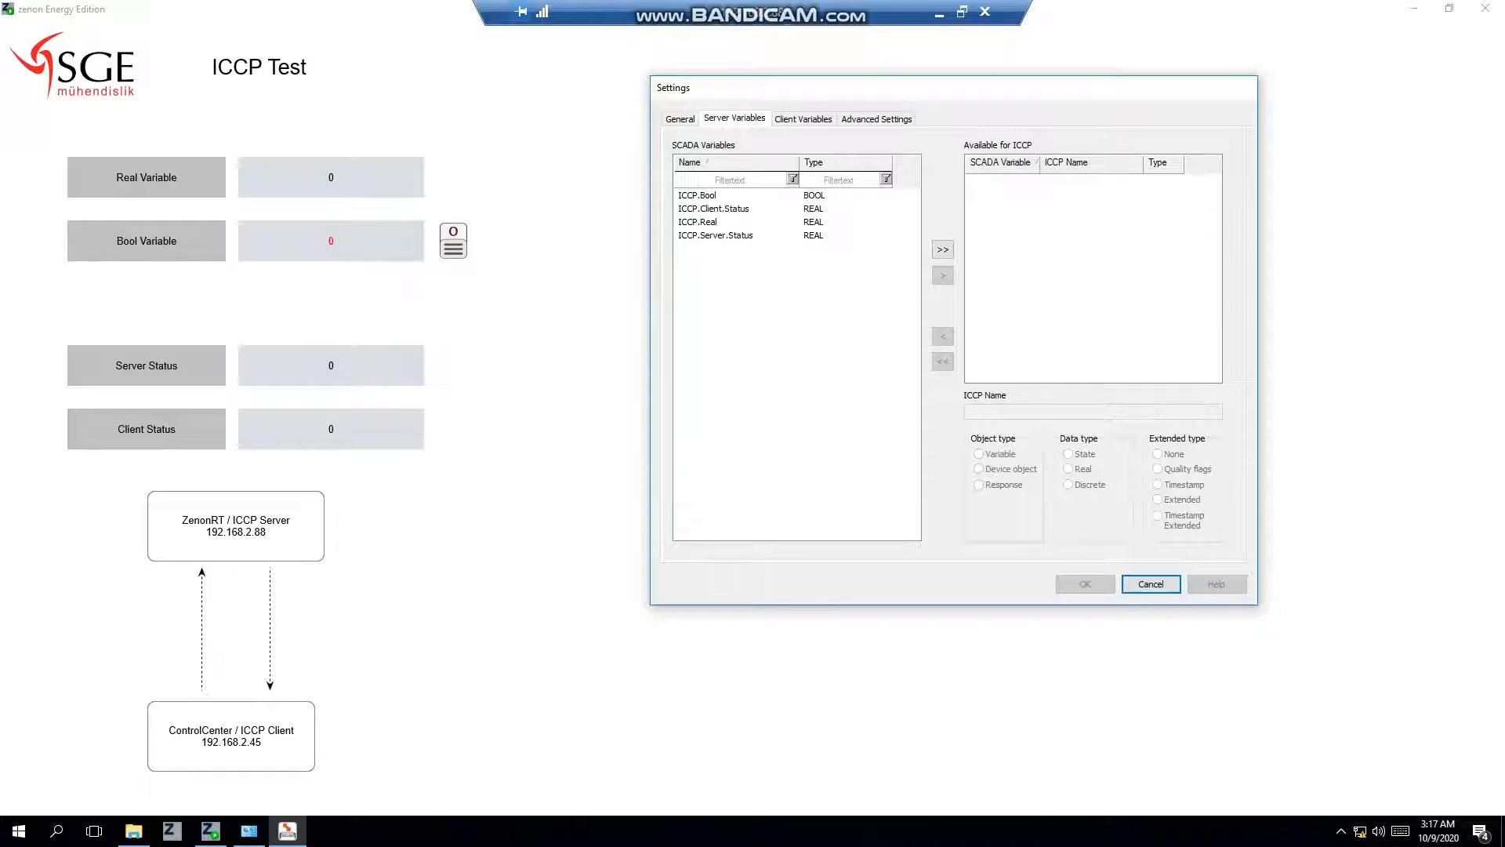
{"action": "left_click", "coordinate": [746, 208]}
{"action": "left_click", "coordinate": [942, 276]}
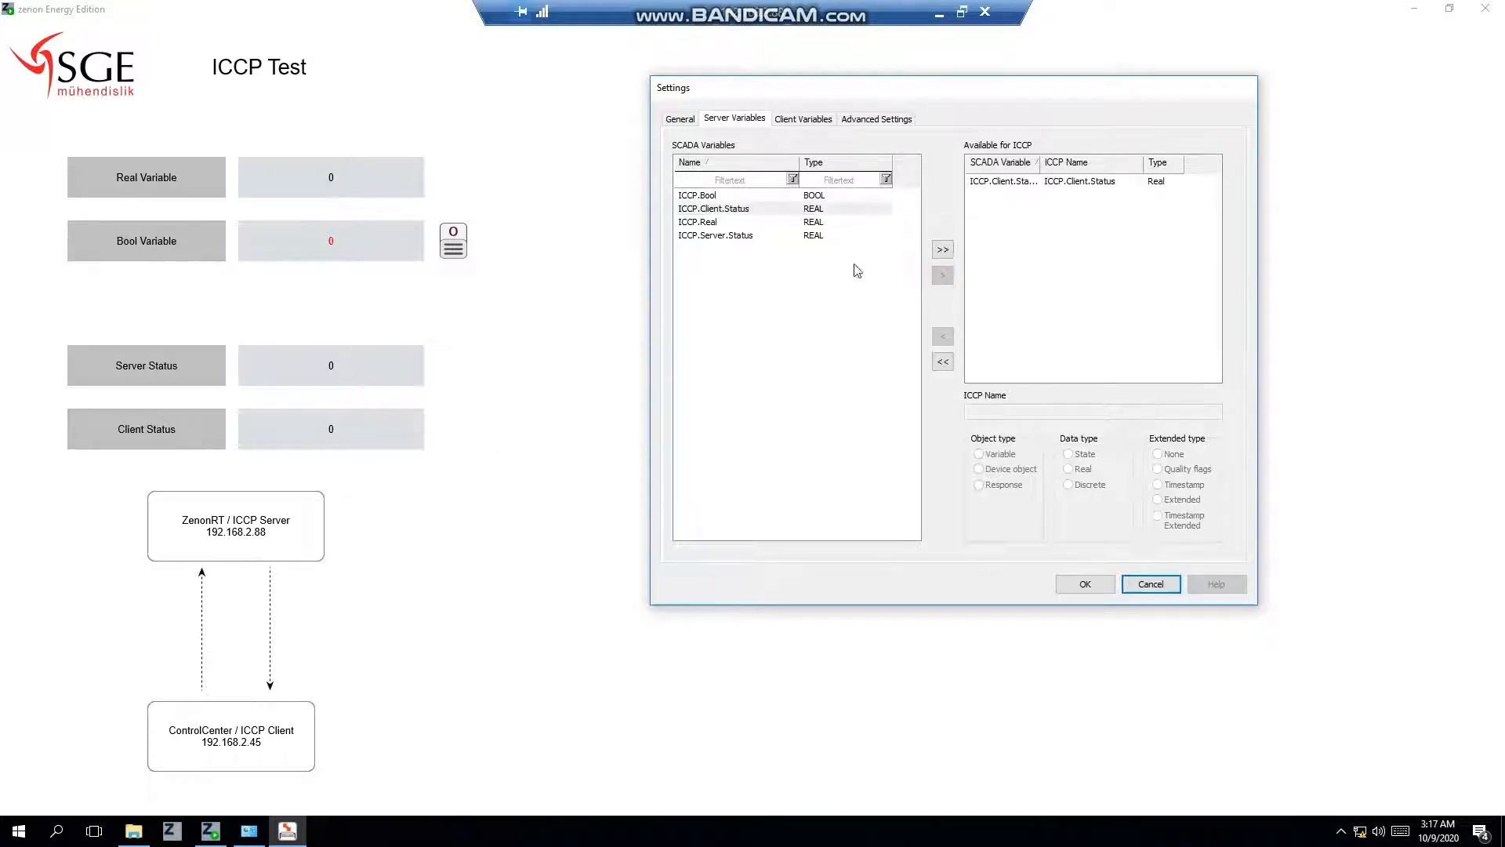
{"action": "left_click", "coordinate": [766, 238]}
{"action": "left_click", "coordinate": [942, 275]}
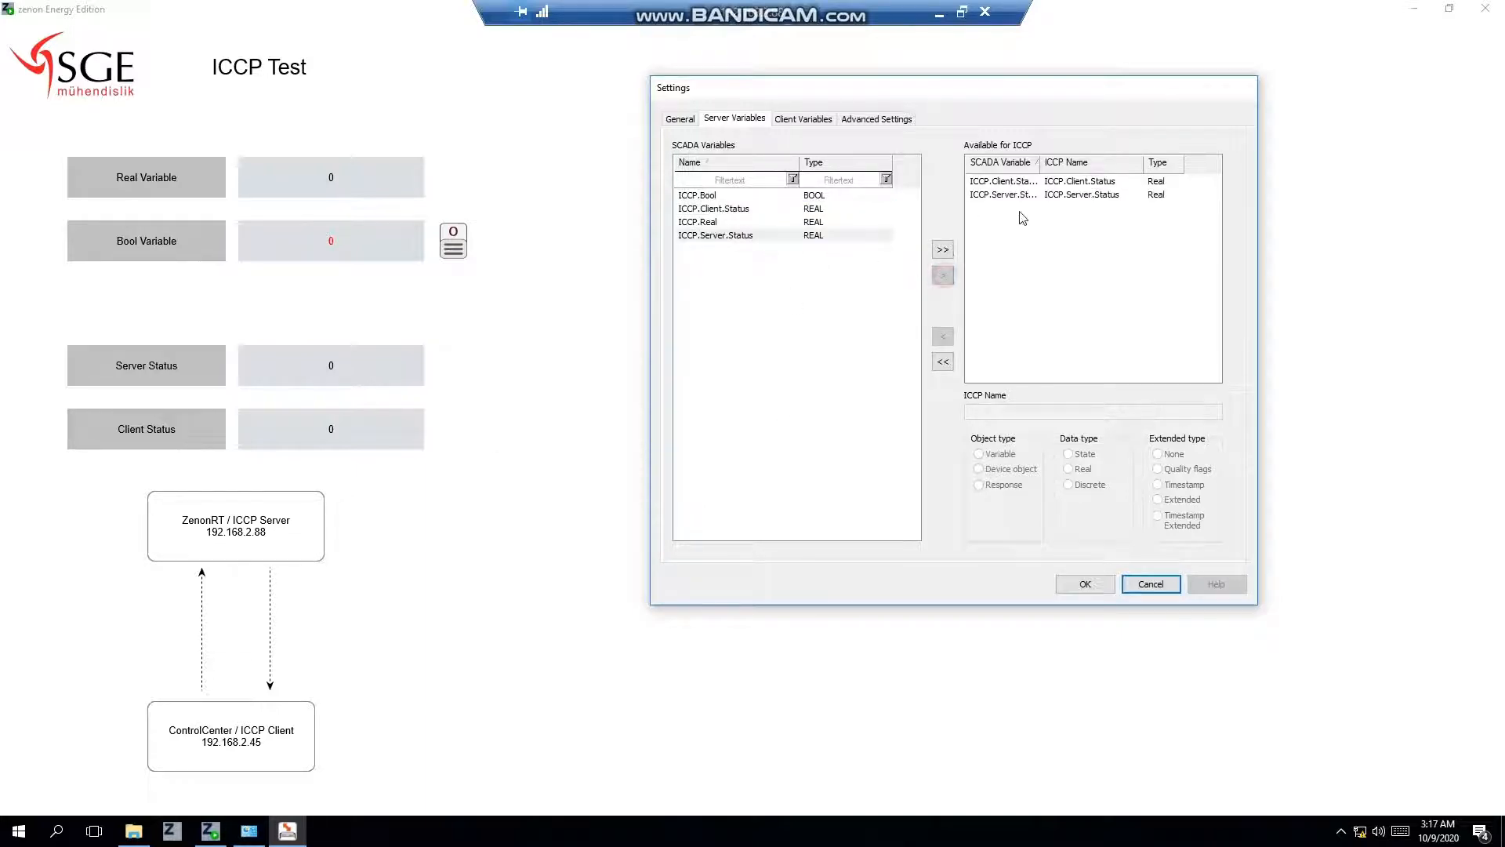
{"action": "left_click", "coordinate": [1047, 196]}
{"action": "left_click", "coordinate": [1050, 183]}
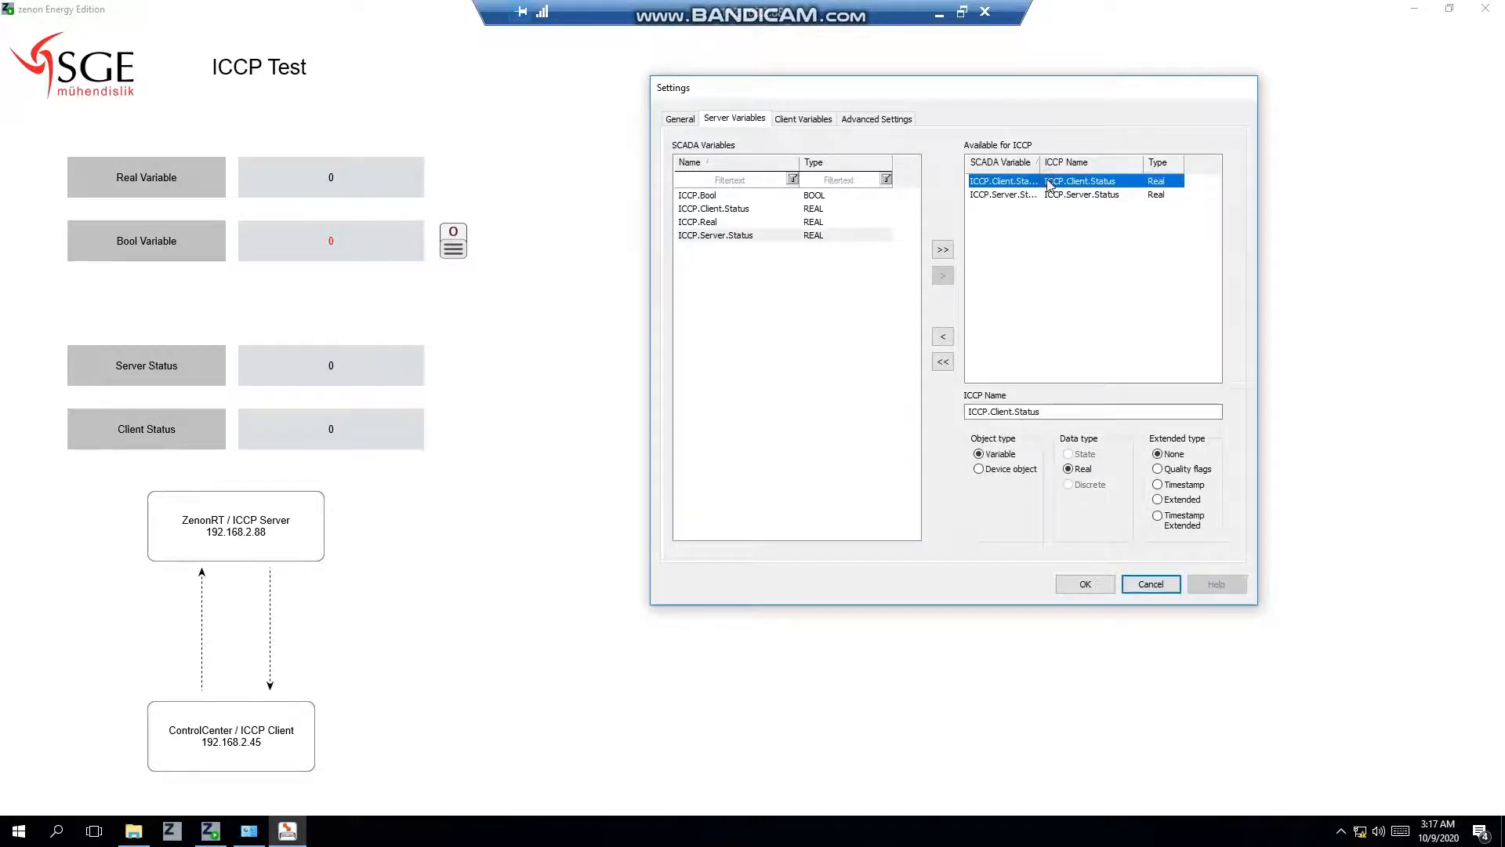
{"action": "left_click", "coordinate": [943, 361]}
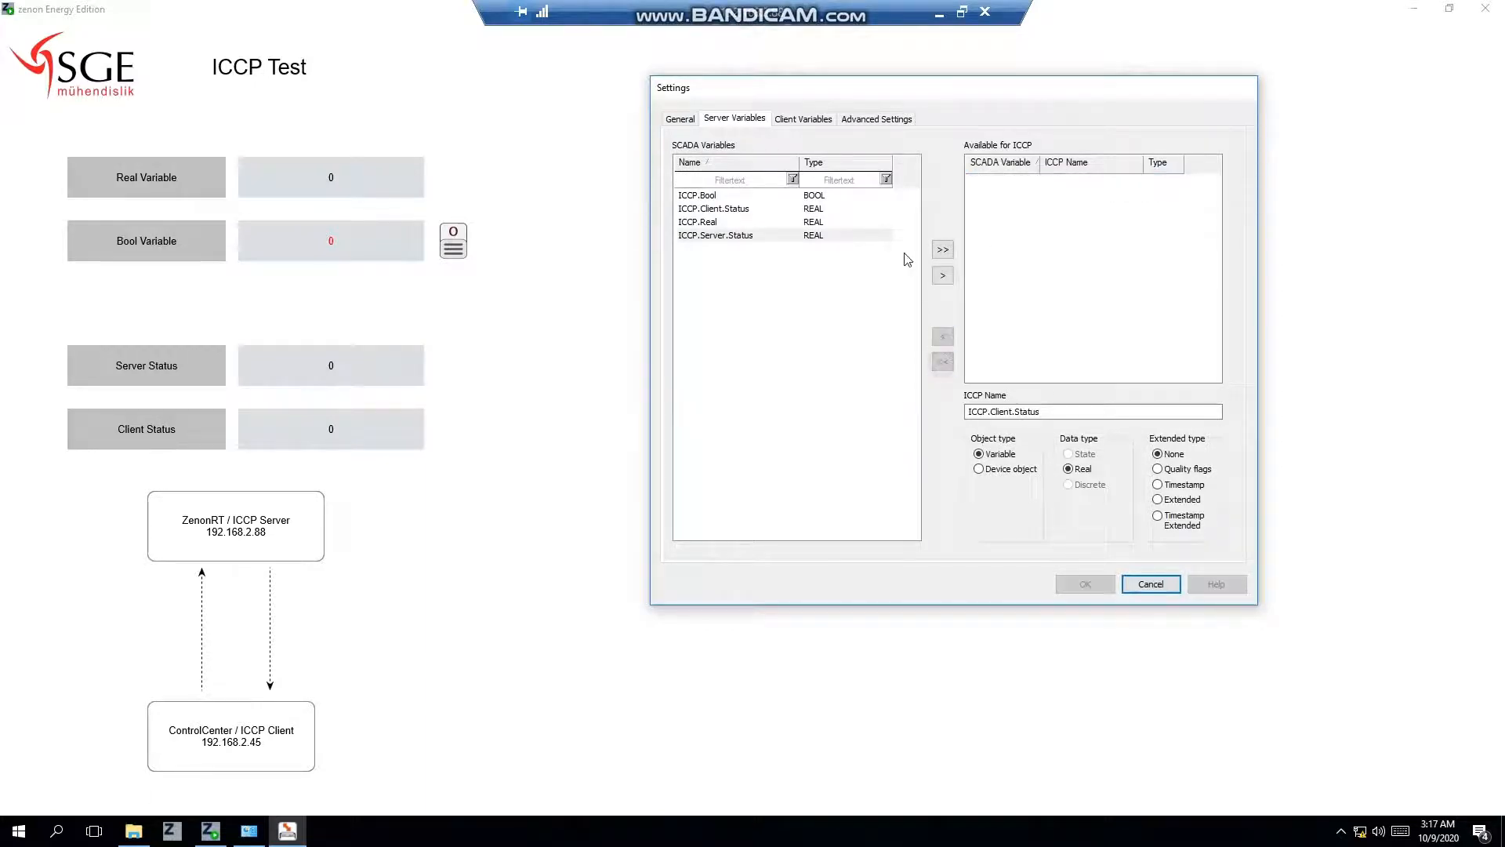
Make ICCP.Bool and ICCP.Real available for ICCP as server variables and check their ICCP names and types.
{"action": "left_click", "coordinate": [766, 197]}
{"action": "left_click", "coordinate": [942, 275]}
{"action": "left_click", "coordinate": [698, 222]}
{"action": "left_click", "coordinate": [942, 275]}
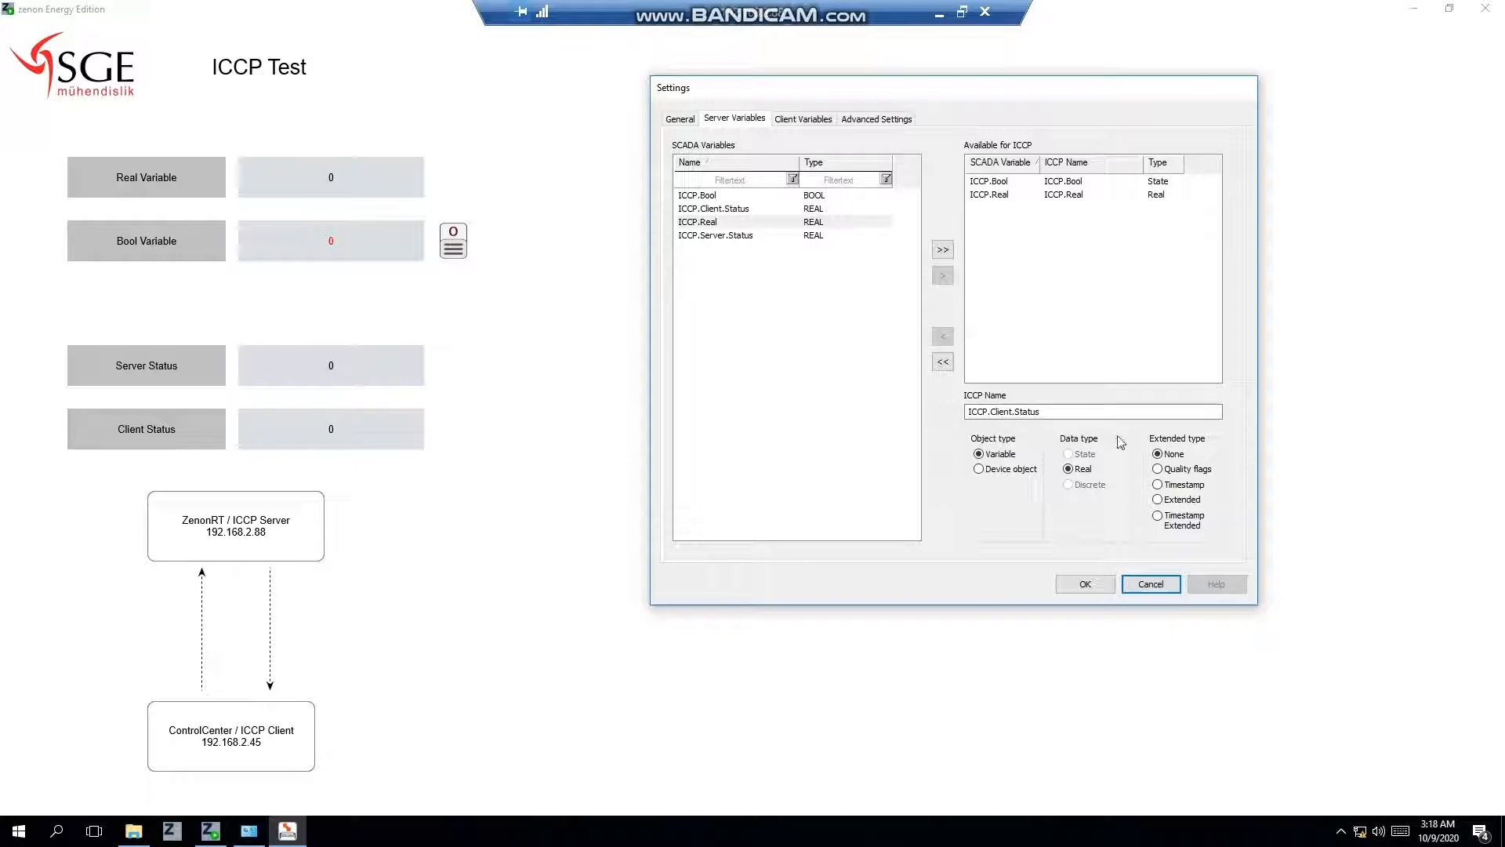
{"action": "left_click", "coordinate": [1047, 185]}
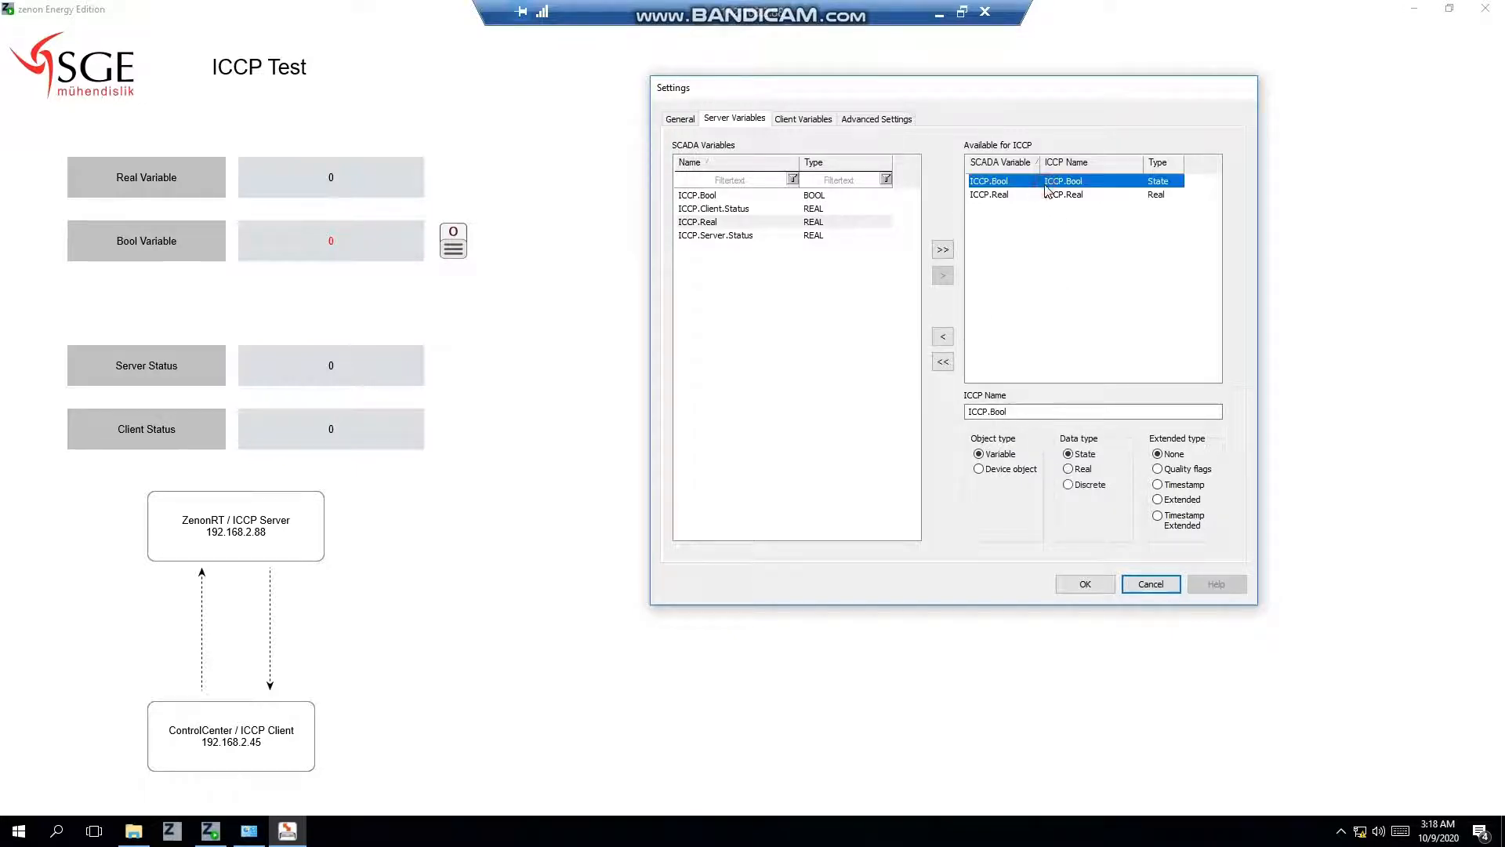
{"action": "left_click_drag", "start_coordinate": [1034, 414], "coordinate": [930, 415]}
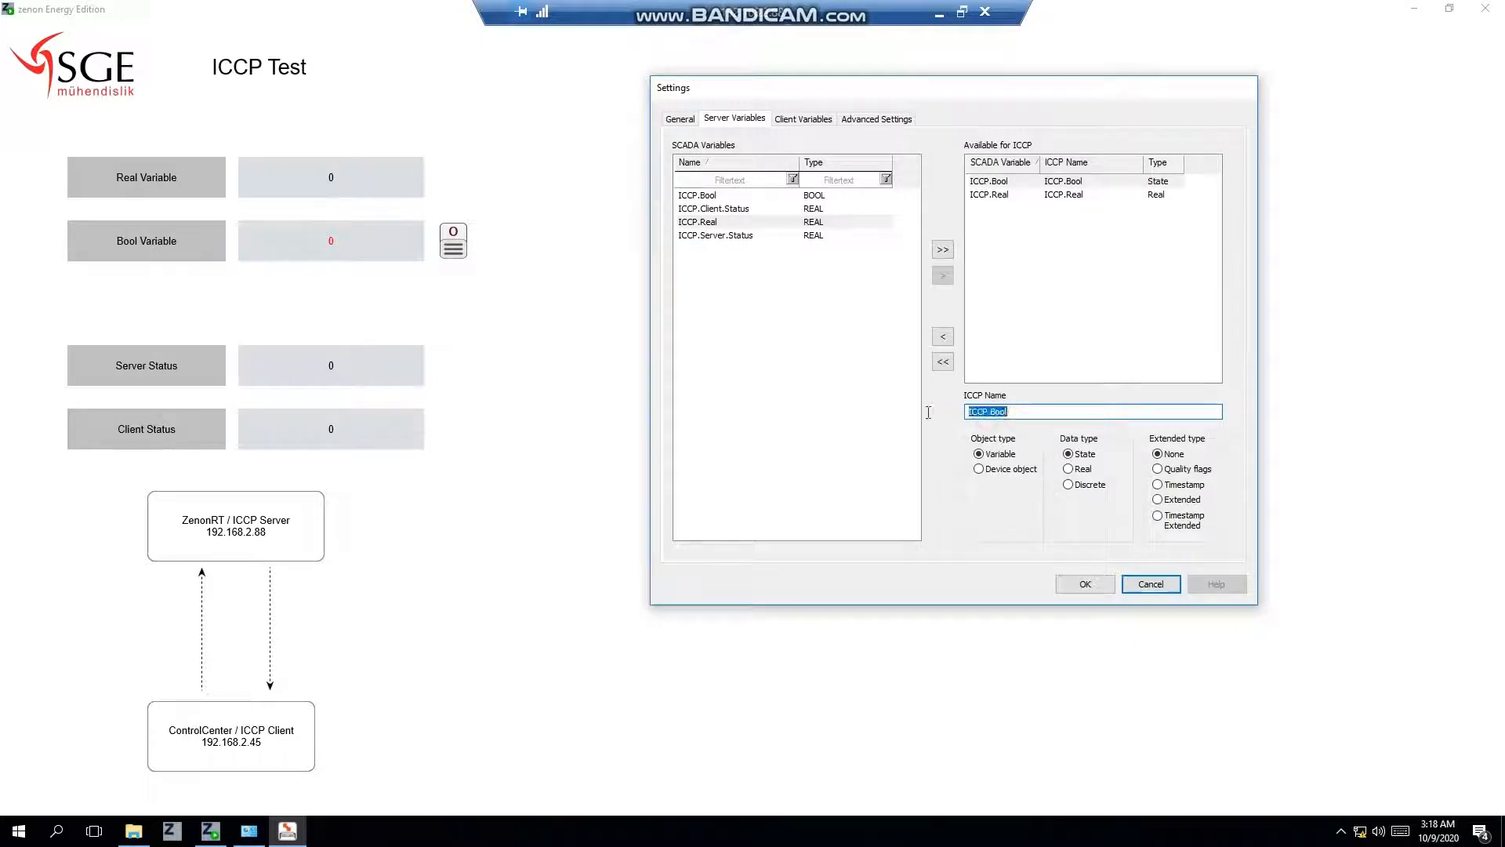
{"action": "left_click", "coordinate": [1070, 199]}
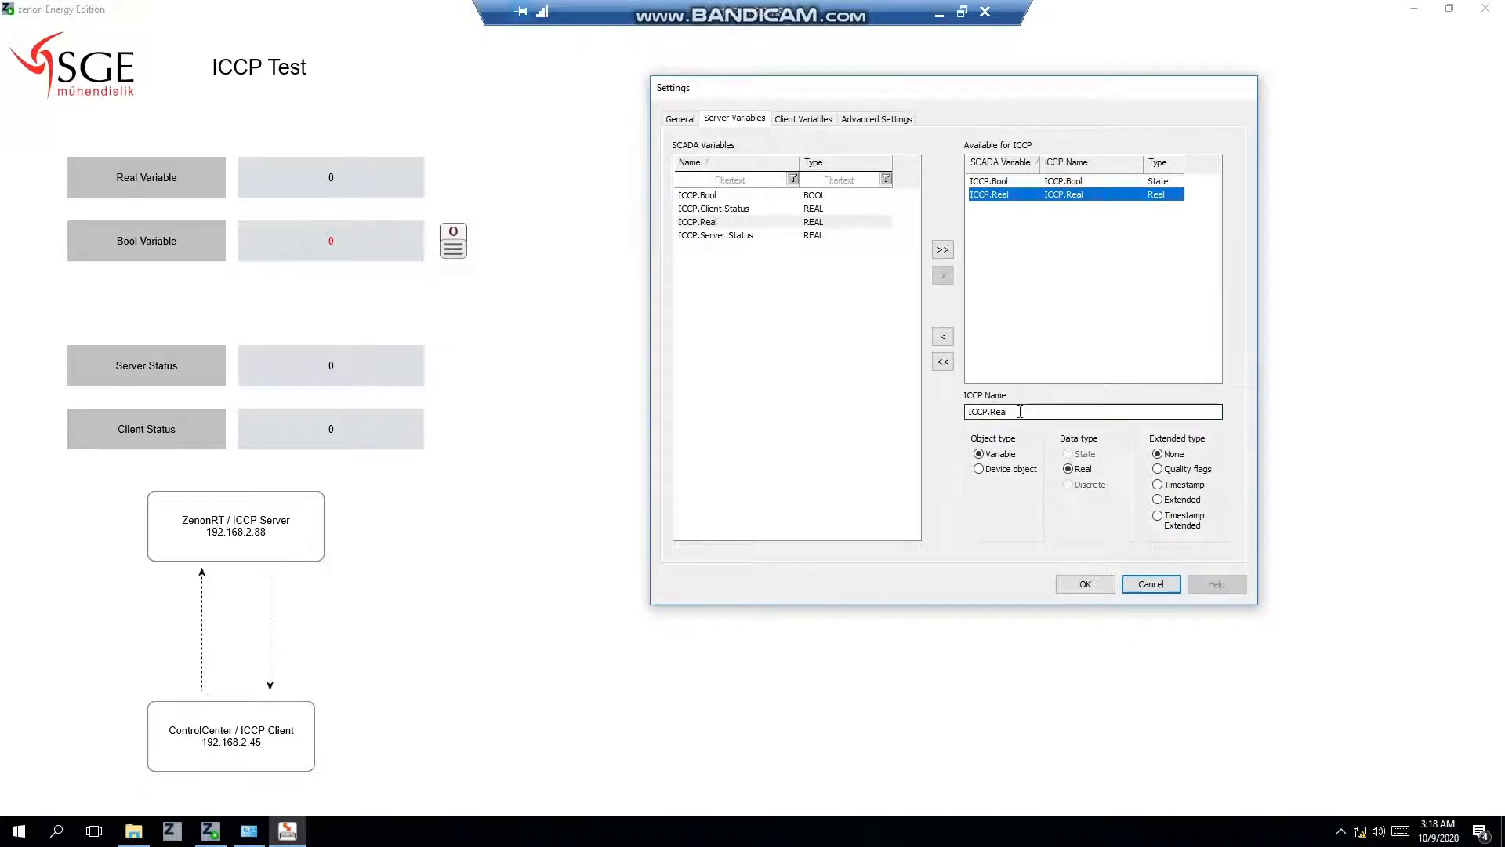
{"action": "left_click", "coordinate": [1059, 194]}
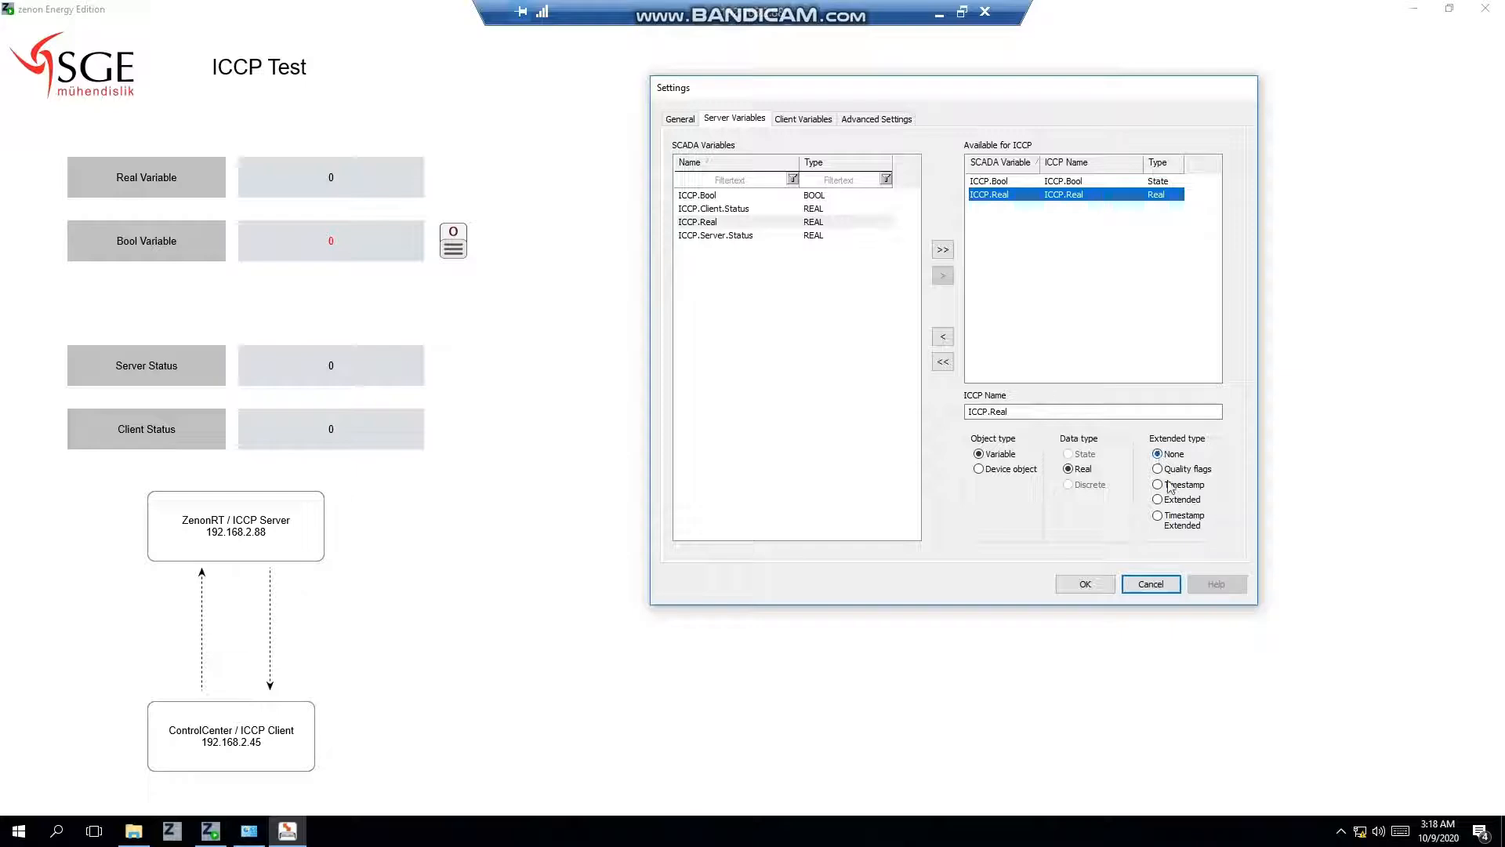
{"action": "left_click", "coordinate": [1074, 184]}
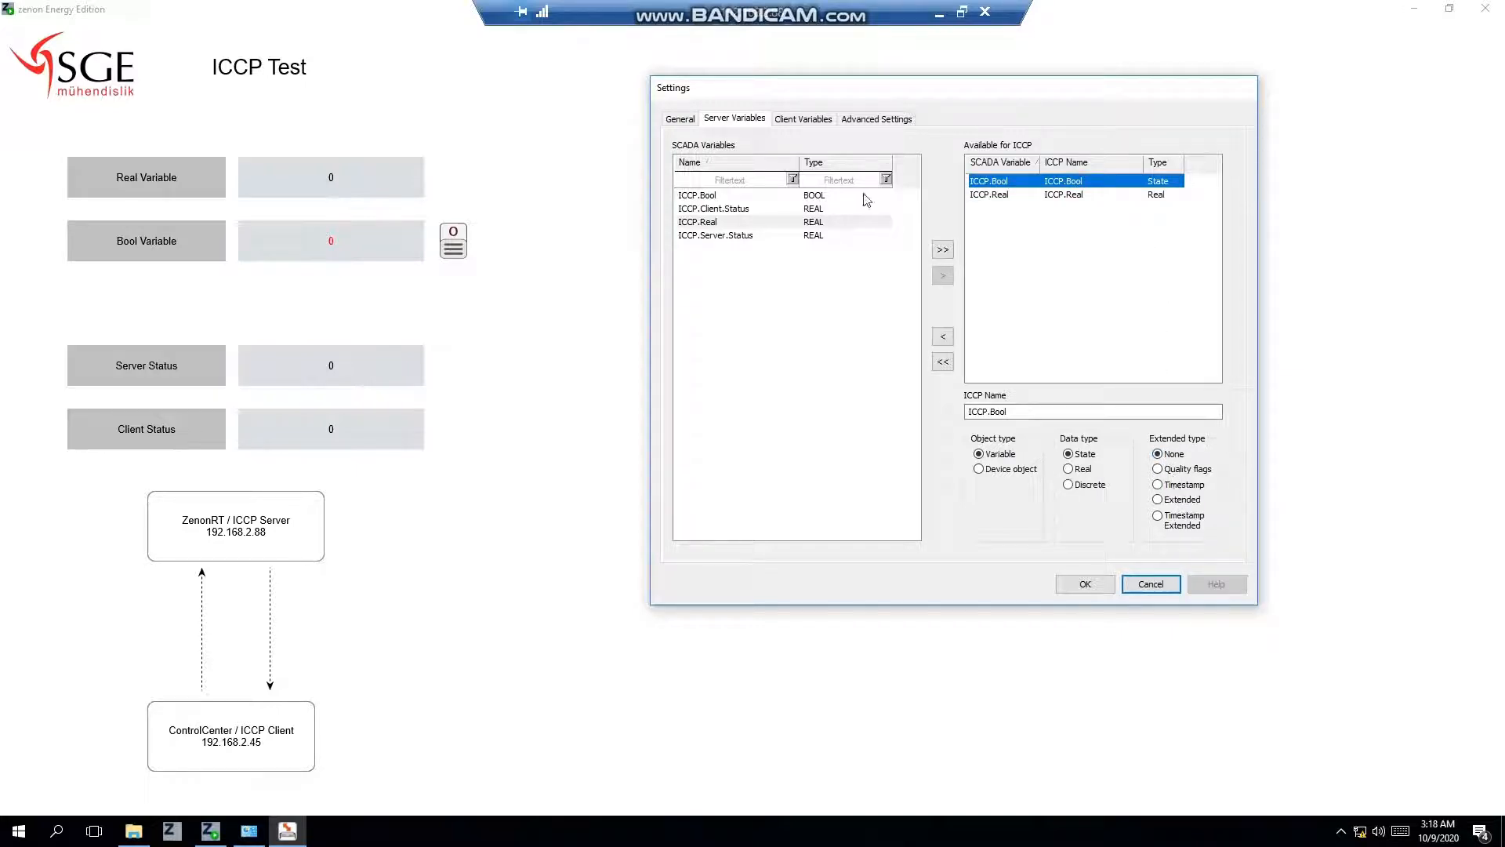
Add ICCP.Bool to the client variables available from ICCP and check its properties.
{"action": "left_click", "coordinate": [804, 119]}
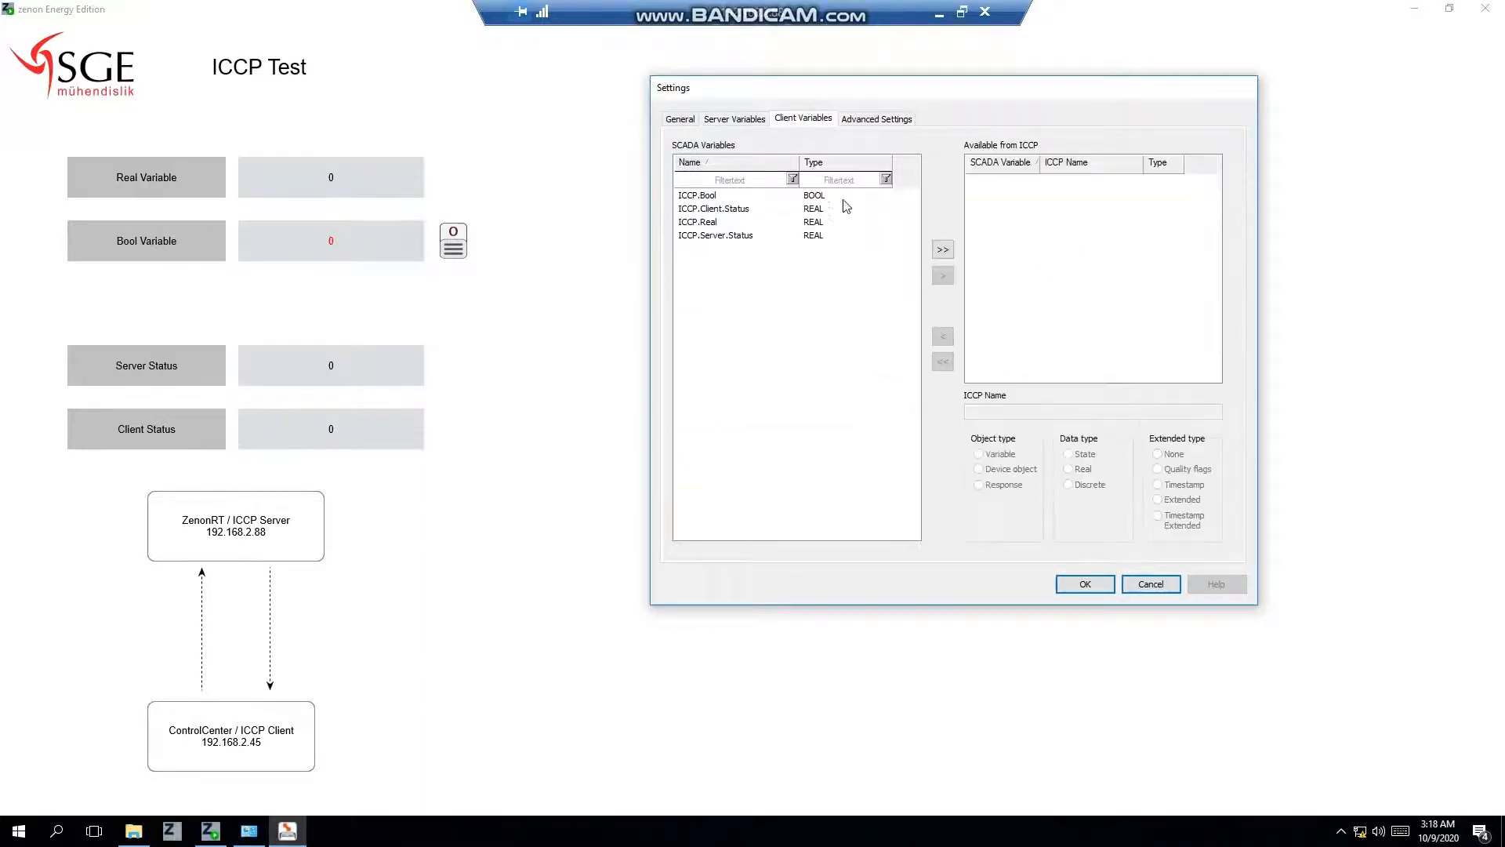
{"action": "left_click", "coordinate": [706, 196]}
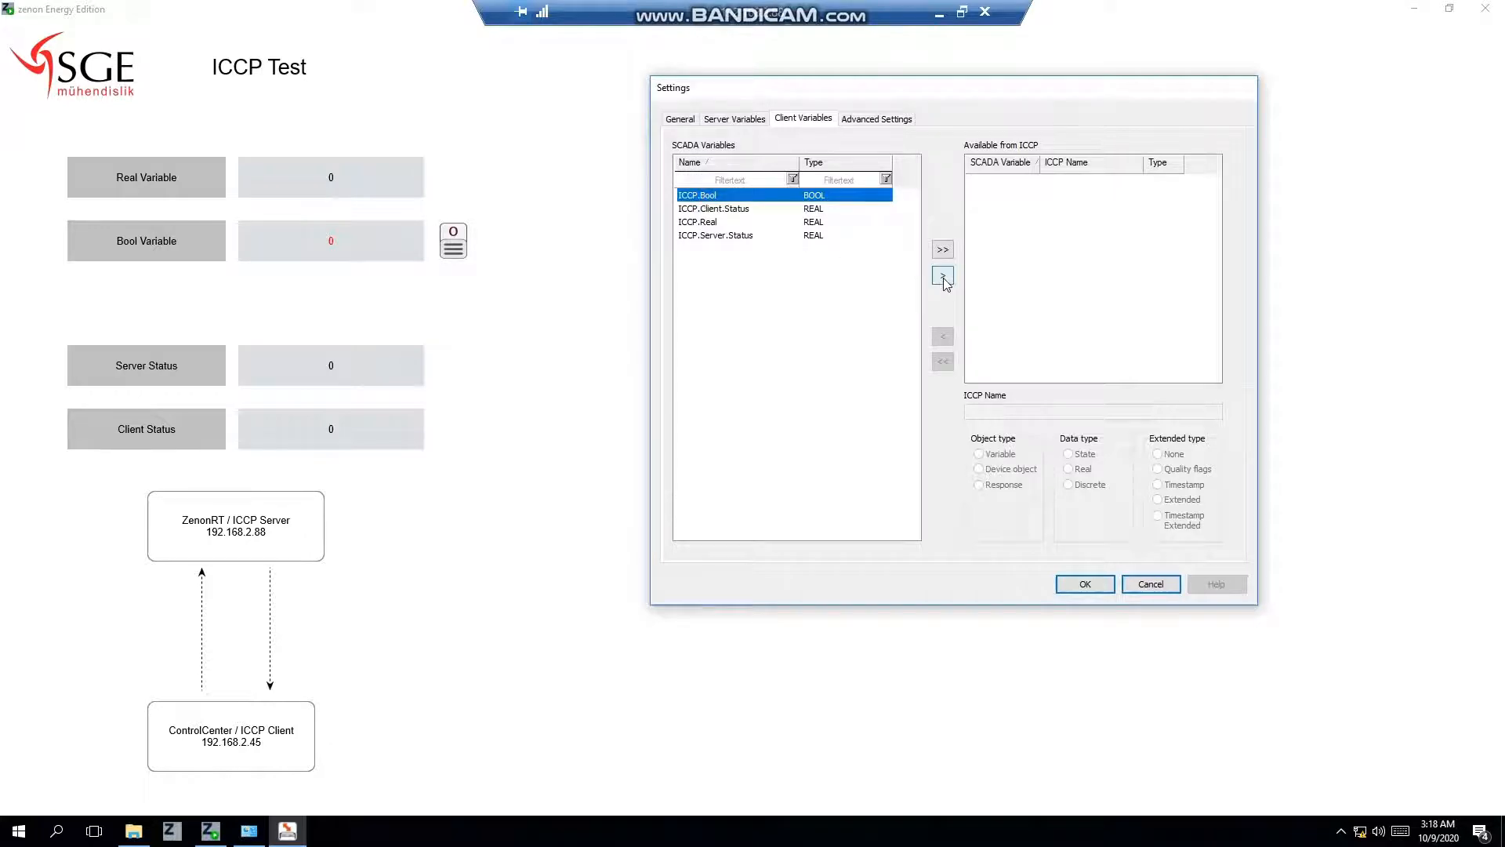
{"action": "left_click", "coordinate": [943, 276]}
{"action": "left_click", "coordinate": [1067, 185]}
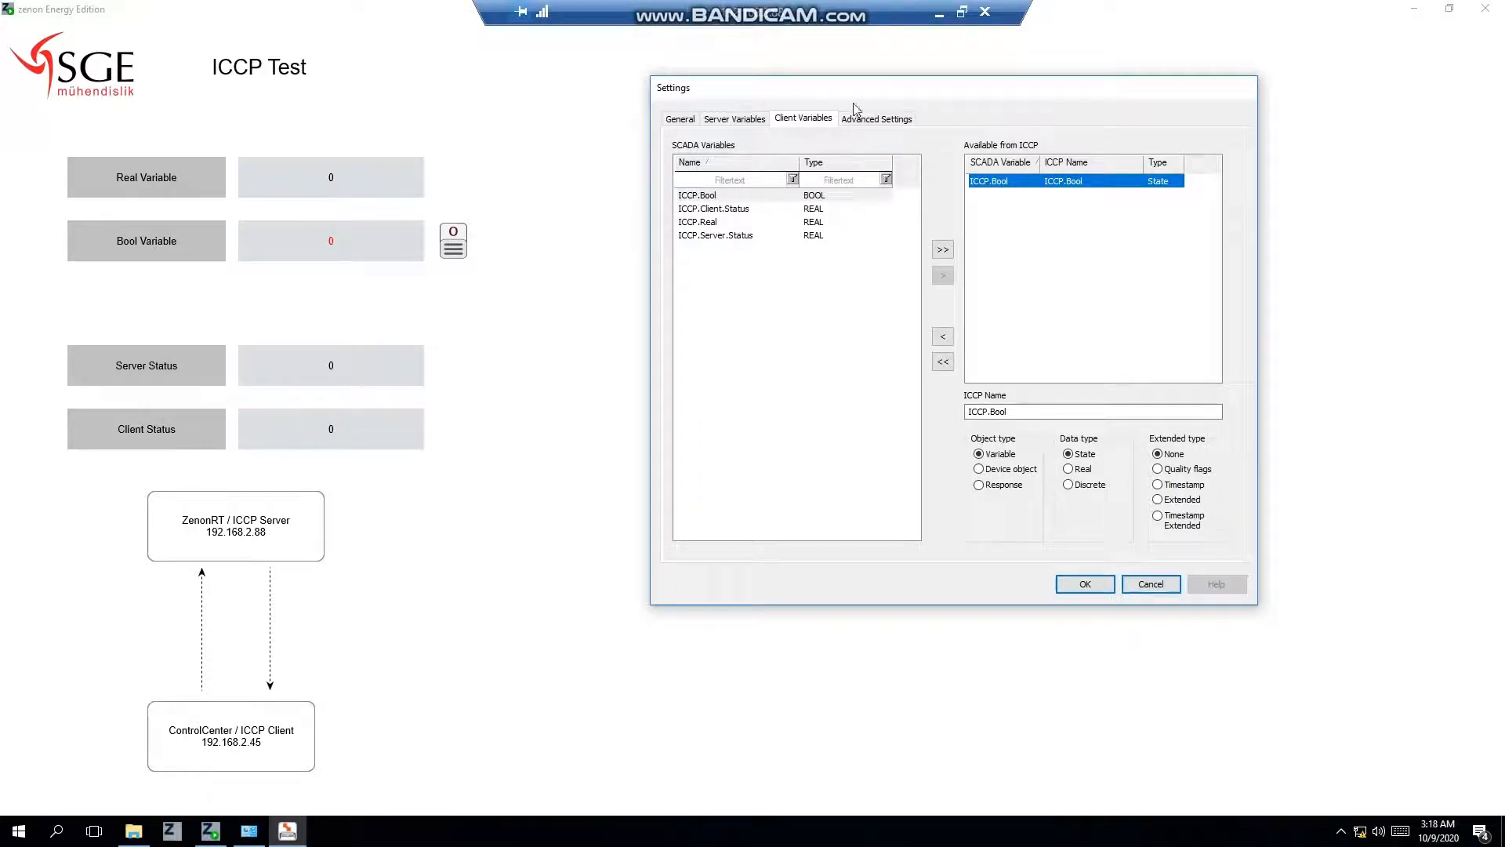
Review the advanced TCP listening port, incoming connections, ICCP version and transport selector settings, and accept the configuration.
{"action": "left_click", "coordinate": [876, 120]}
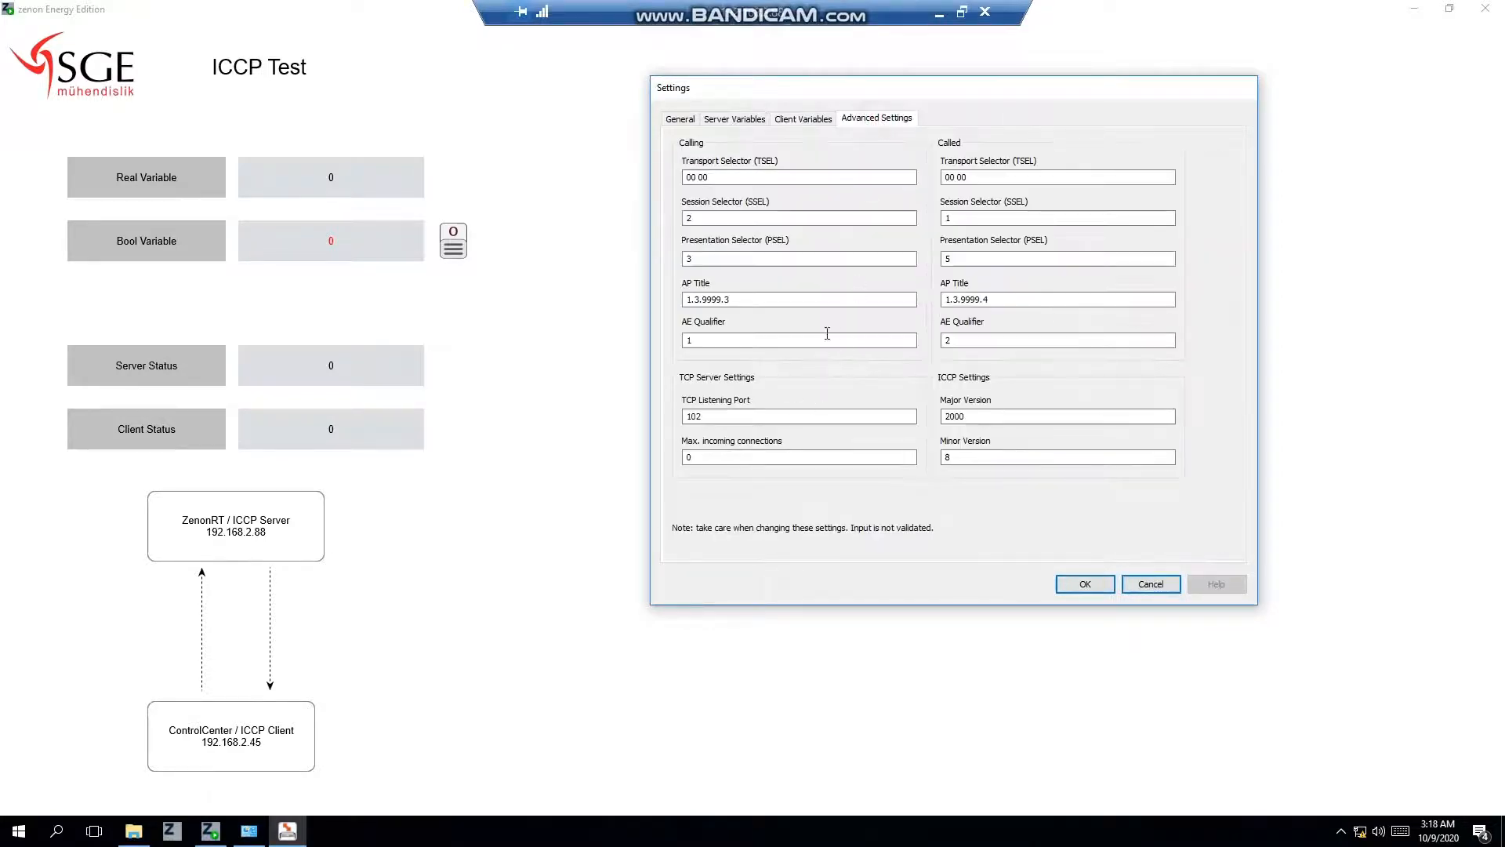
{"action": "double_click", "coordinate": [728, 417]}
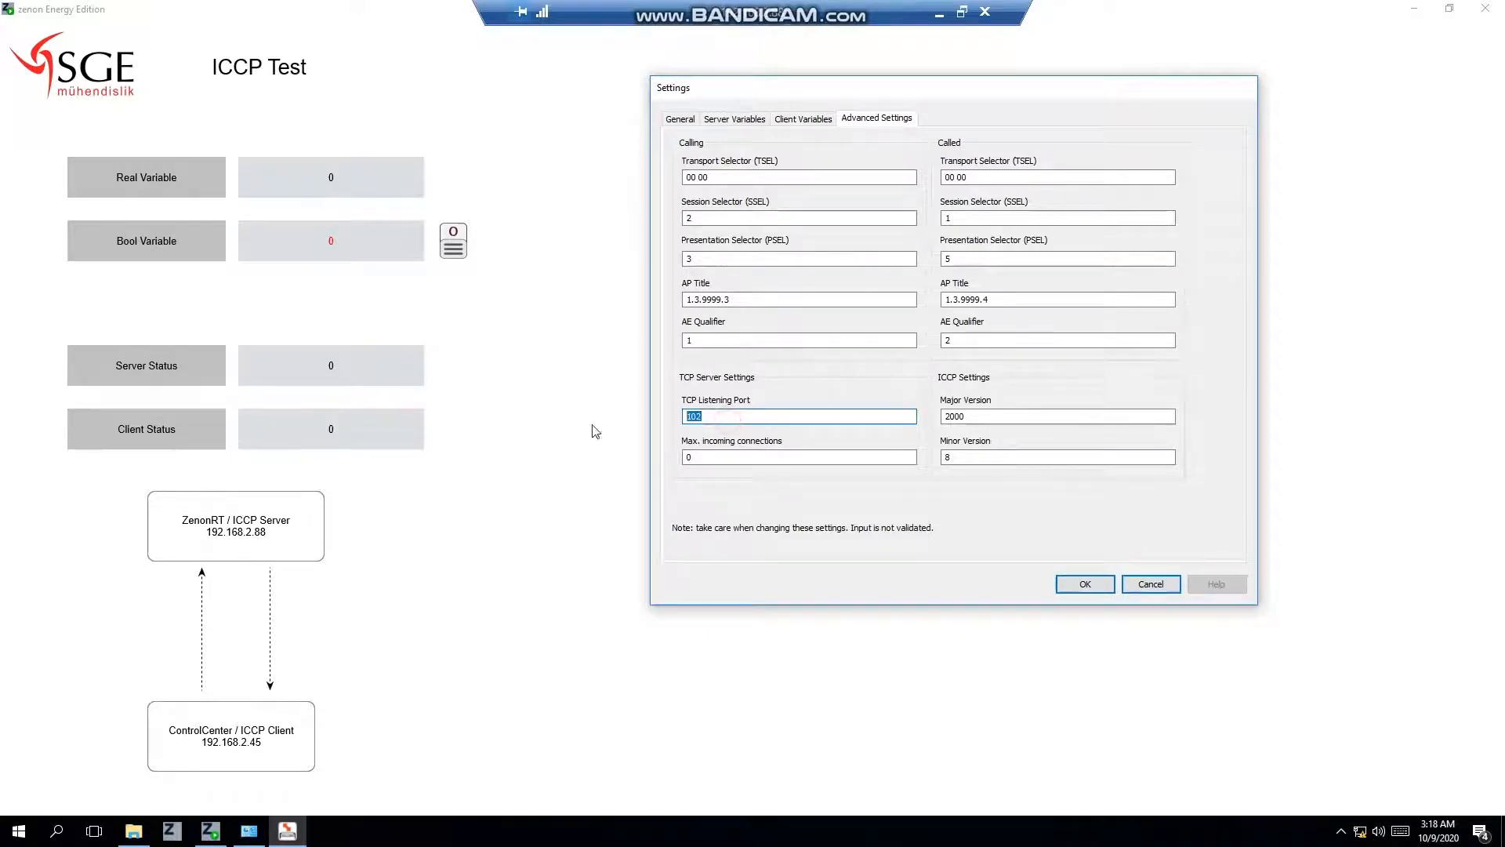
{"action": "left_click", "coordinate": [723, 417]}
{"action": "left_click_drag", "start_coordinate": [722, 417], "coordinate": [636, 420]}
{"action": "left_click_drag", "start_coordinate": [717, 454], "coordinate": [603, 441]}
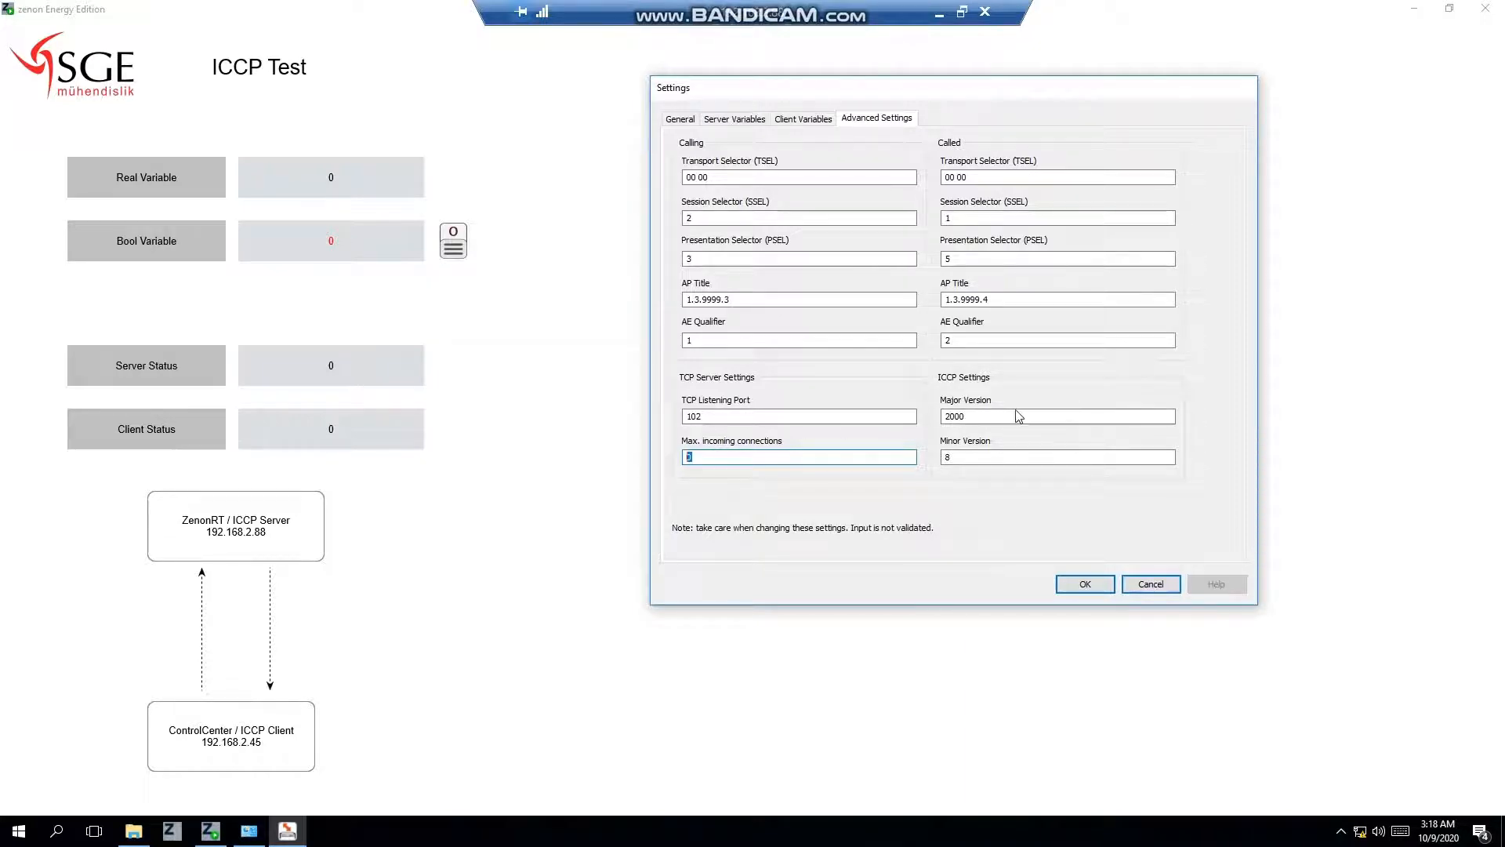
{"action": "double_click", "coordinate": [990, 414]}
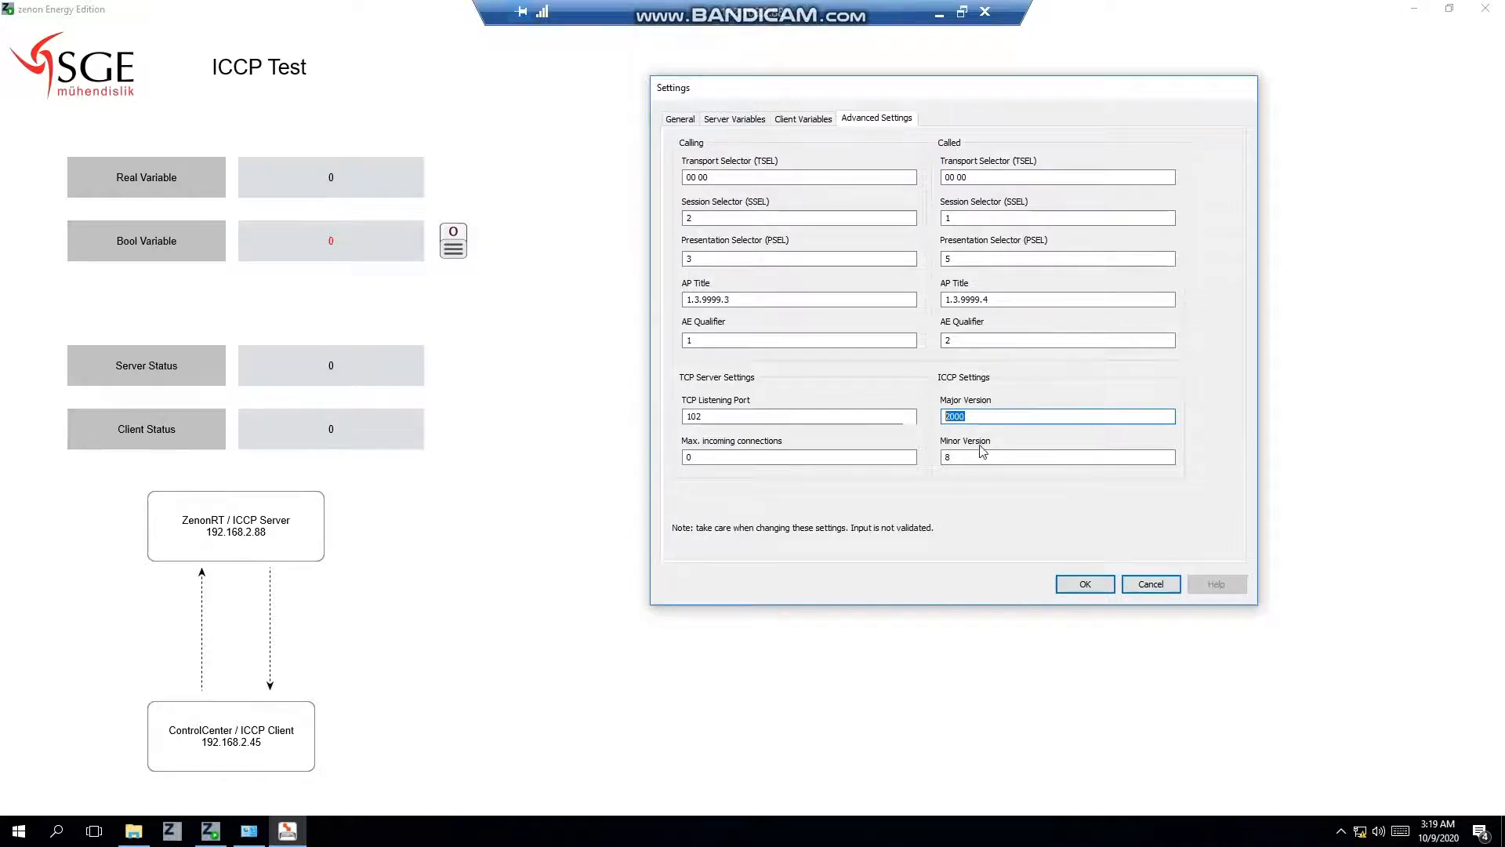
{"action": "double_click", "coordinate": [750, 176]}
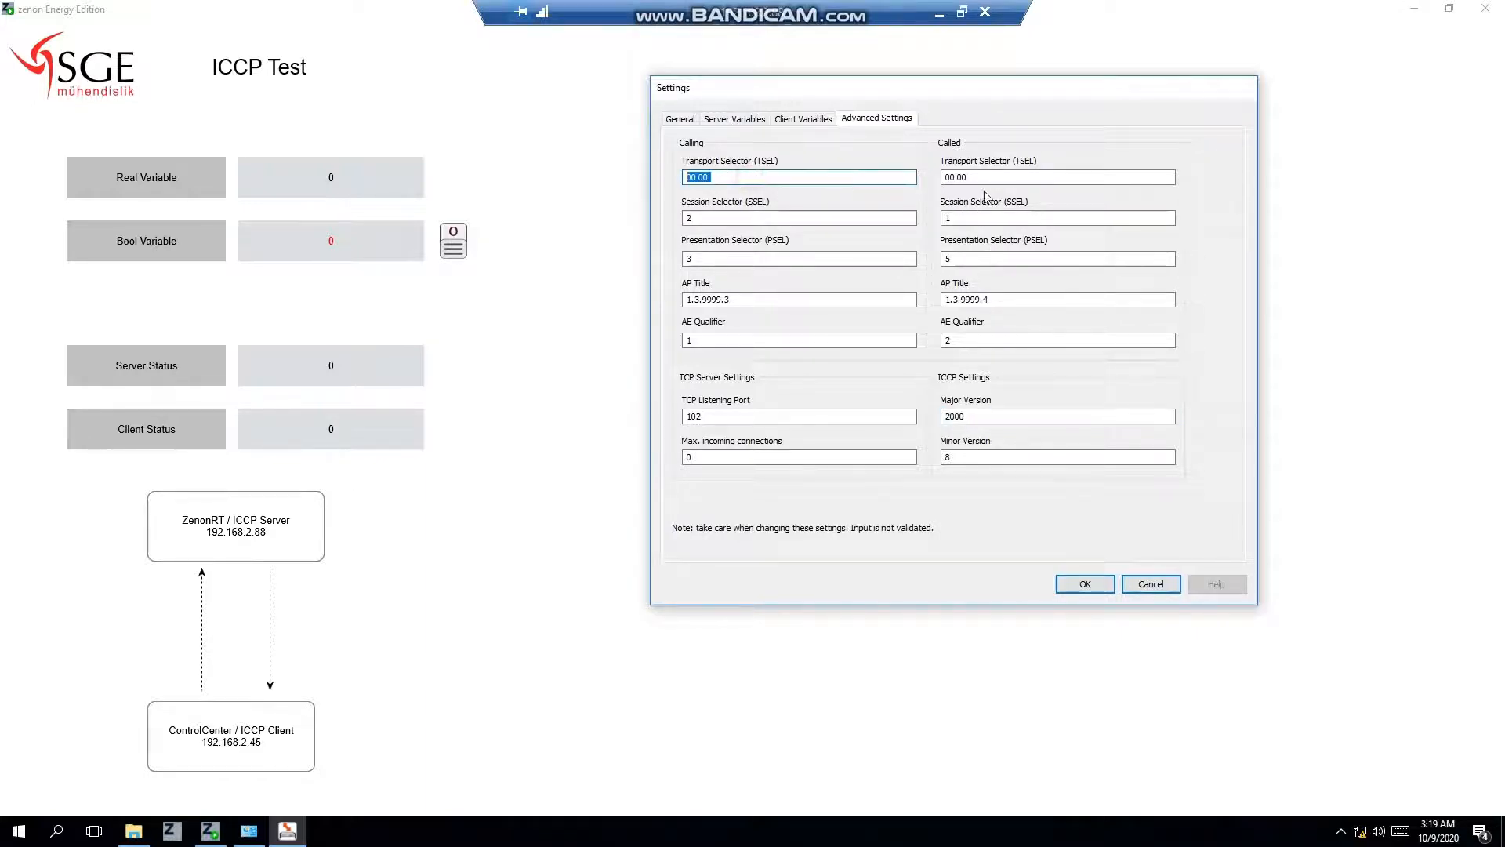
{"action": "left_click", "coordinate": [1083, 584]}
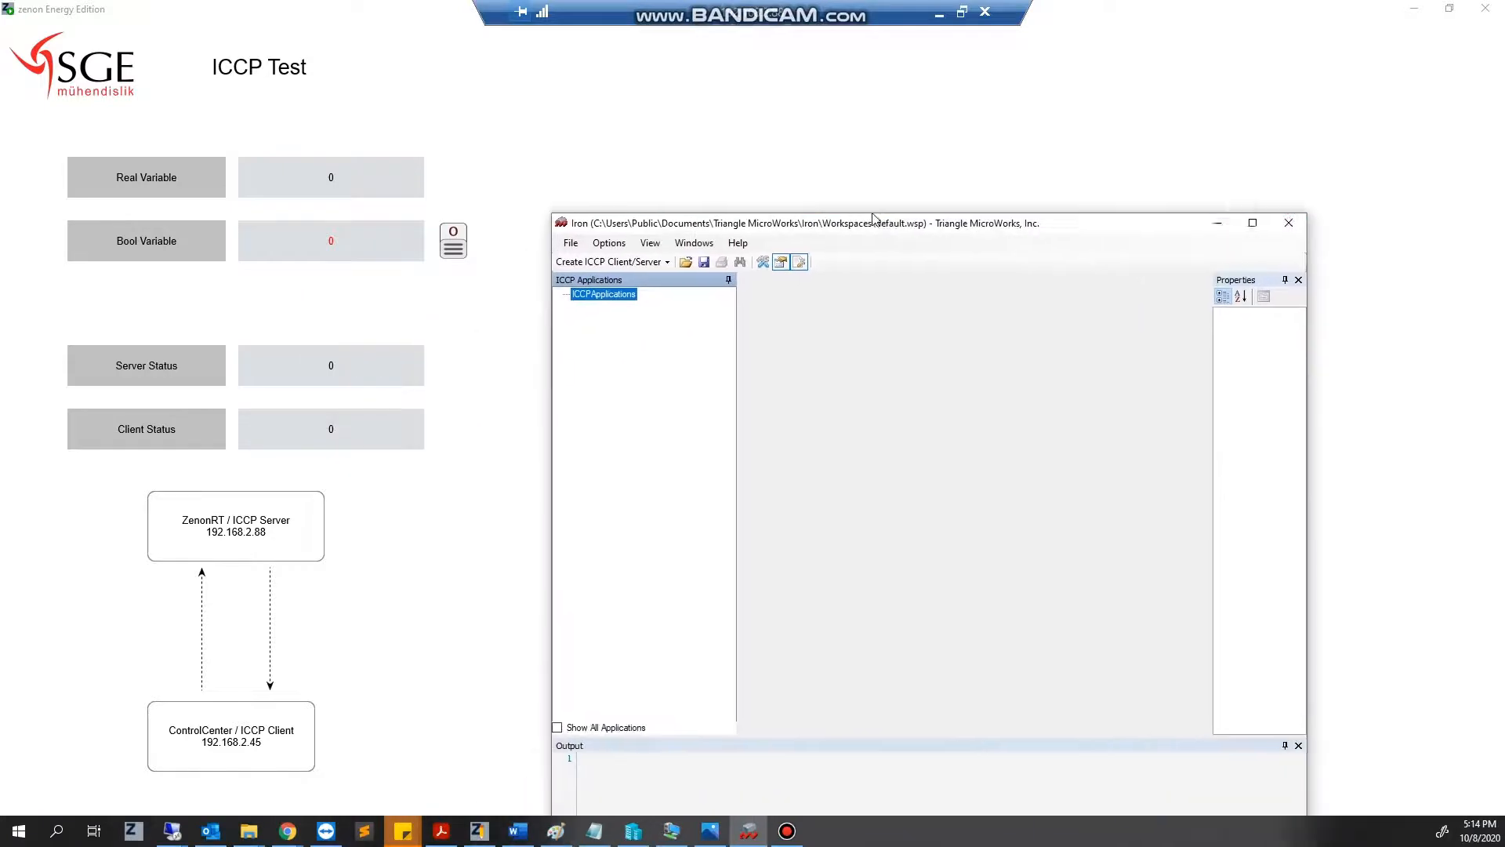
Switch to Iron and create a bidirectional ICCP client/server.
{"action": "left_click_drag", "start_coordinate": [872, 222], "coordinate": [994, 74]}
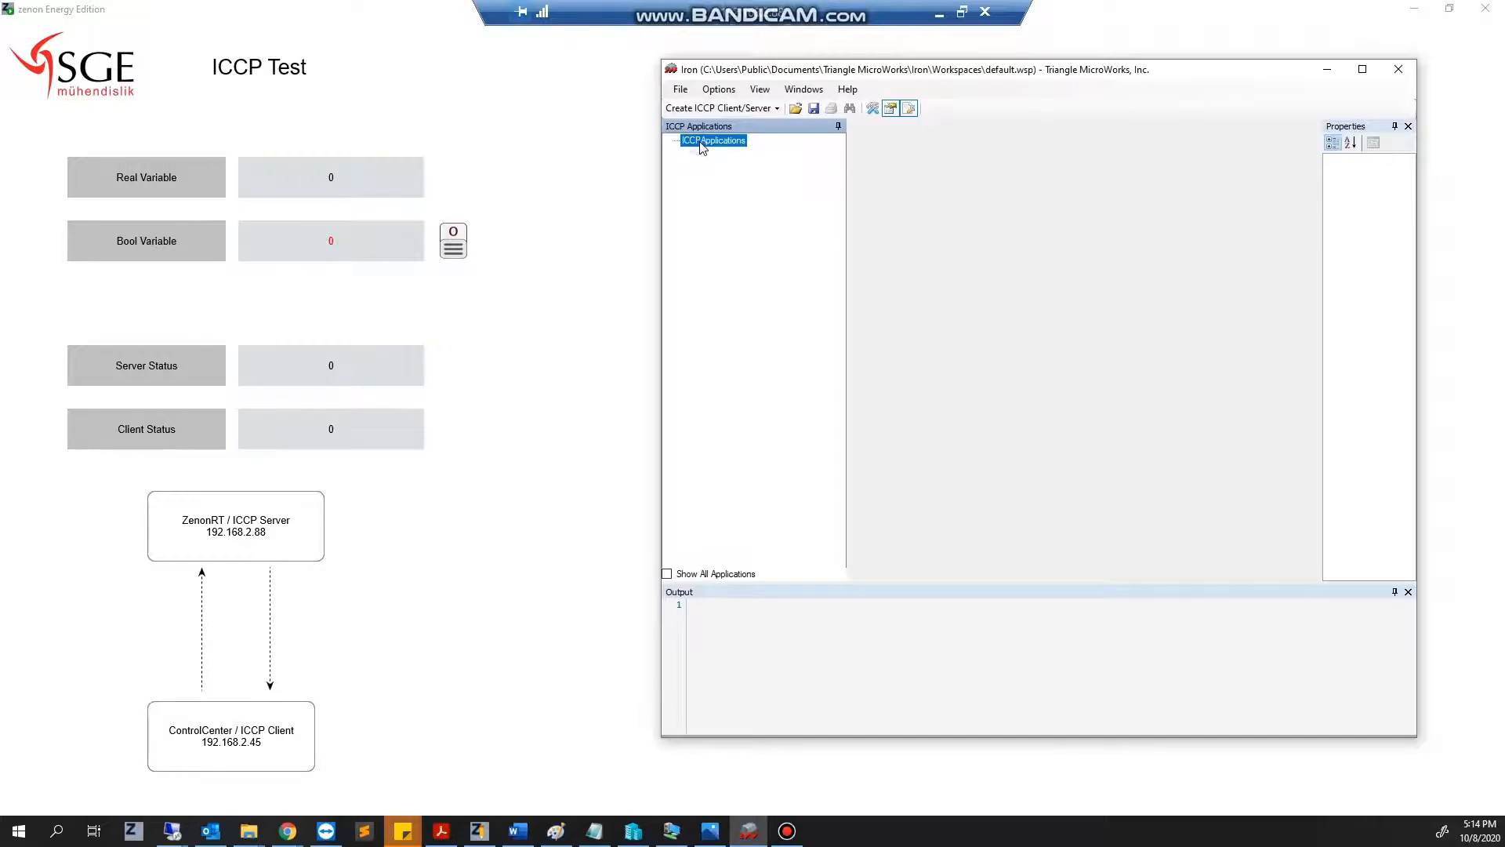
{"action": "left_click", "coordinate": [712, 108]}
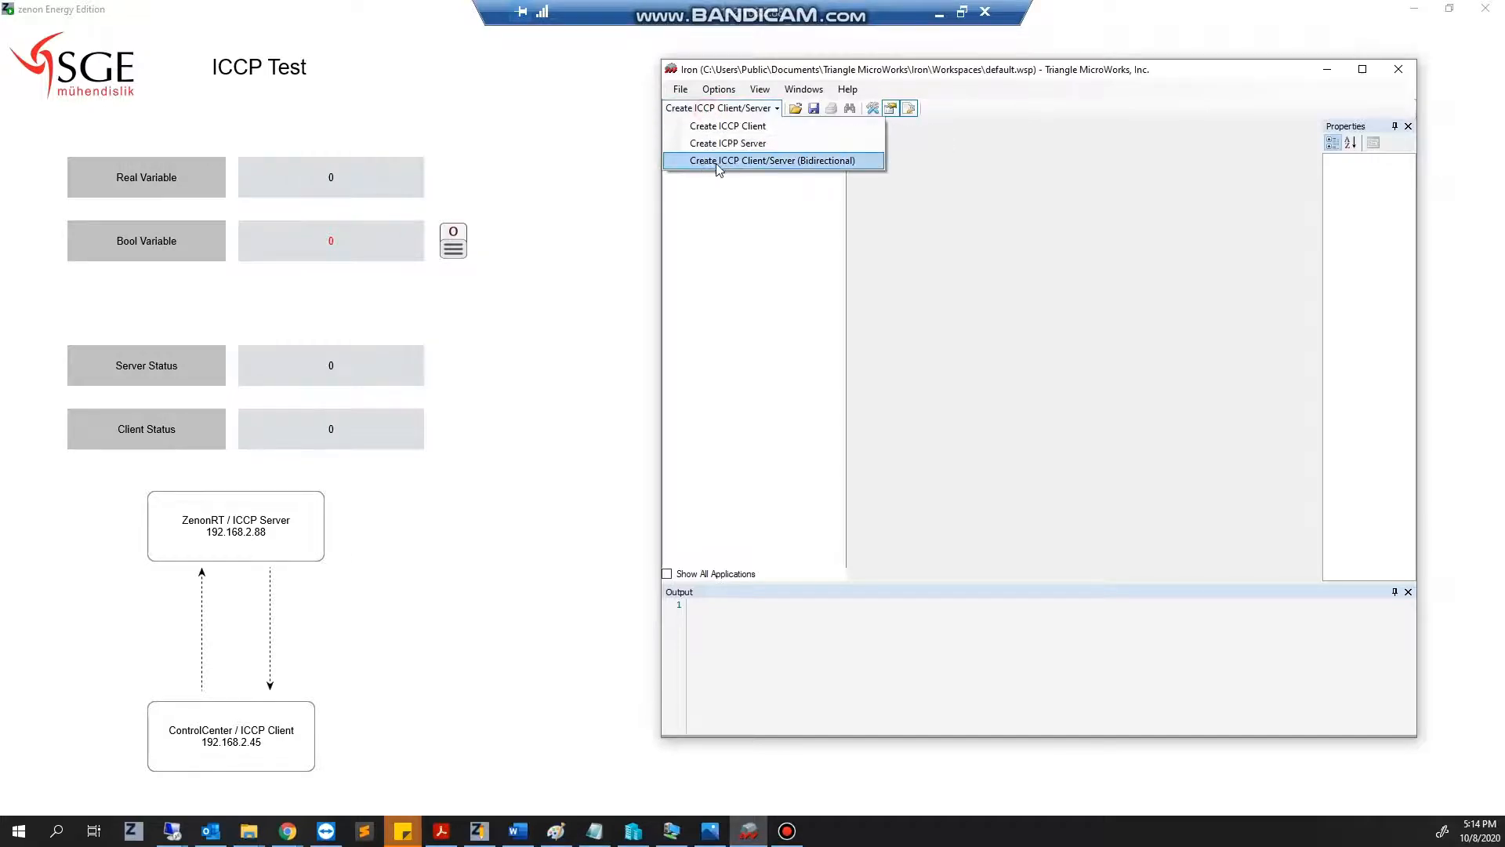
{"action": "left_click", "coordinate": [736, 161]}
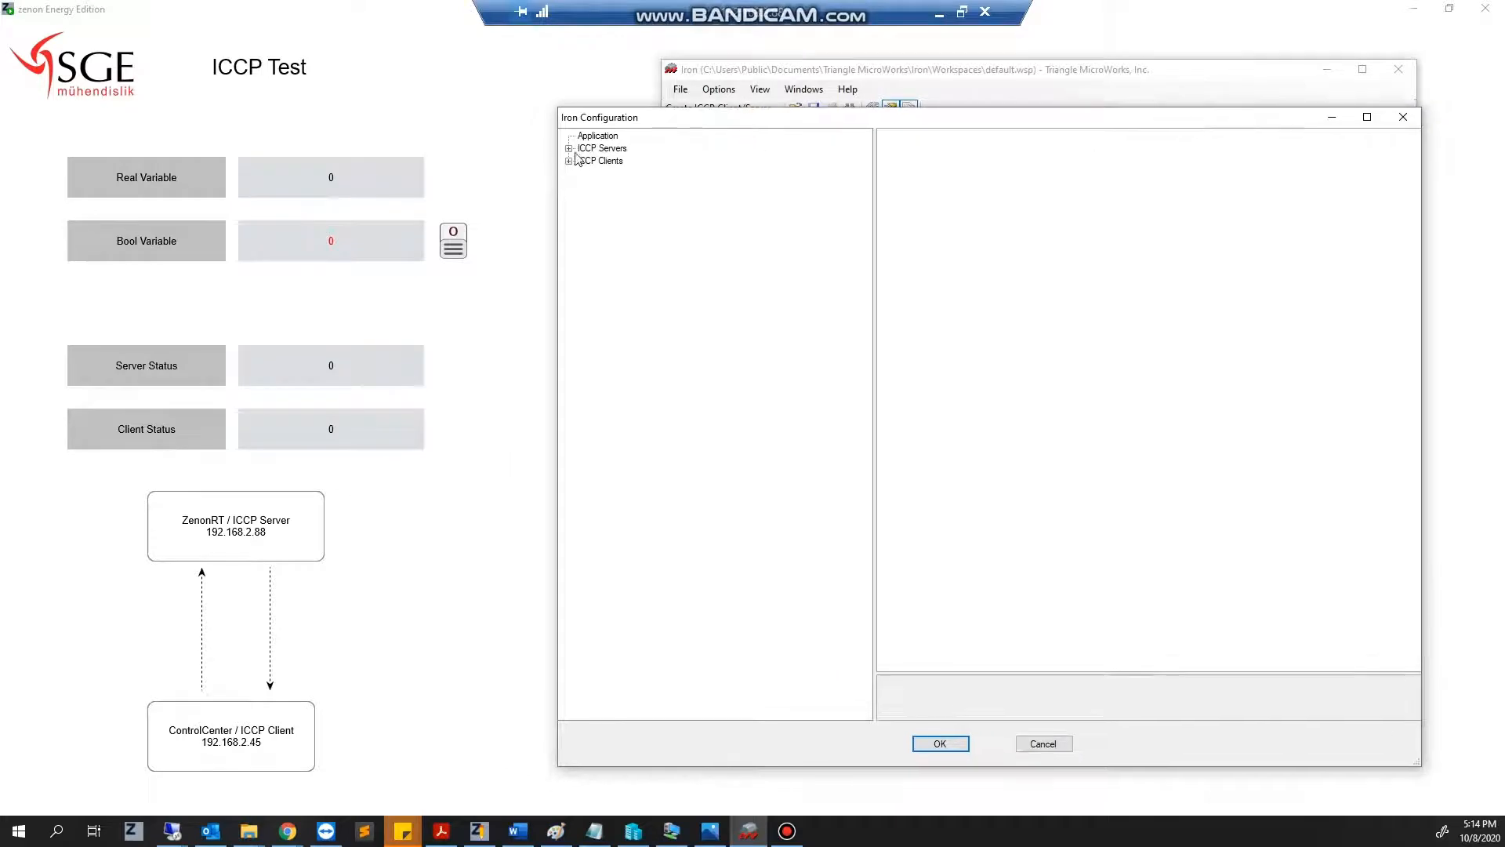
Name the ICCP server ControlCenter and set its transport selector to 00 00.
{"action": "left_click", "coordinate": [568, 149]}
{"action": "left_click", "coordinate": [605, 161]}
{"action": "left_click", "coordinate": [1182, 157]}
{"action": "left_click", "coordinate": [1213, 158]}
{"action": "type", "text": "ControlCenter"}
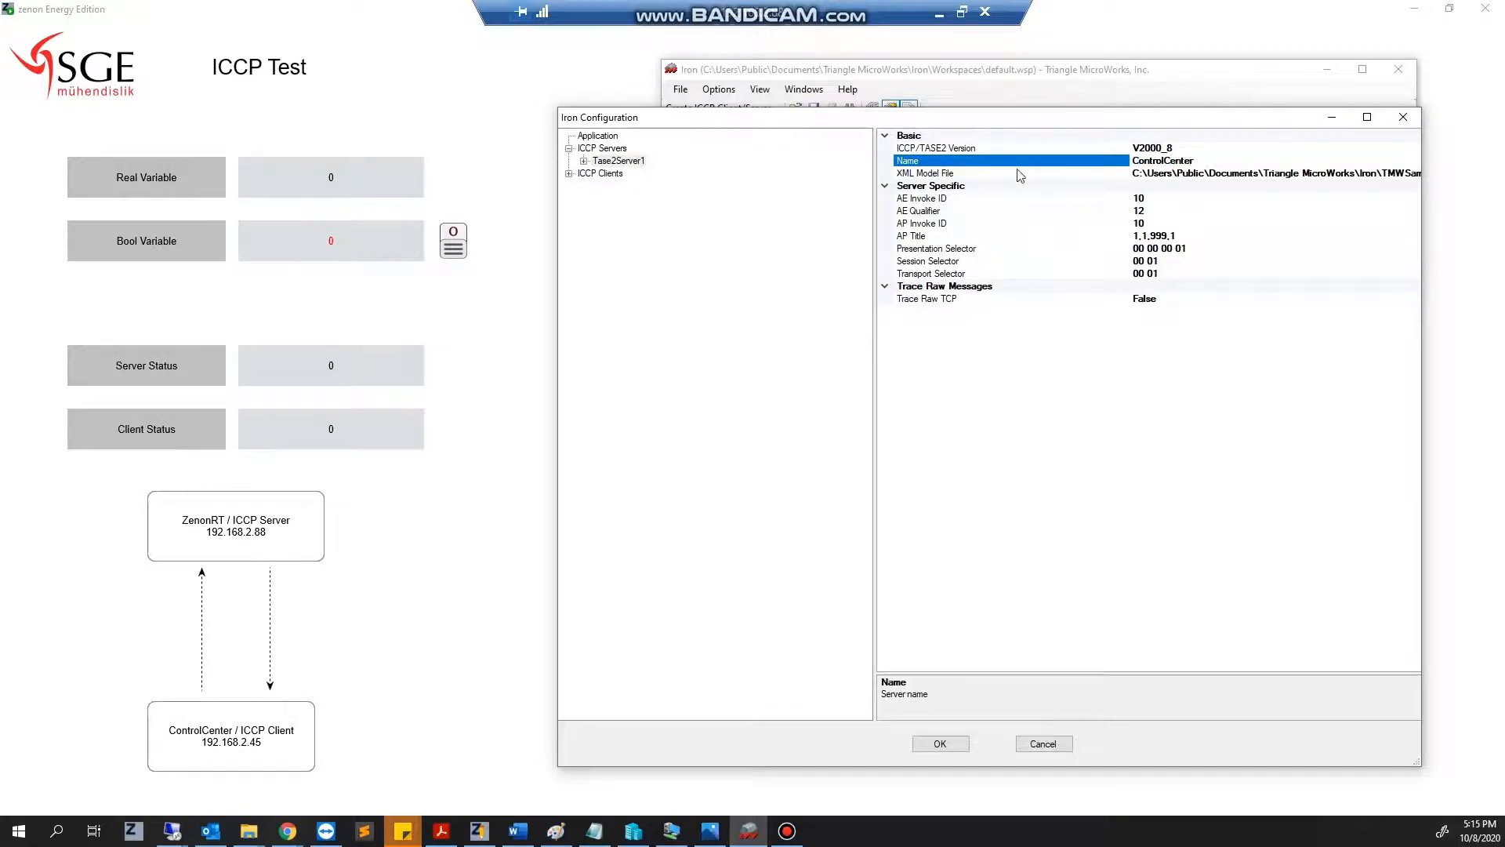
{"action": "left_click", "coordinate": [1167, 272]}
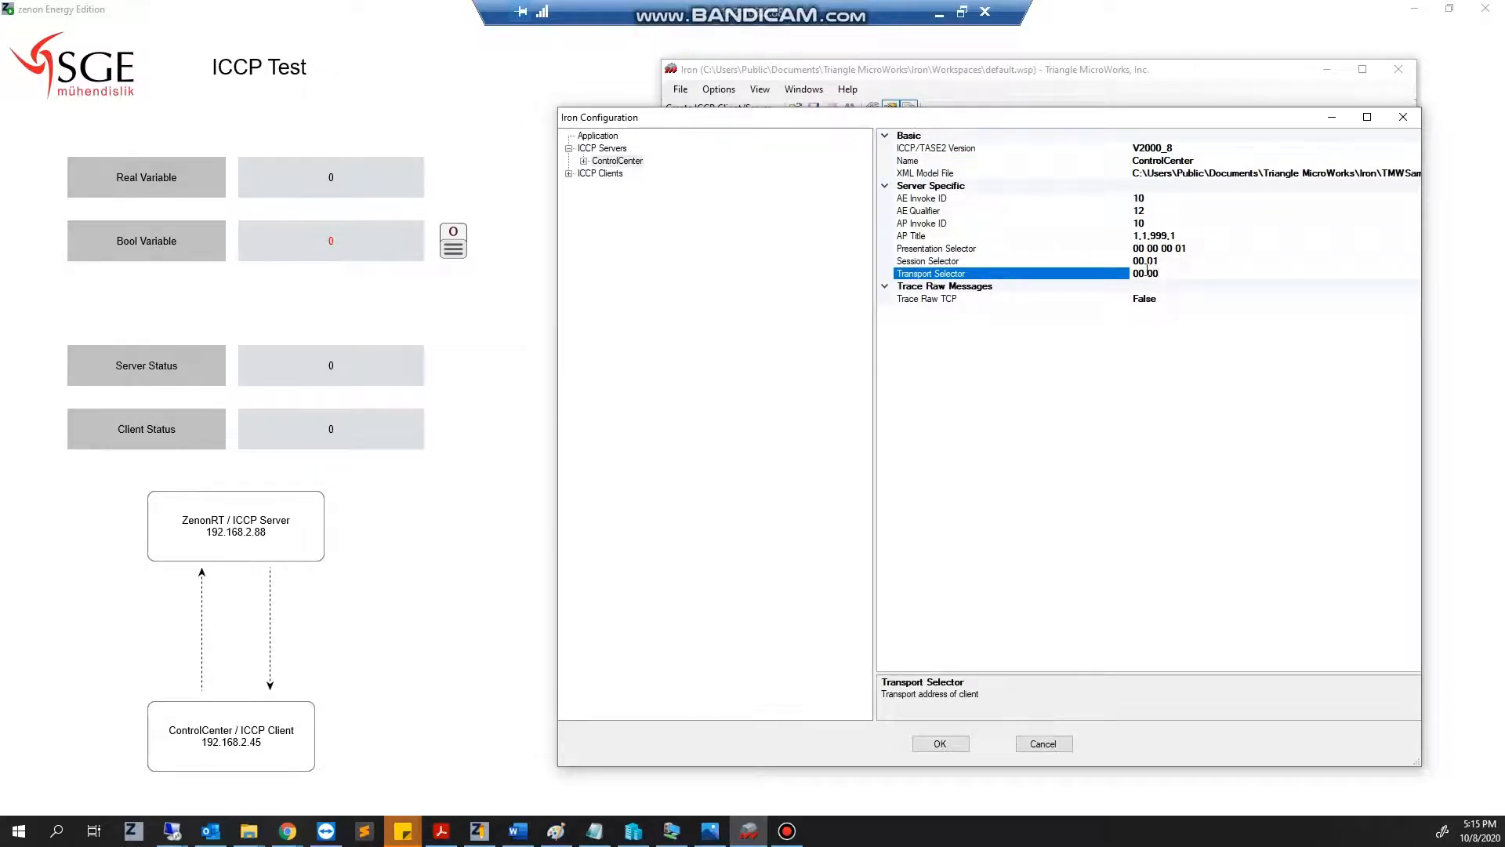
Set the ICCP client to connect on start, with IP address 192.168.2.88 and the name ZenonRT.
{"action": "left_click_drag", "start_coordinate": [1155, 274], "coordinate": [1103, 253]}
{"action": "left_click", "coordinate": [1164, 272]}
{"action": "left_click", "coordinate": [570, 174]}
{"action": "left_click", "coordinate": [608, 186]}
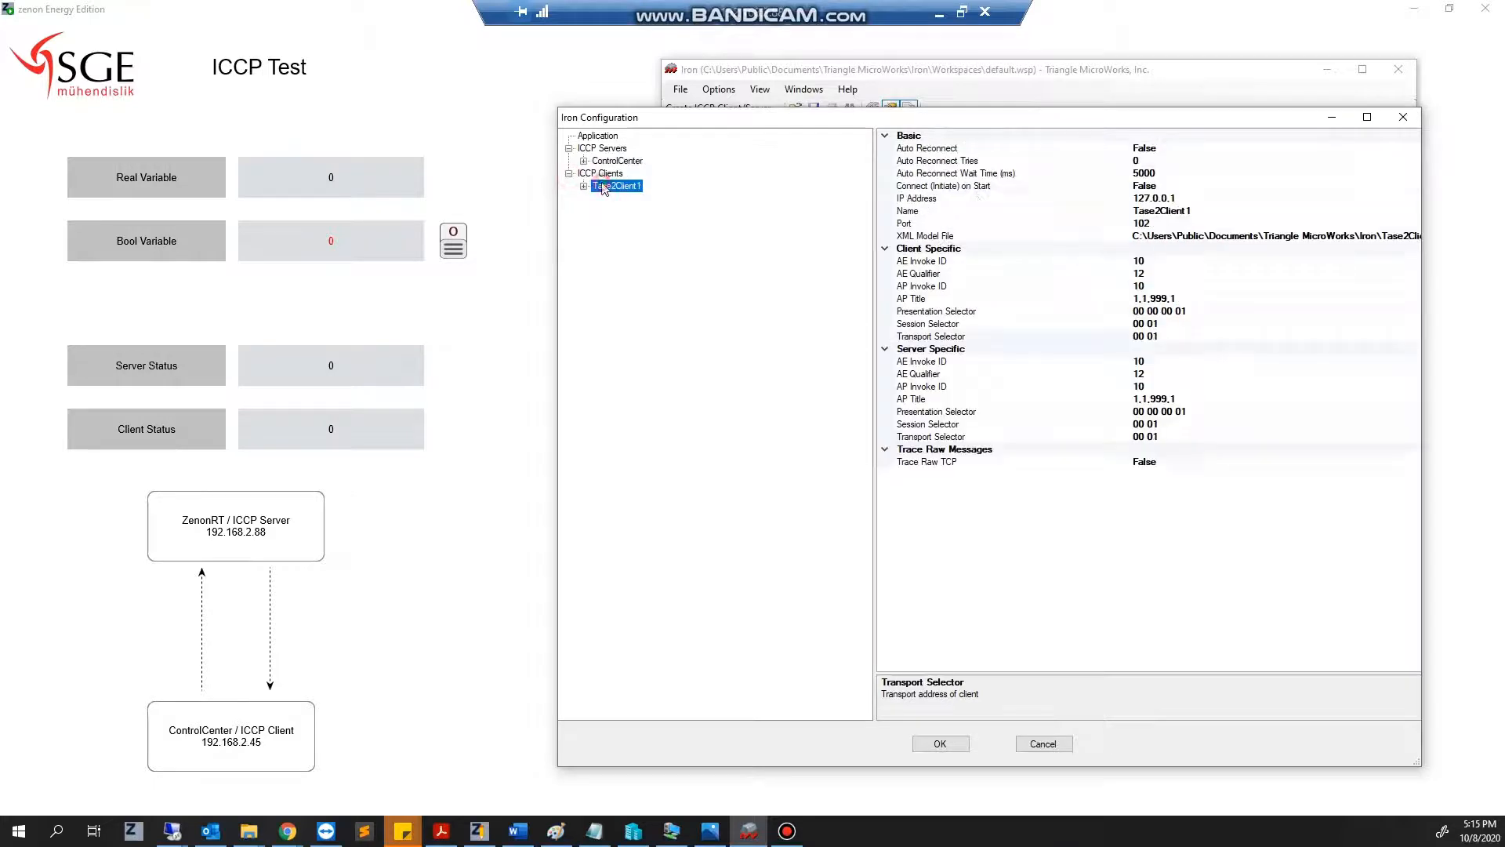
{"action": "double_click", "coordinate": [1156, 188]}
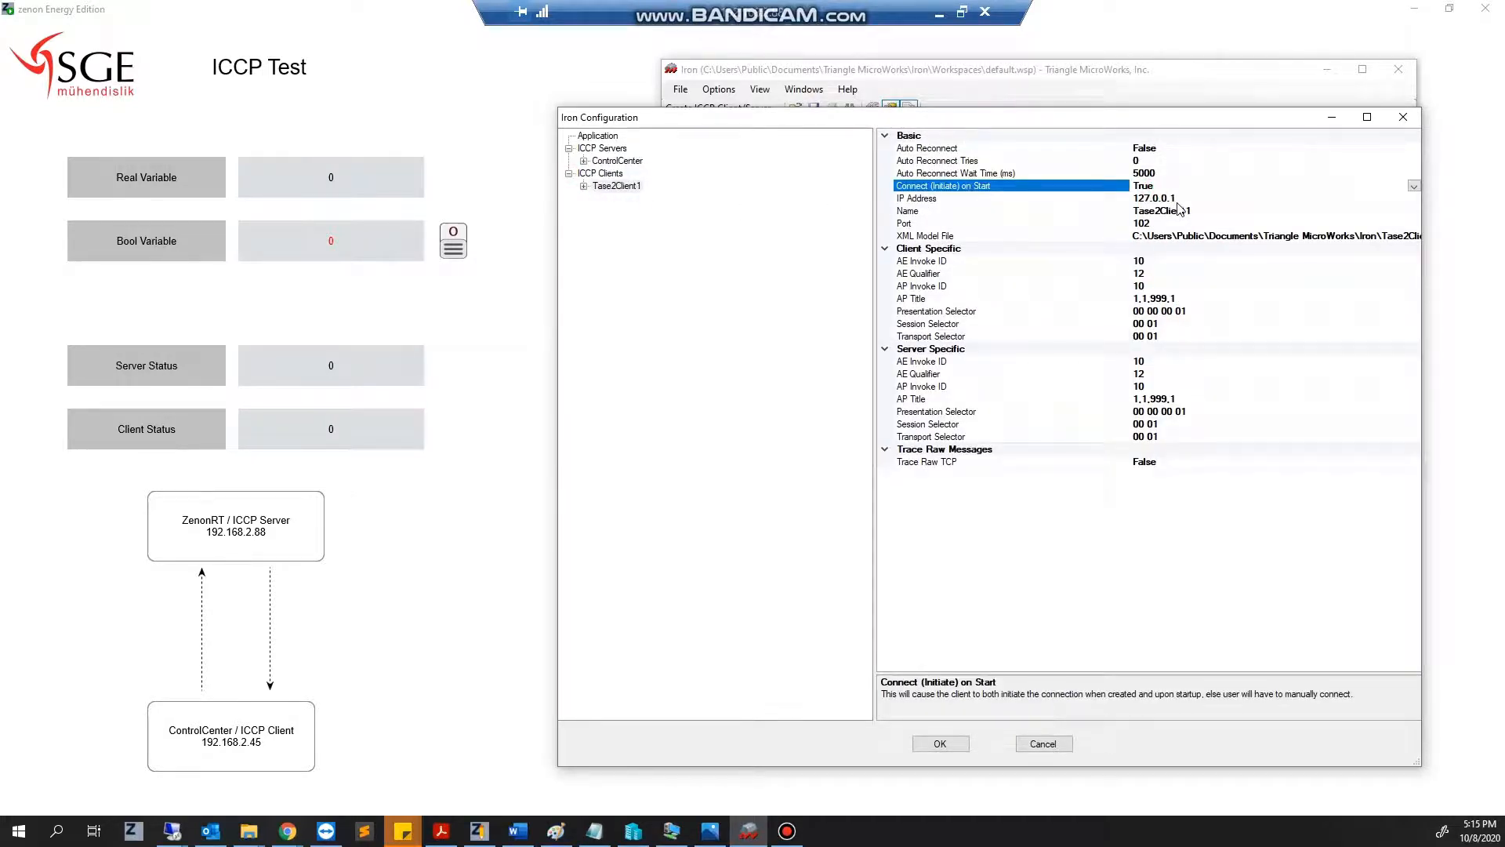
{"action": "left_click", "coordinate": [1188, 197]}
{"action": "left_click", "coordinate": [1198, 197]}
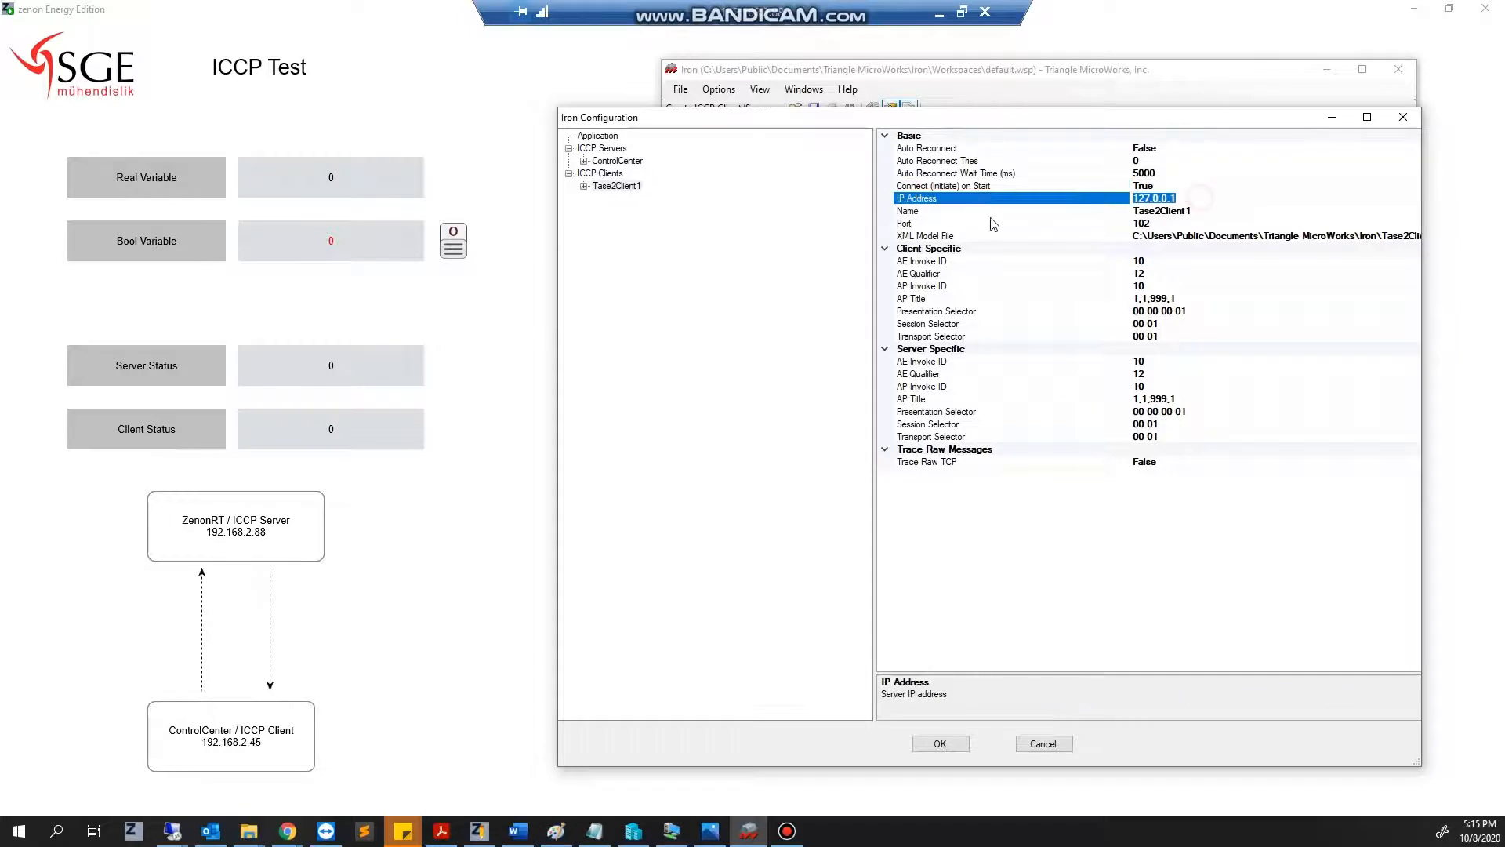
{"action": "type", "text": "192.168.2.88"}
{"action": "left_click", "coordinate": [1037, 208]}
{"action": "type", "text": "ZenonRT"}
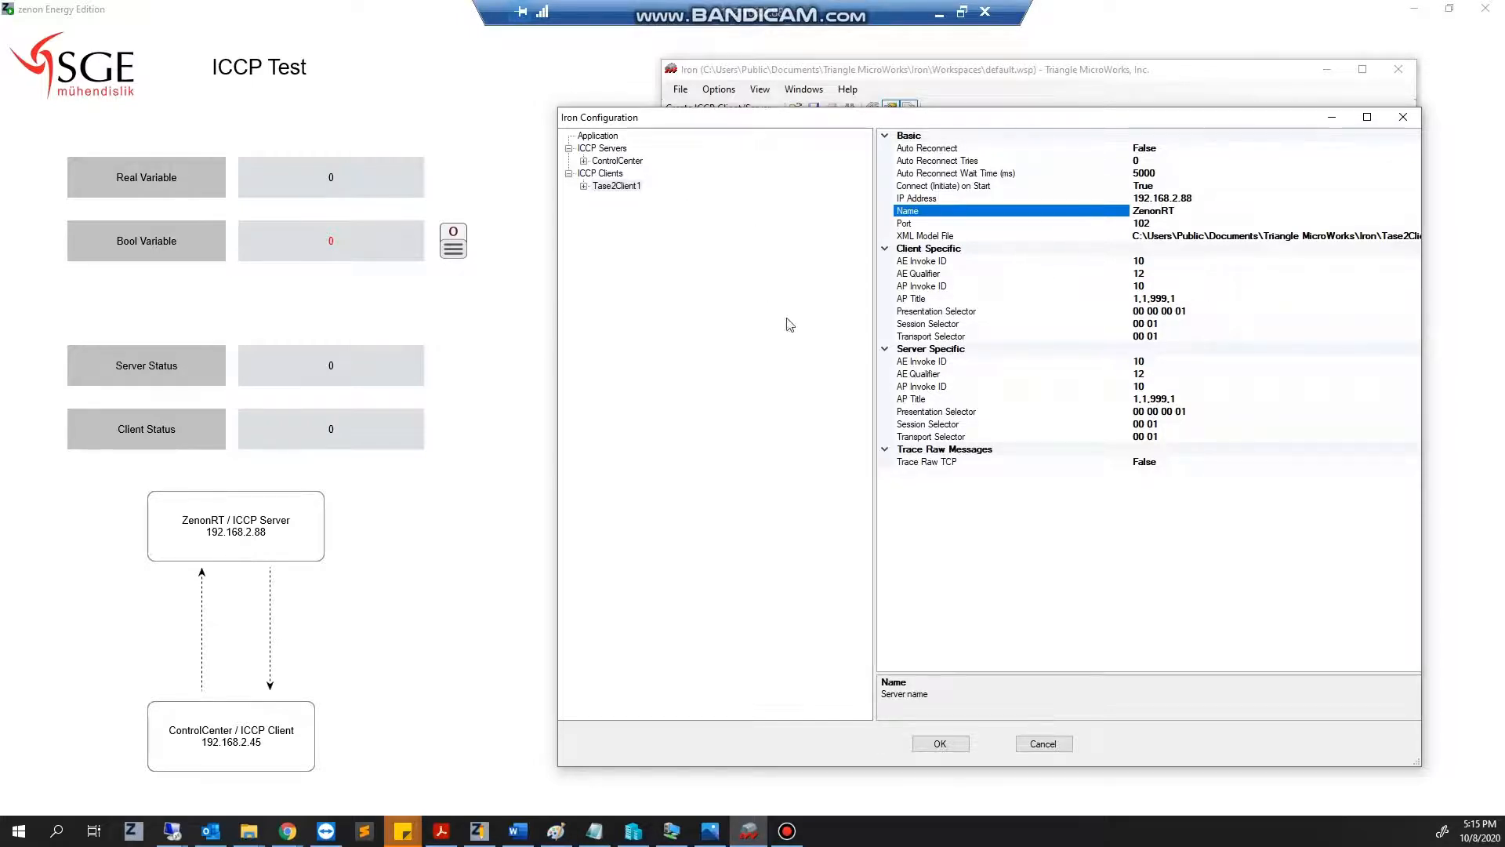
Set the ZenonRT client's client-specific and server-specific transport selectors to 00 00 and accept the configuration.
{"action": "left_click", "coordinate": [1167, 335]}
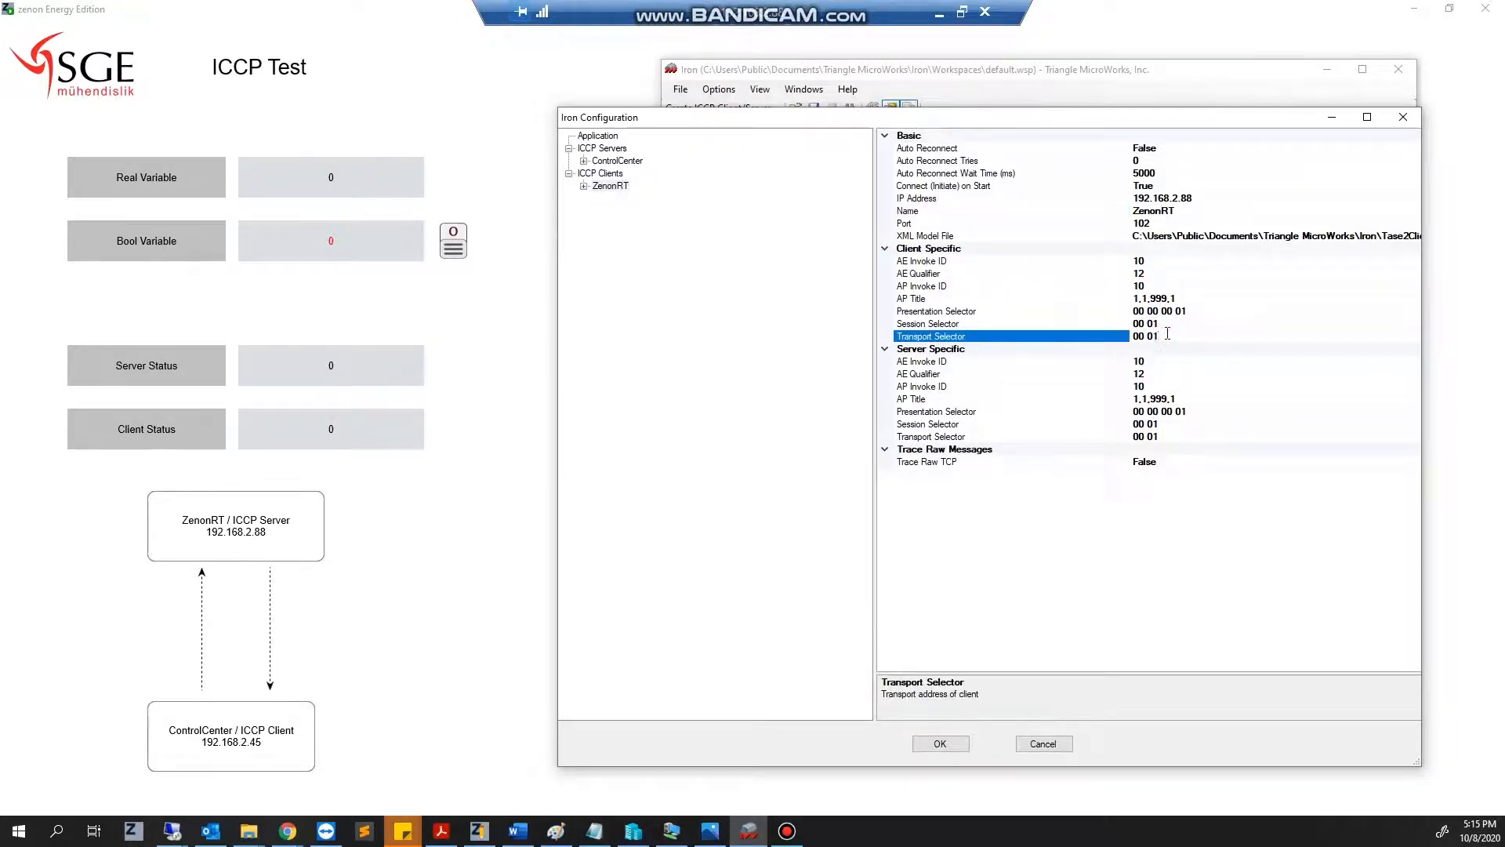
{"action": "type", "text": "0"}
{"action": "left_click", "coordinate": [1168, 436]}
{"action": "key", "text": "BackSpace"}
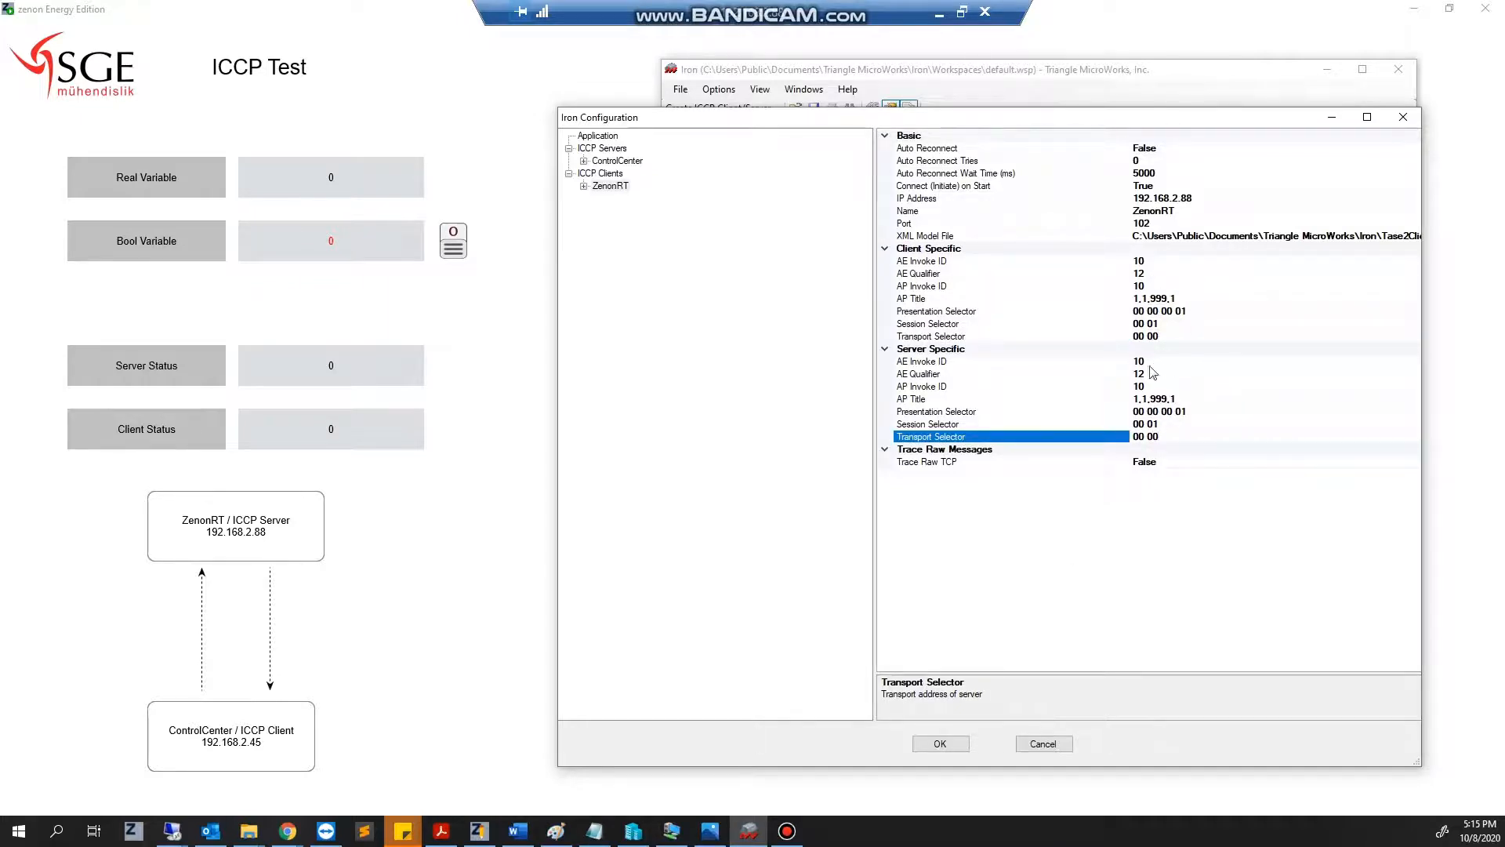
{"action": "left_click", "coordinate": [941, 745]}
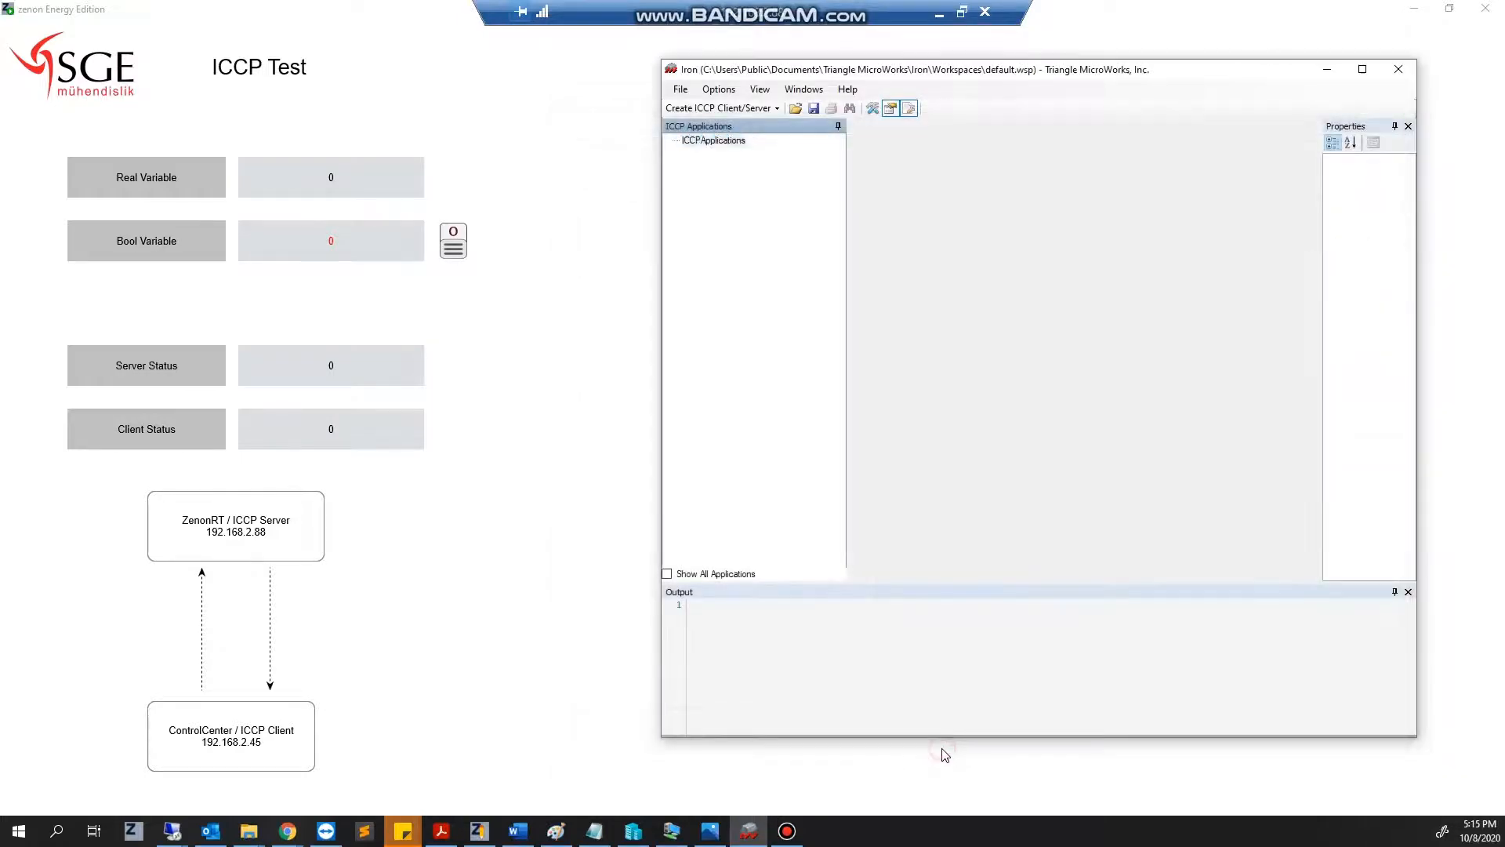
Examine the ControlCenter server and ZenonRT client models, including the contents of the zenonRT domain.
{"action": "left_click", "coordinate": [688, 154]}
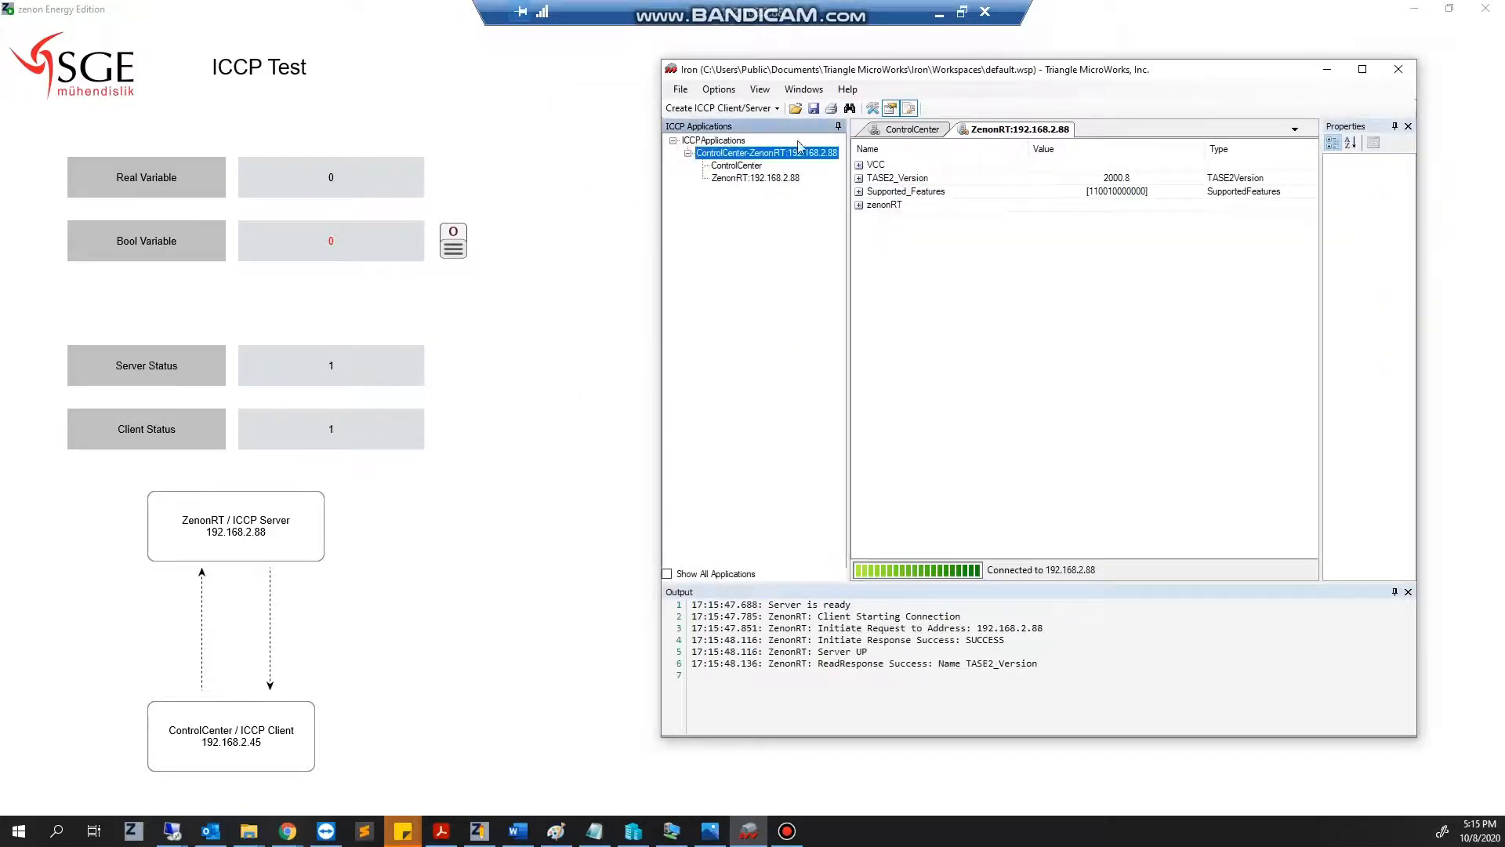
{"action": "double_click", "coordinate": [745, 167]}
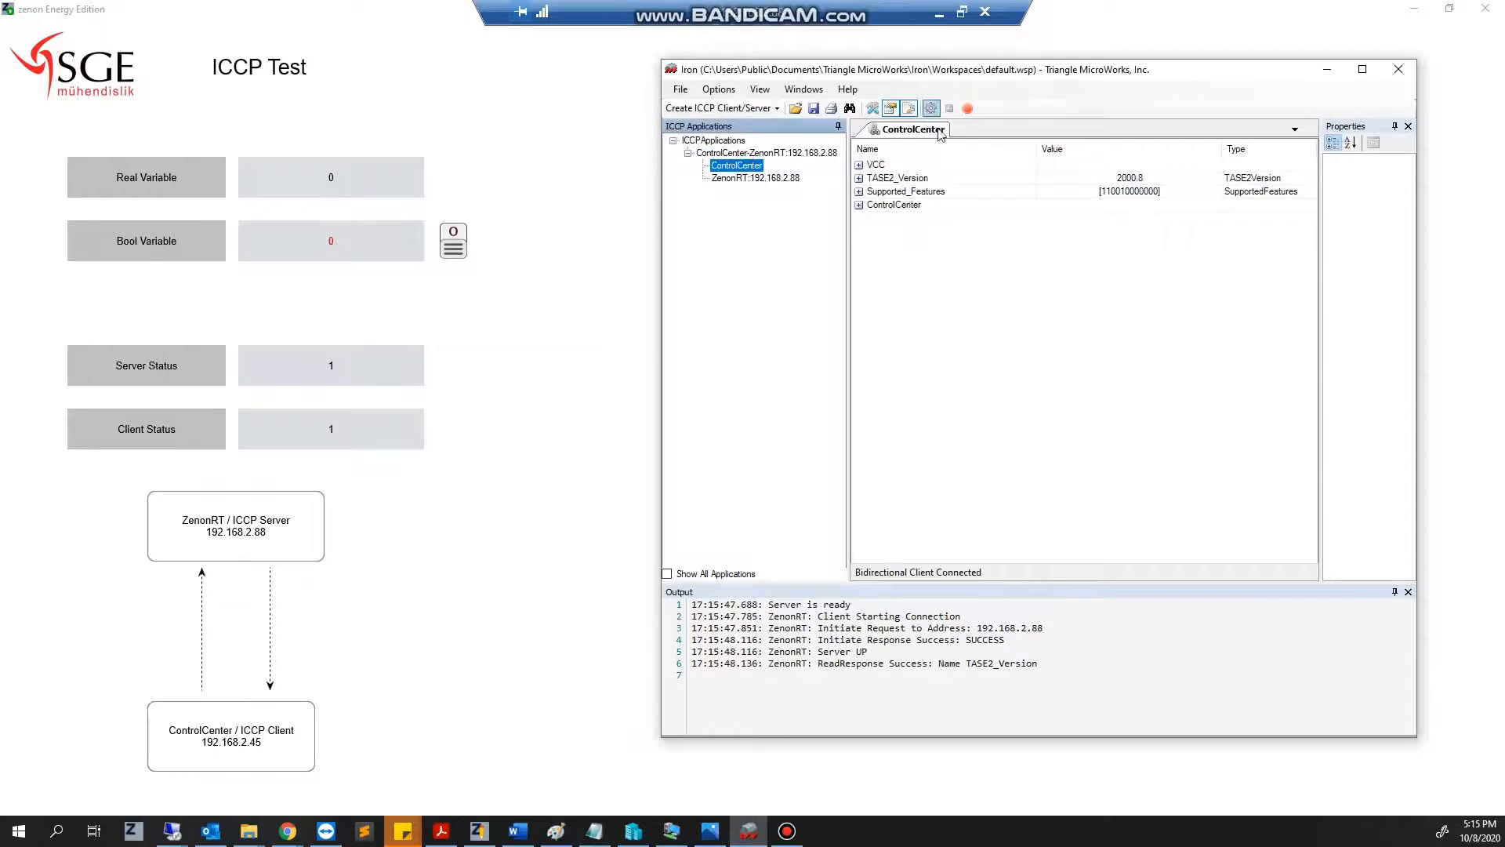
{"action": "double_click", "coordinate": [784, 177]}
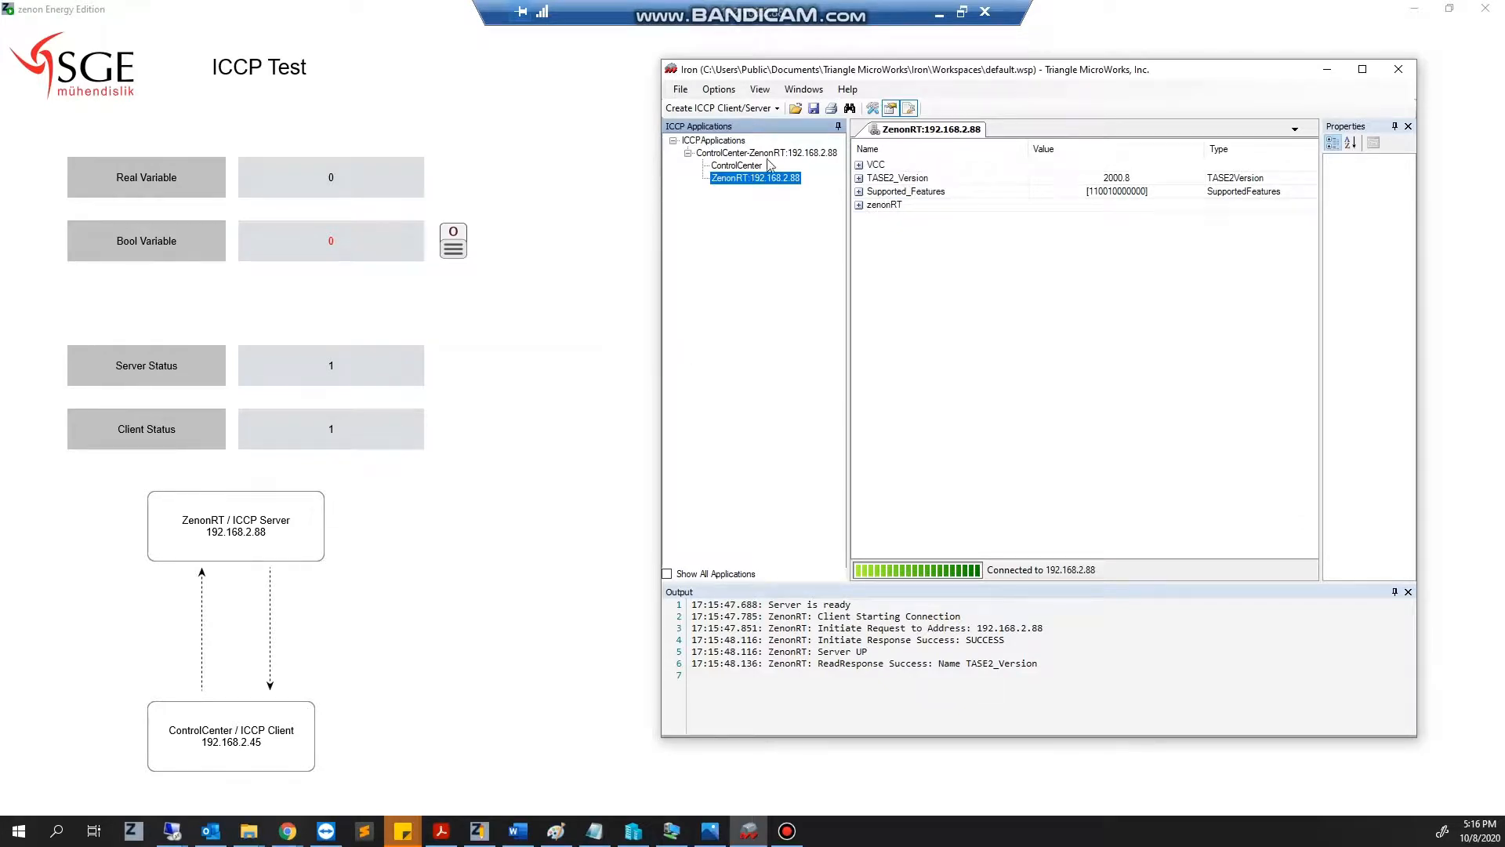
{"action": "left_click", "coordinate": [915, 304]}
{"action": "left_click", "coordinate": [859, 206]}
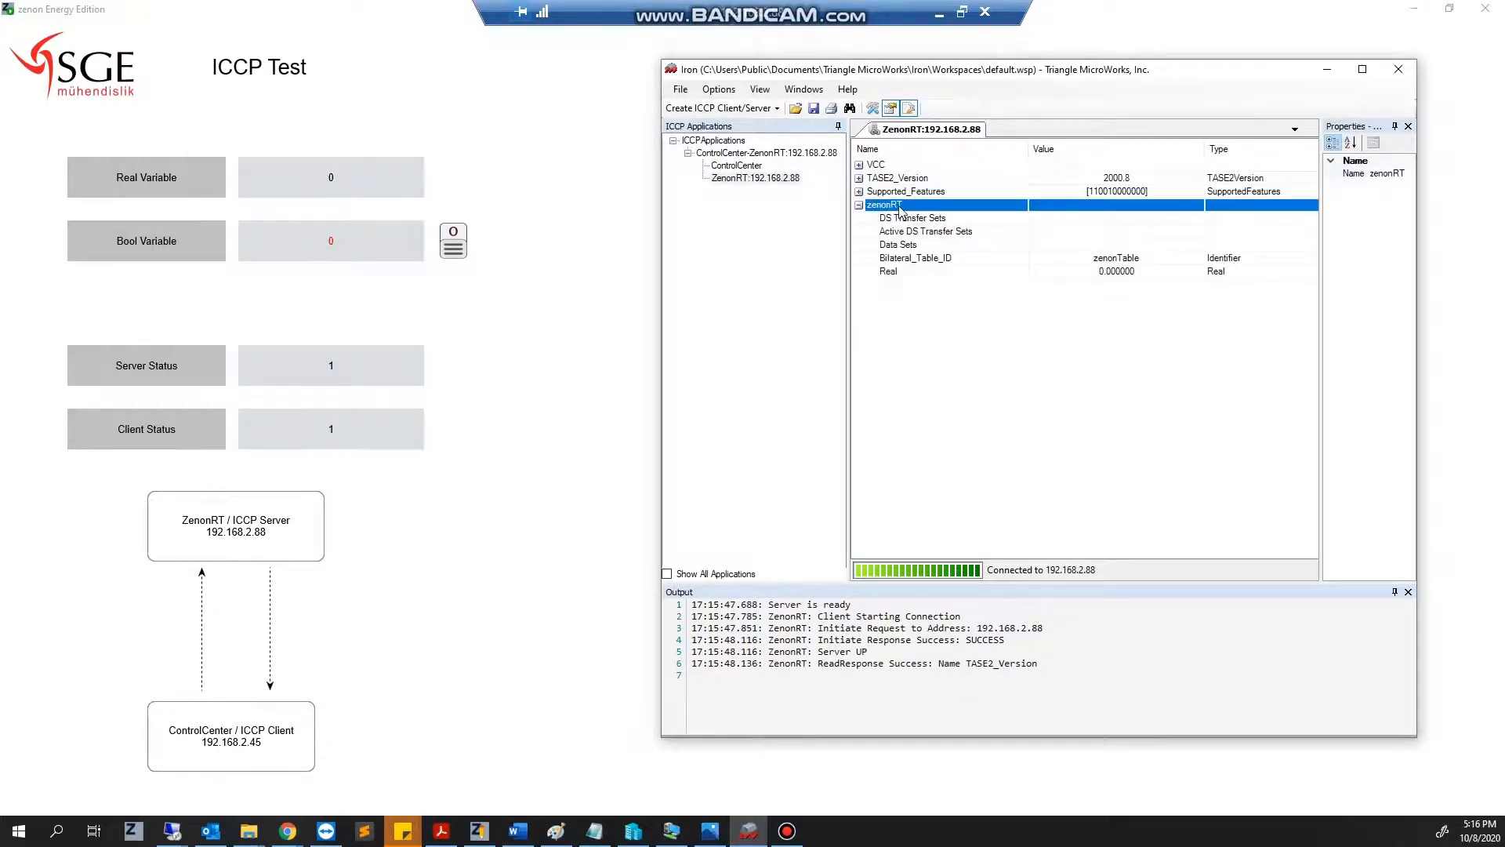
{"action": "right_click", "coordinate": [895, 208]}
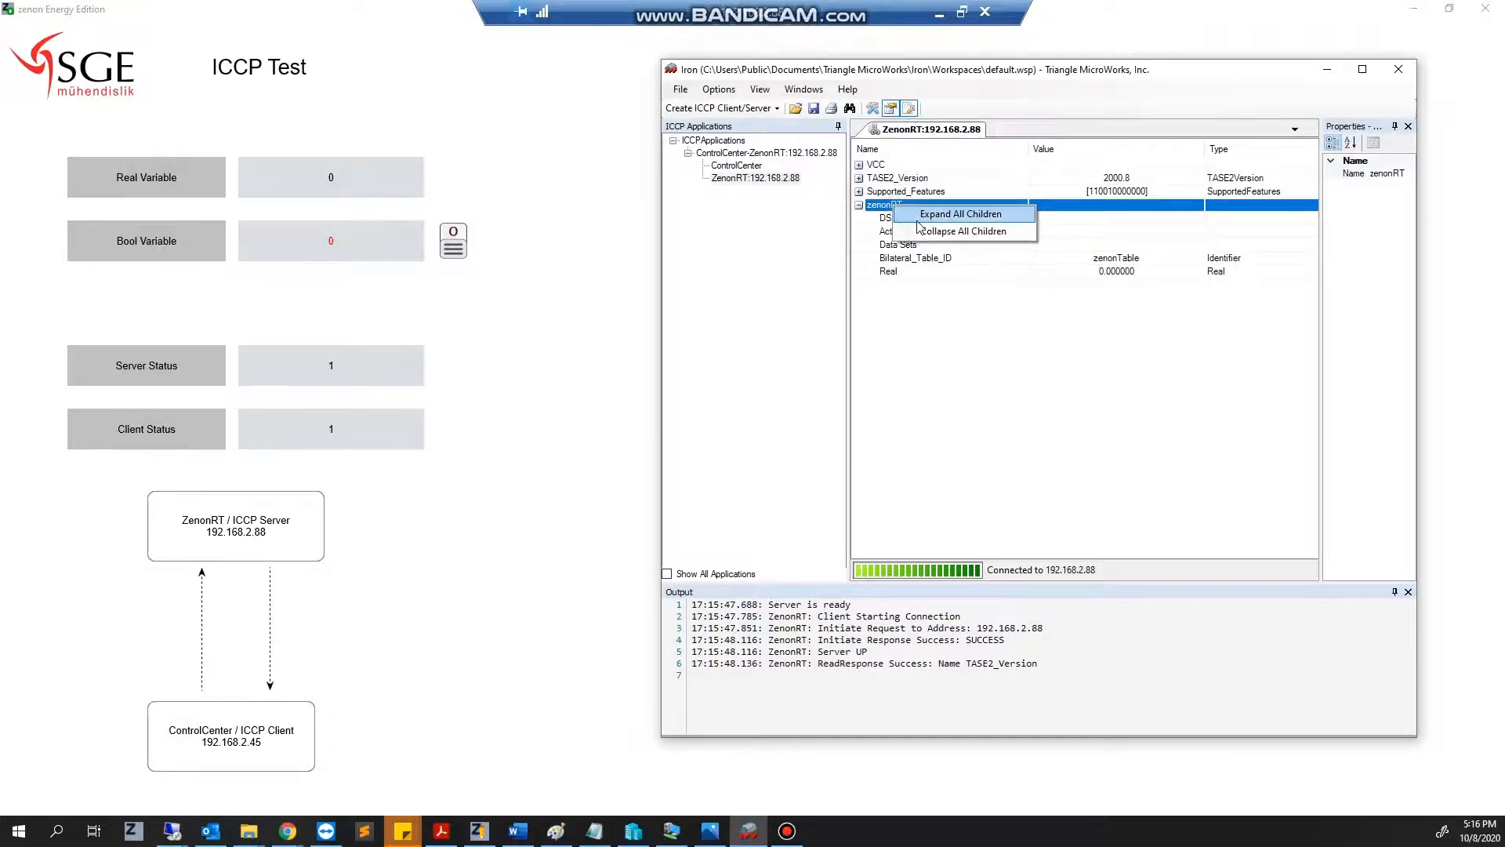
{"action": "left_click", "coordinate": [889, 327]}
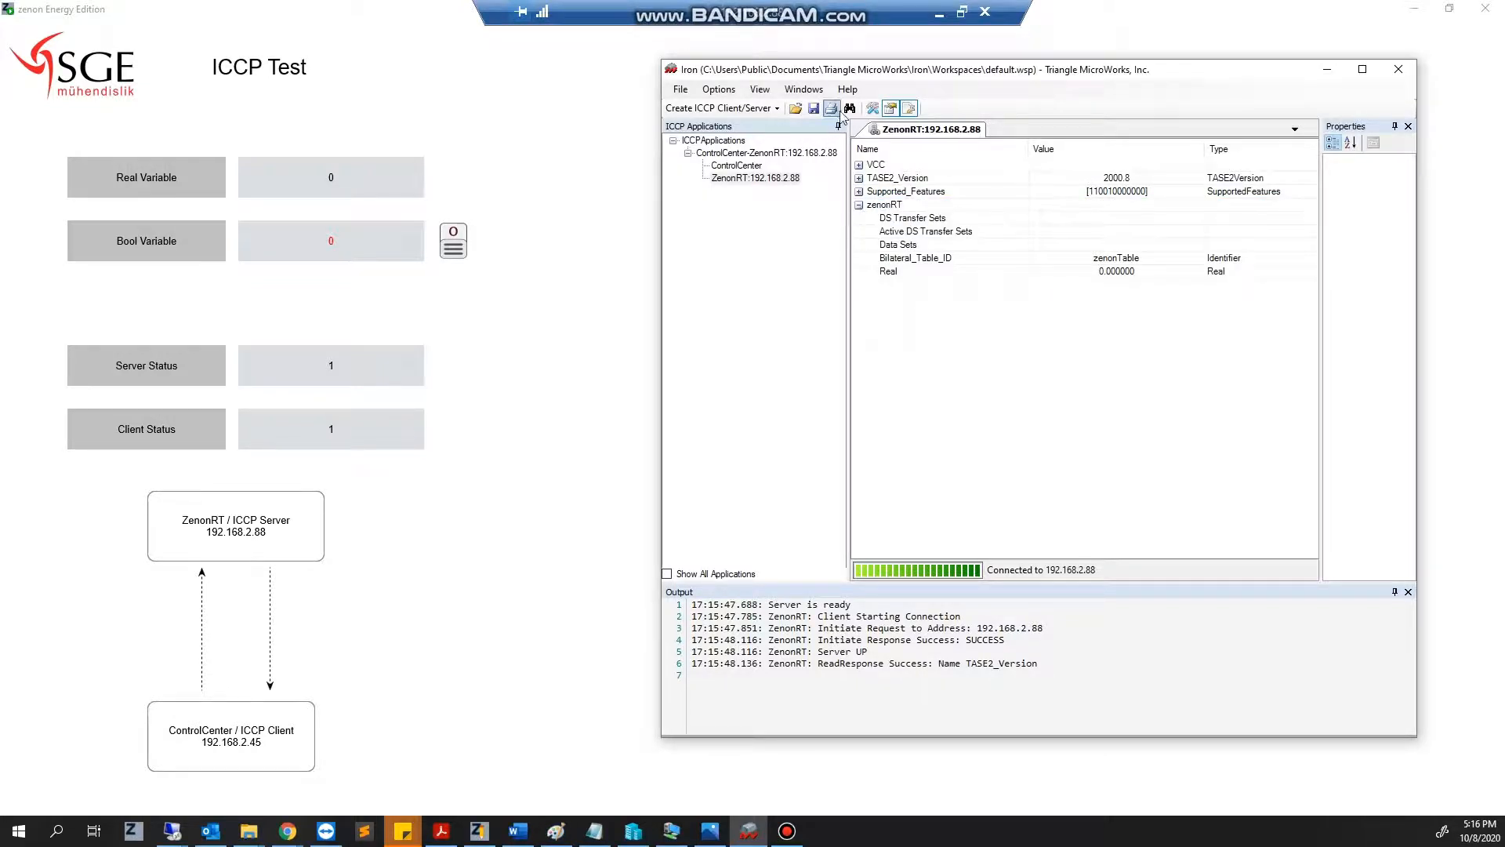
{"action": "left_click_drag", "start_coordinate": [842, 70], "coordinate": [720, 38]}
{"action": "left_click", "coordinate": [807, 173]}
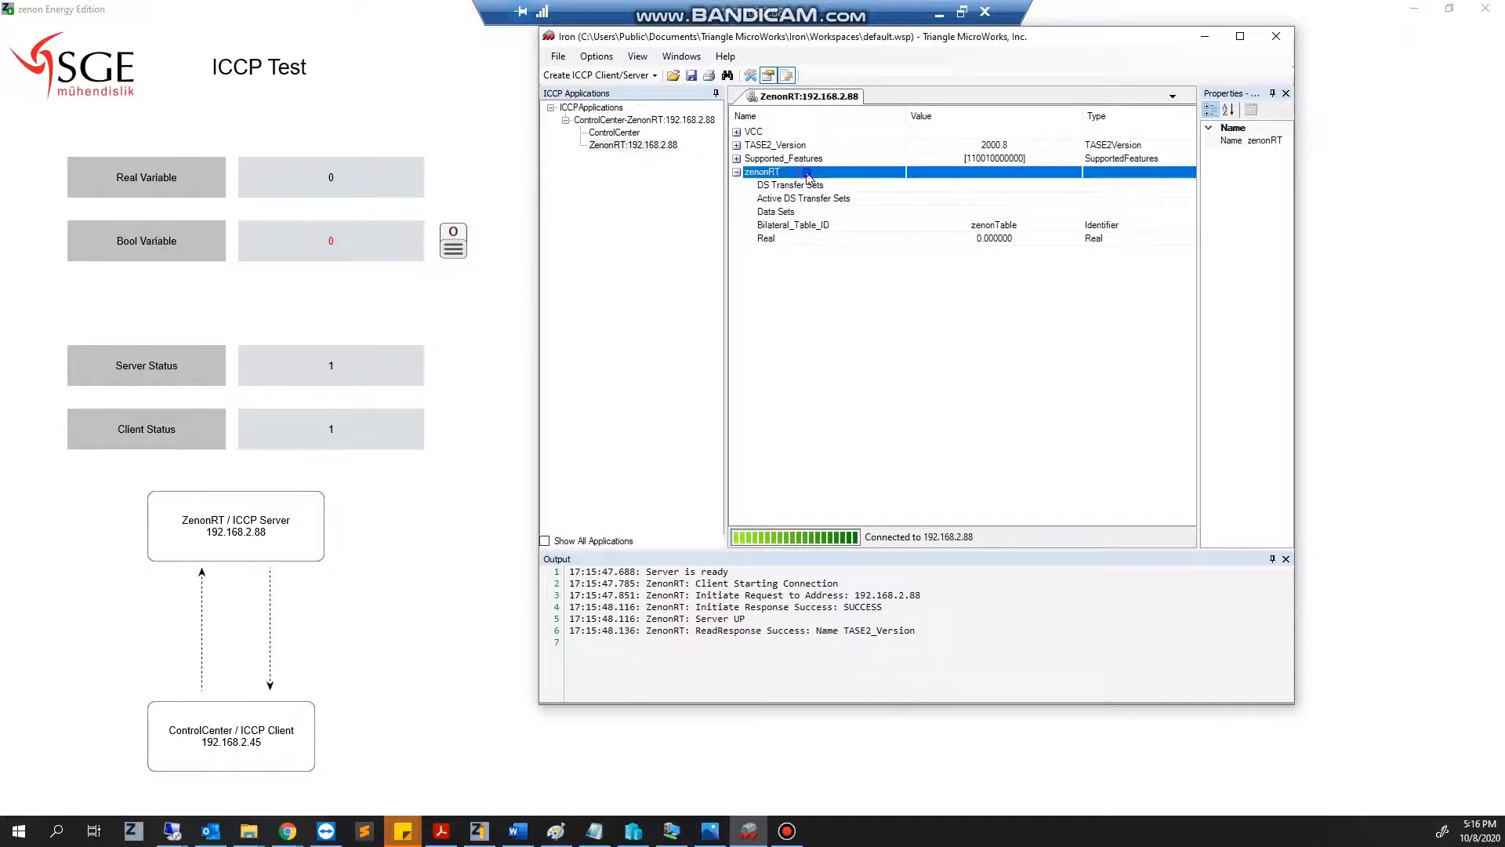
{"action": "right_click", "coordinate": [808, 178]}
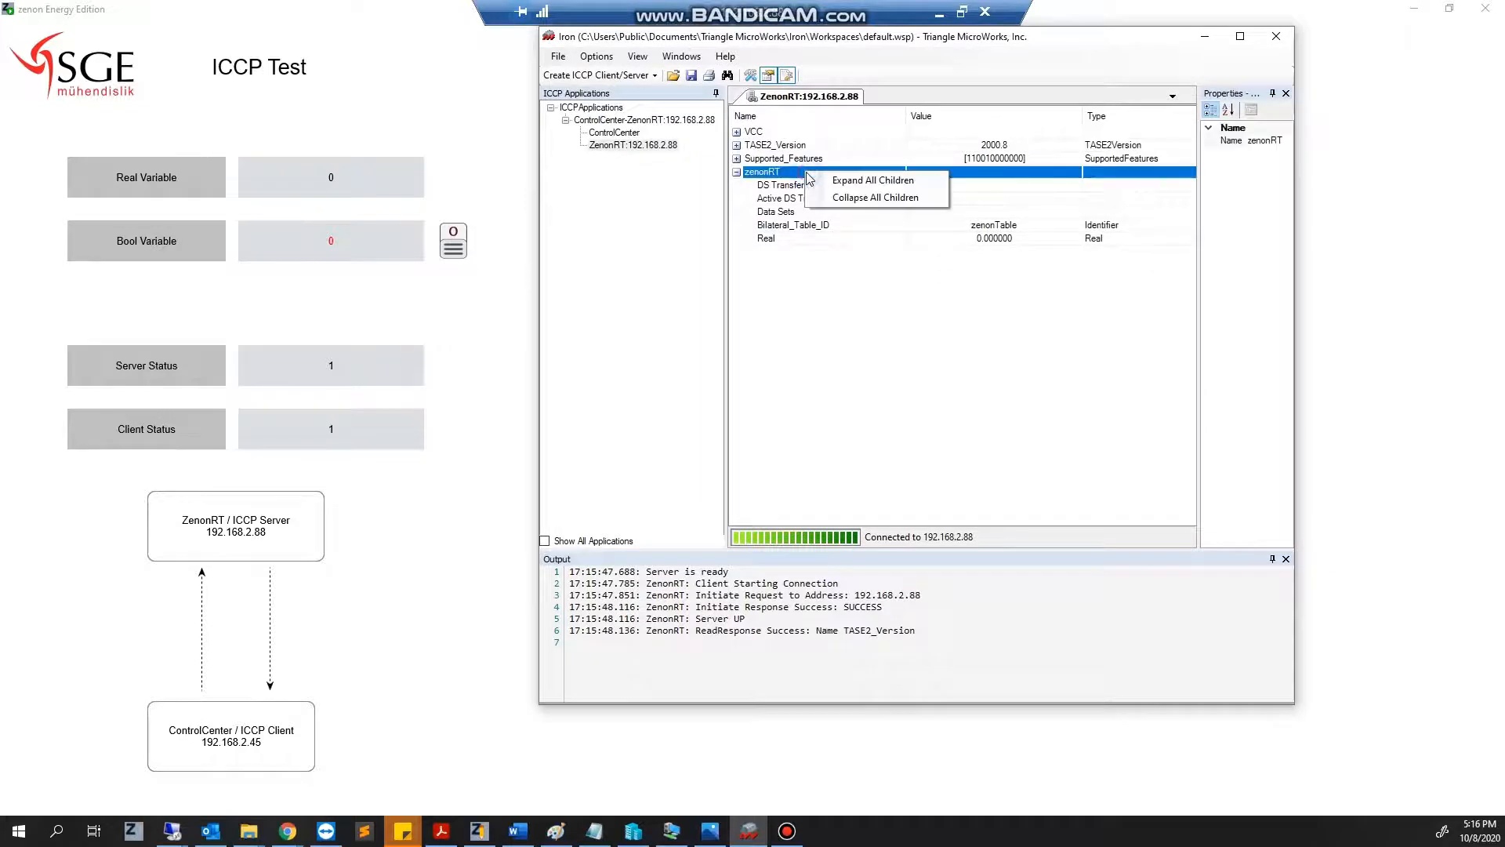
Stop the ControlCenter server, and delete the ControlCenter domain from it and the zenonRT domain from the ZenonRT client.
{"action": "left_click", "coordinate": [617, 133]}
{"action": "left_click", "coordinate": [611, 149]}
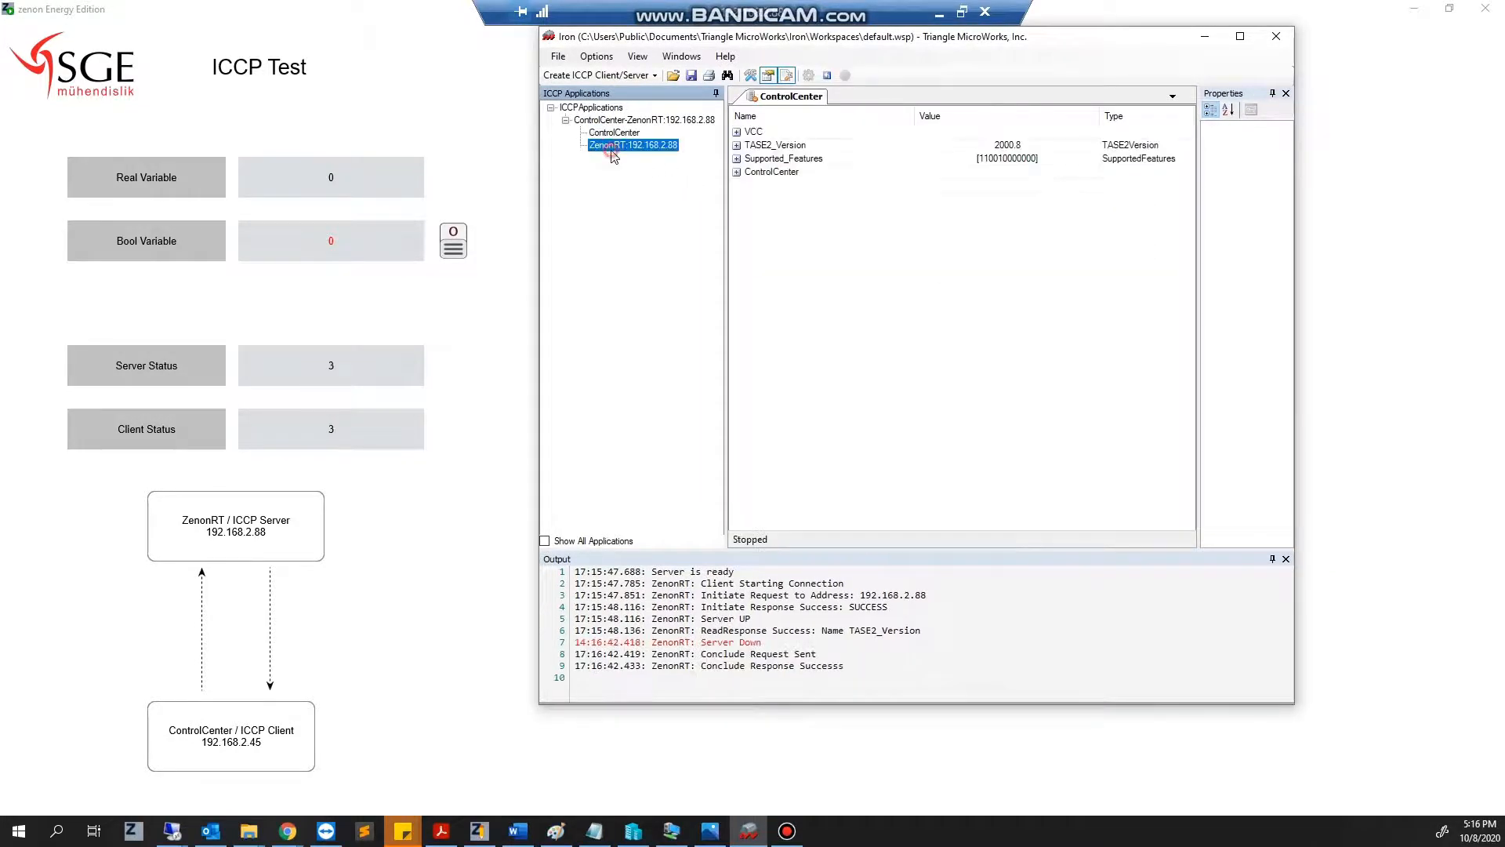
{"action": "left_click", "coordinate": [615, 133]}
{"action": "right_click", "coordinate": [786, 174]}
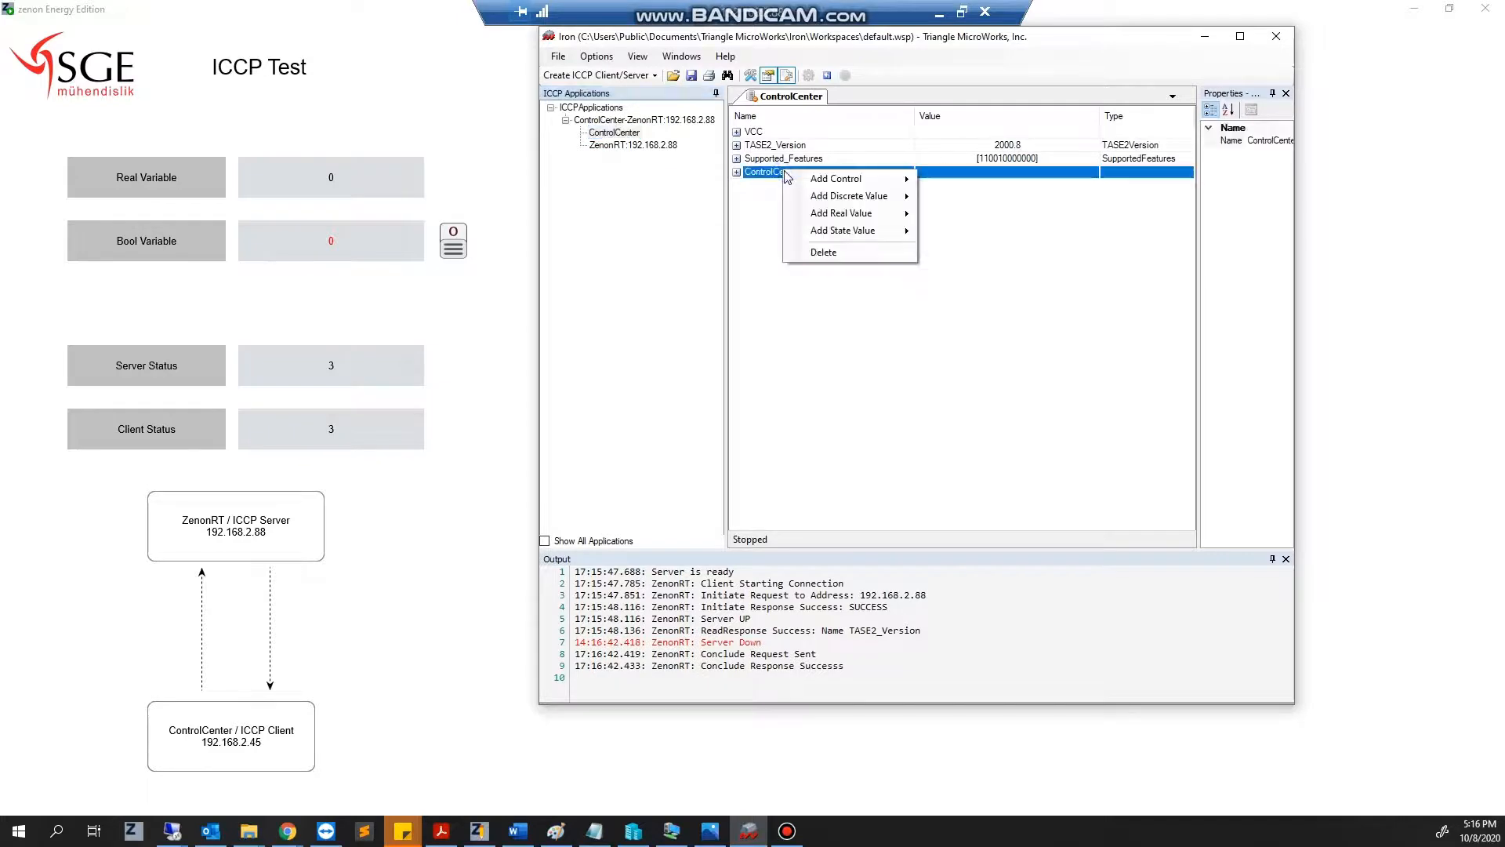
{"action": "left_click", "coordinate": [823, 253]}
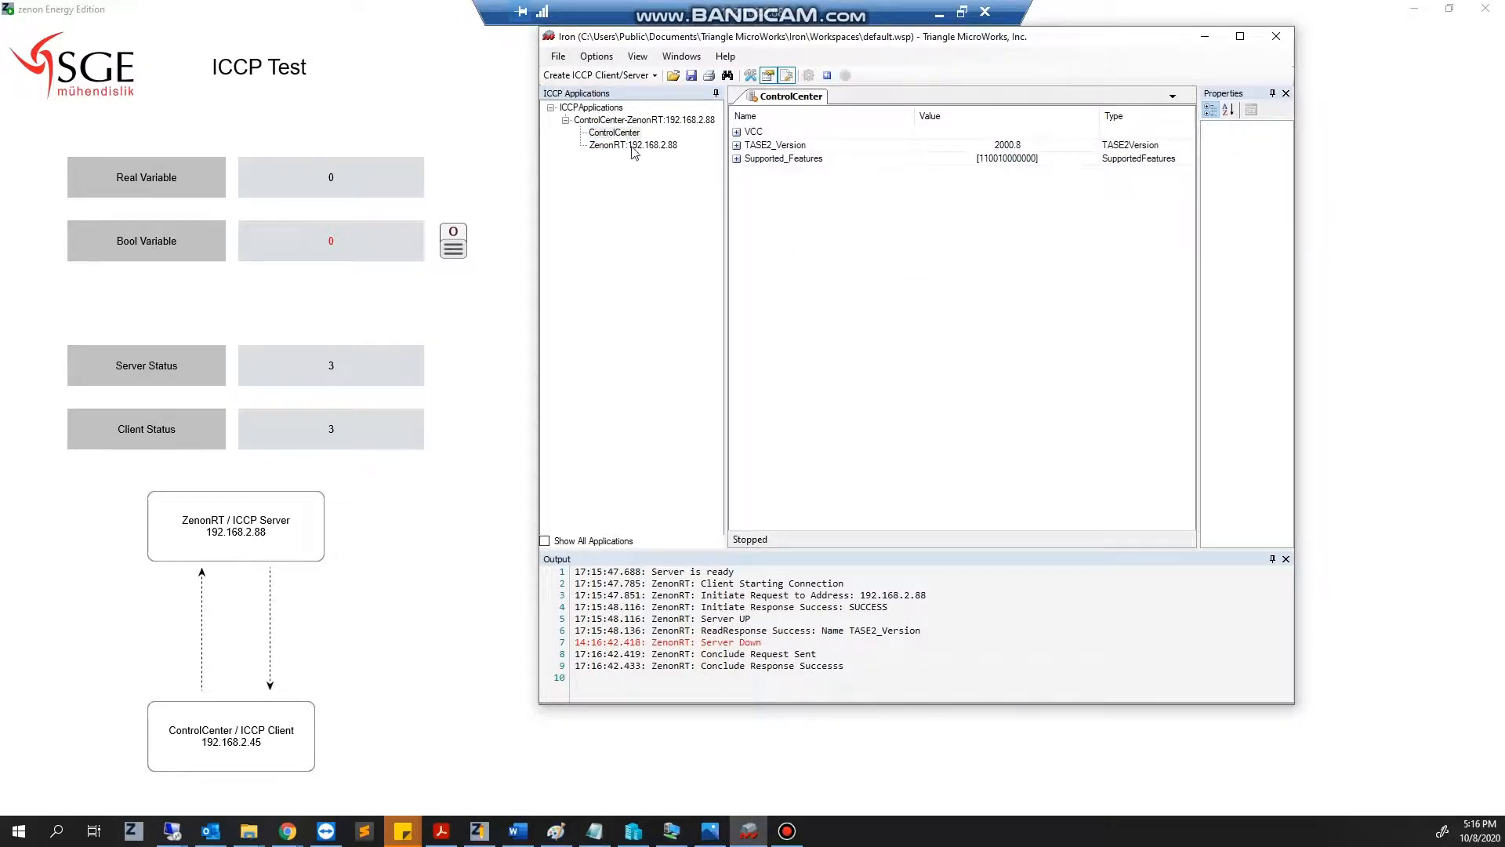
{"action": "right_click", "coordinate": [770, 177]}
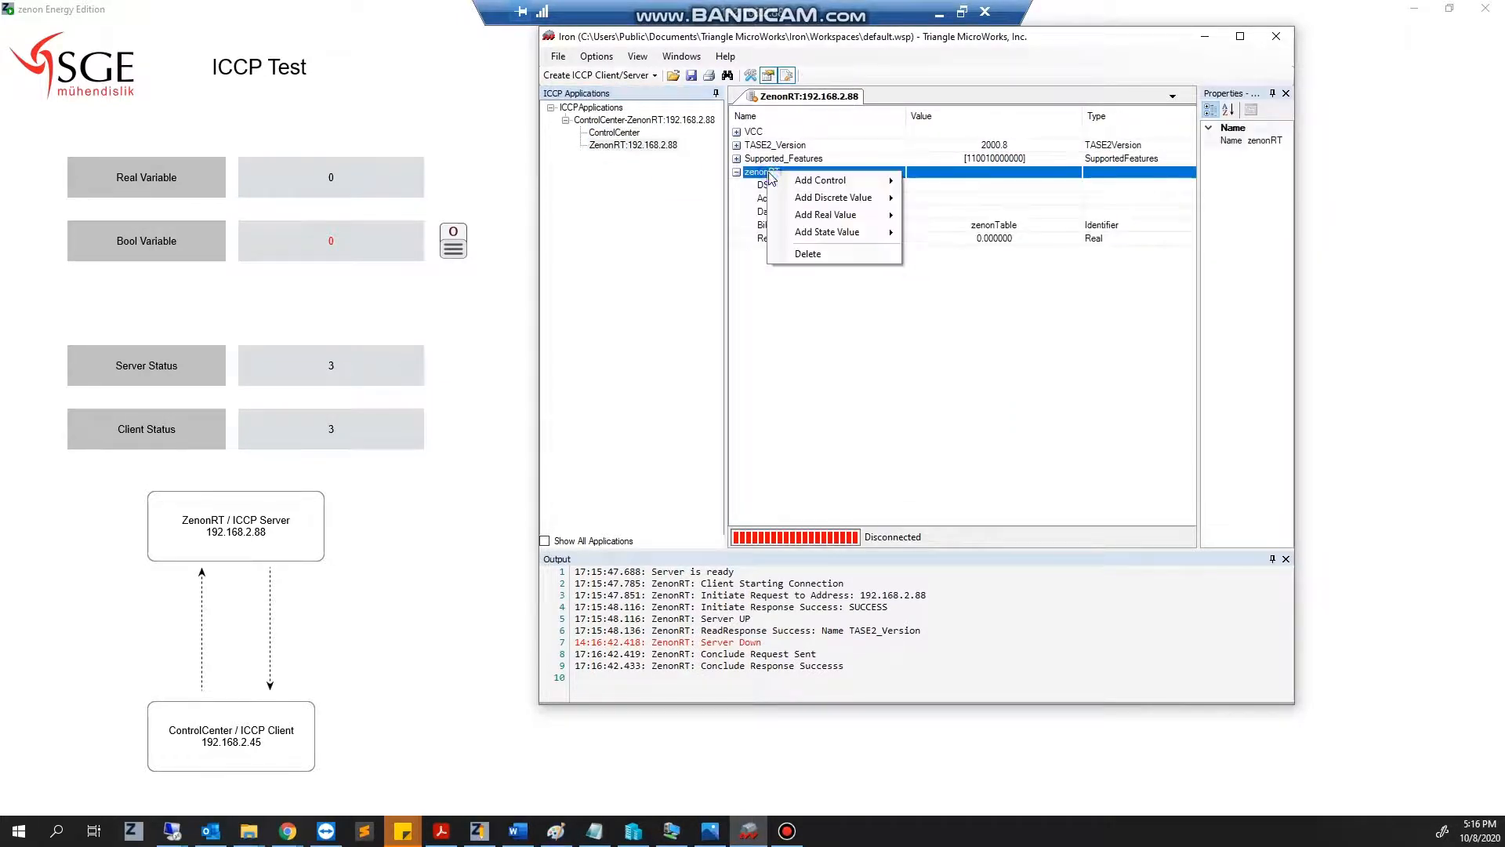
{"action": "left_click", "coordinate": [816, 253]}
Add a domain to the ControlCenter server and name it ControlCenter.
{"action": "left_click", "coordinate": [633, 133]}
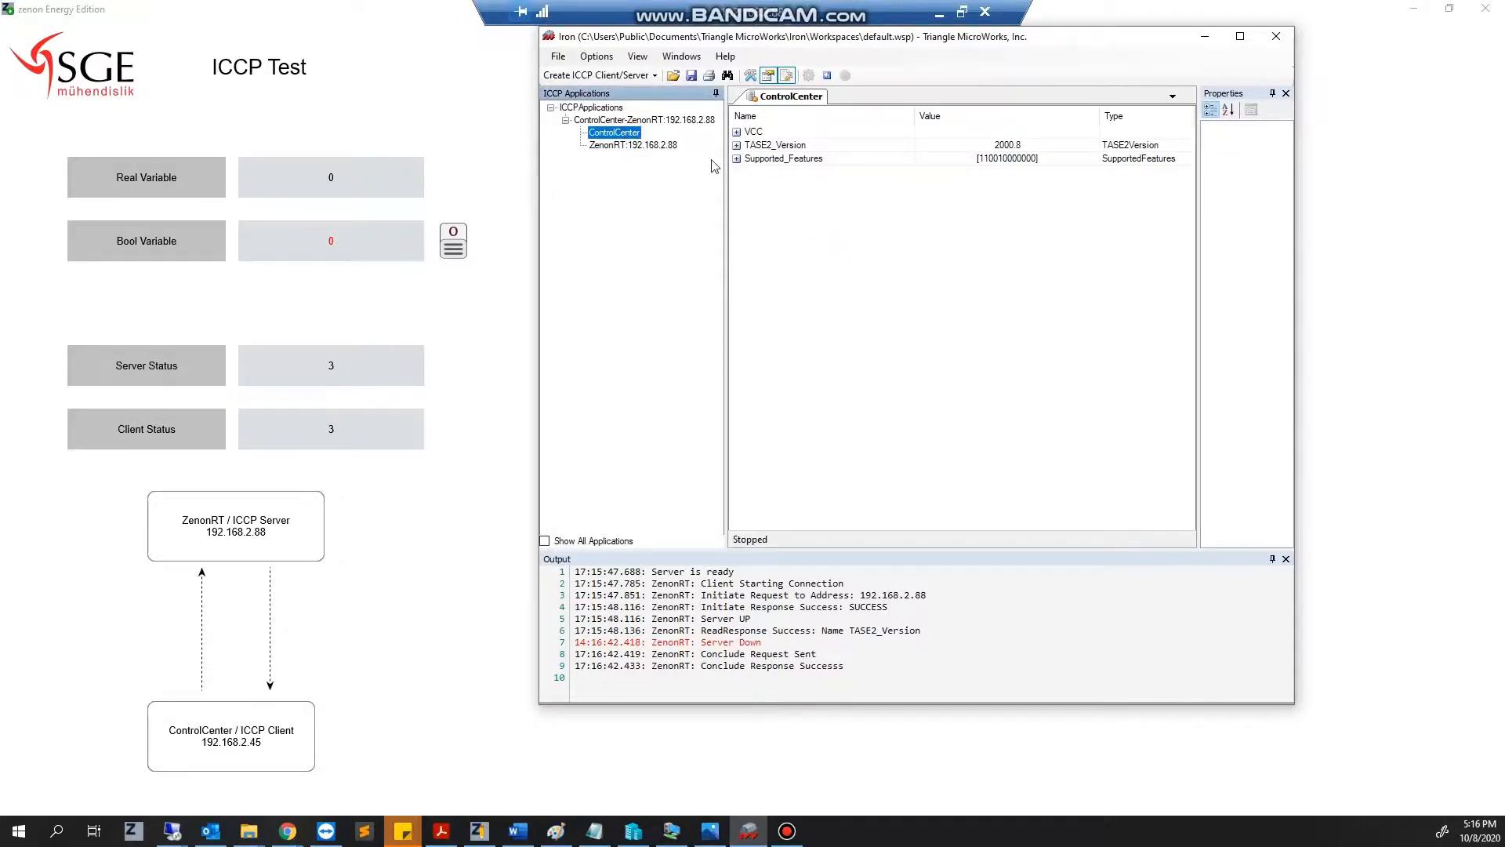
{"action": "right_click", "coordinate": [775, 211]}
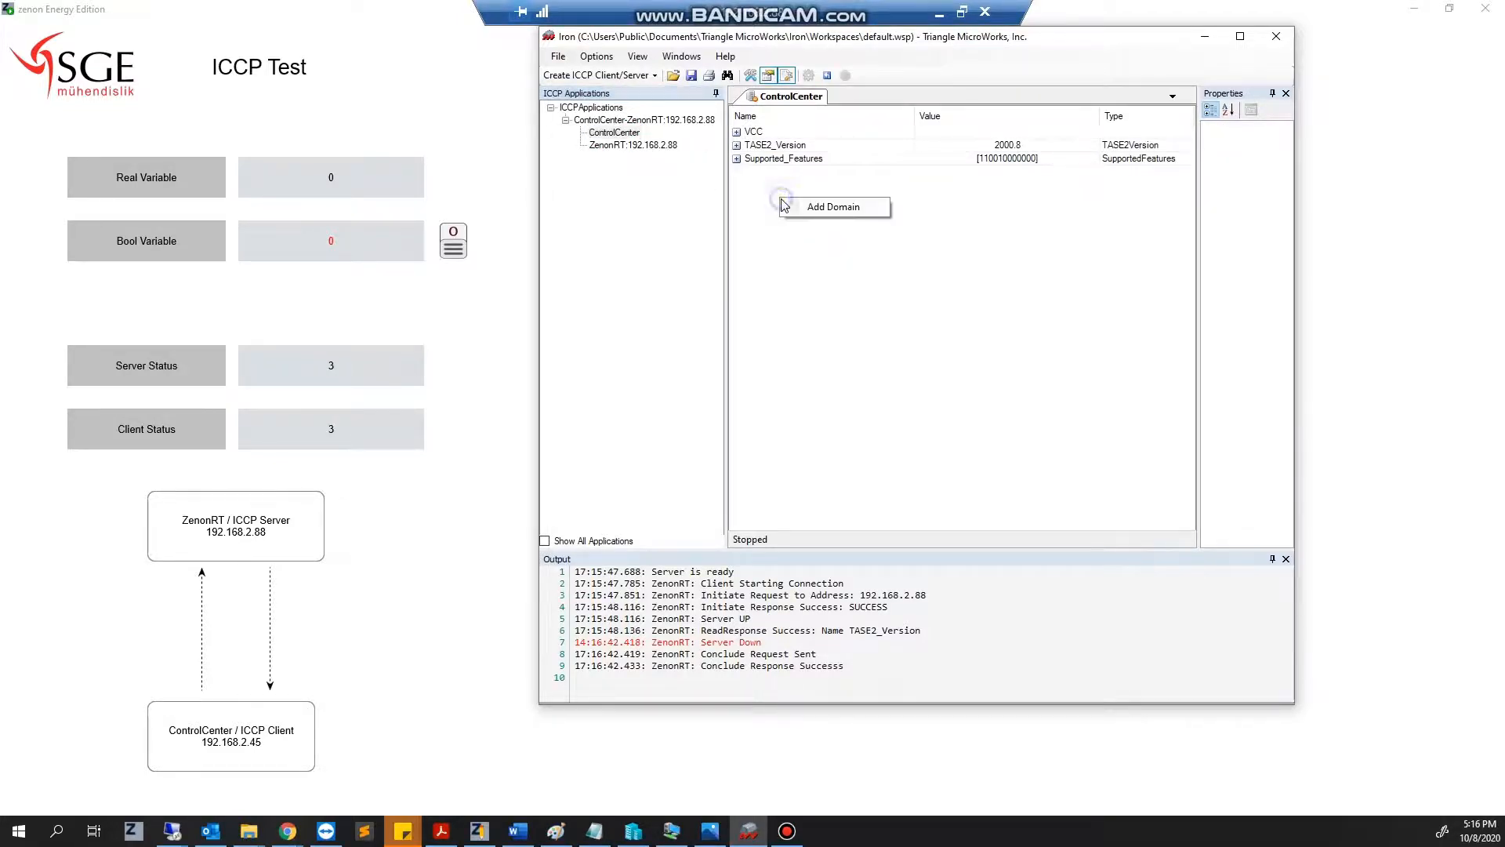
{"action": "left_click", "coordinate": [815, 209]}
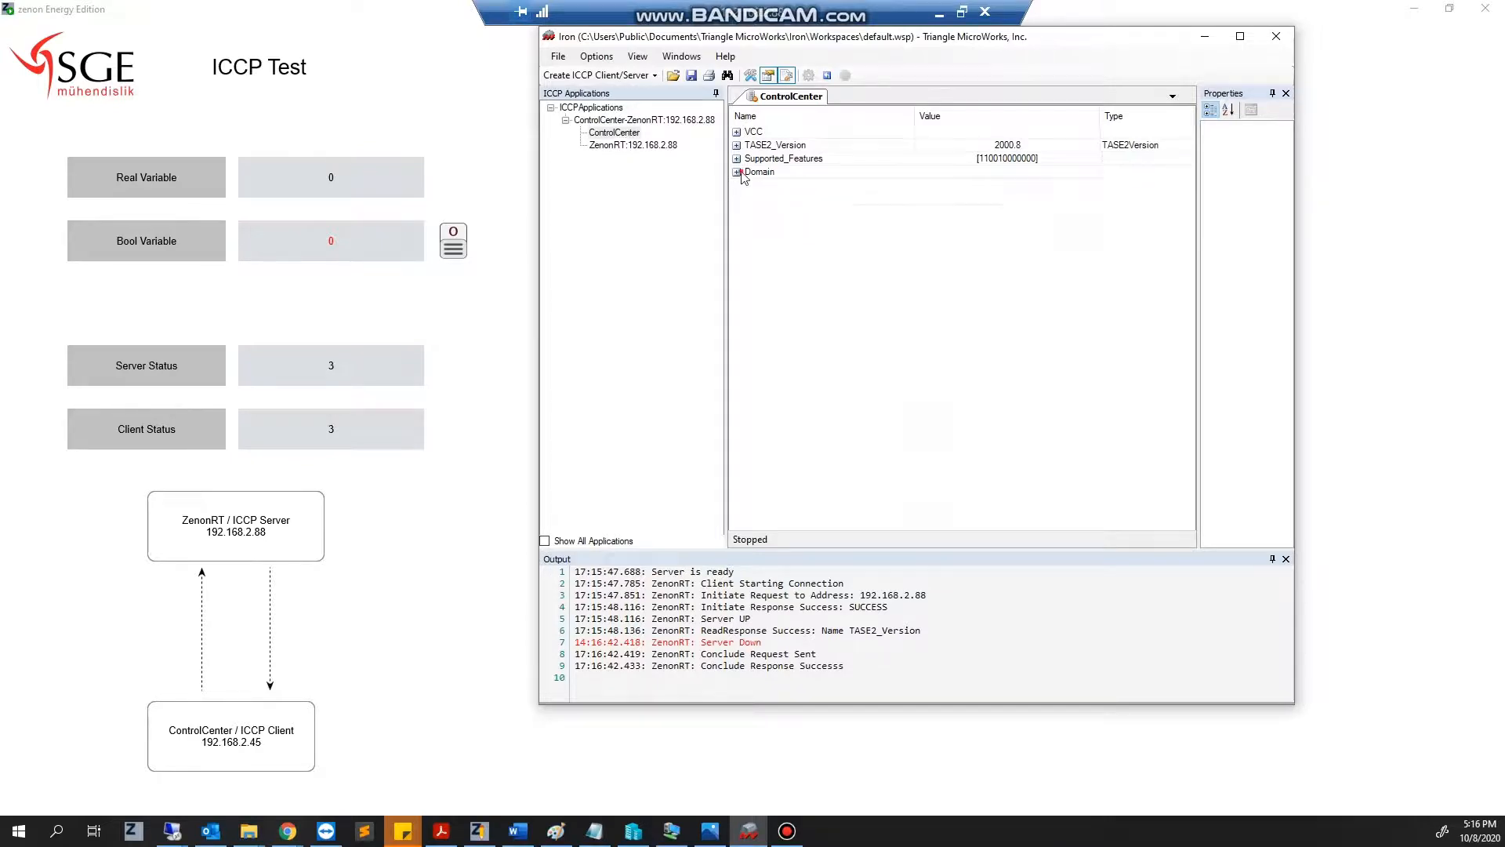
{"action": "left_click", "coordinate": [739, 173]}
{"action": "double_click", "coordinate": [809, 176]}
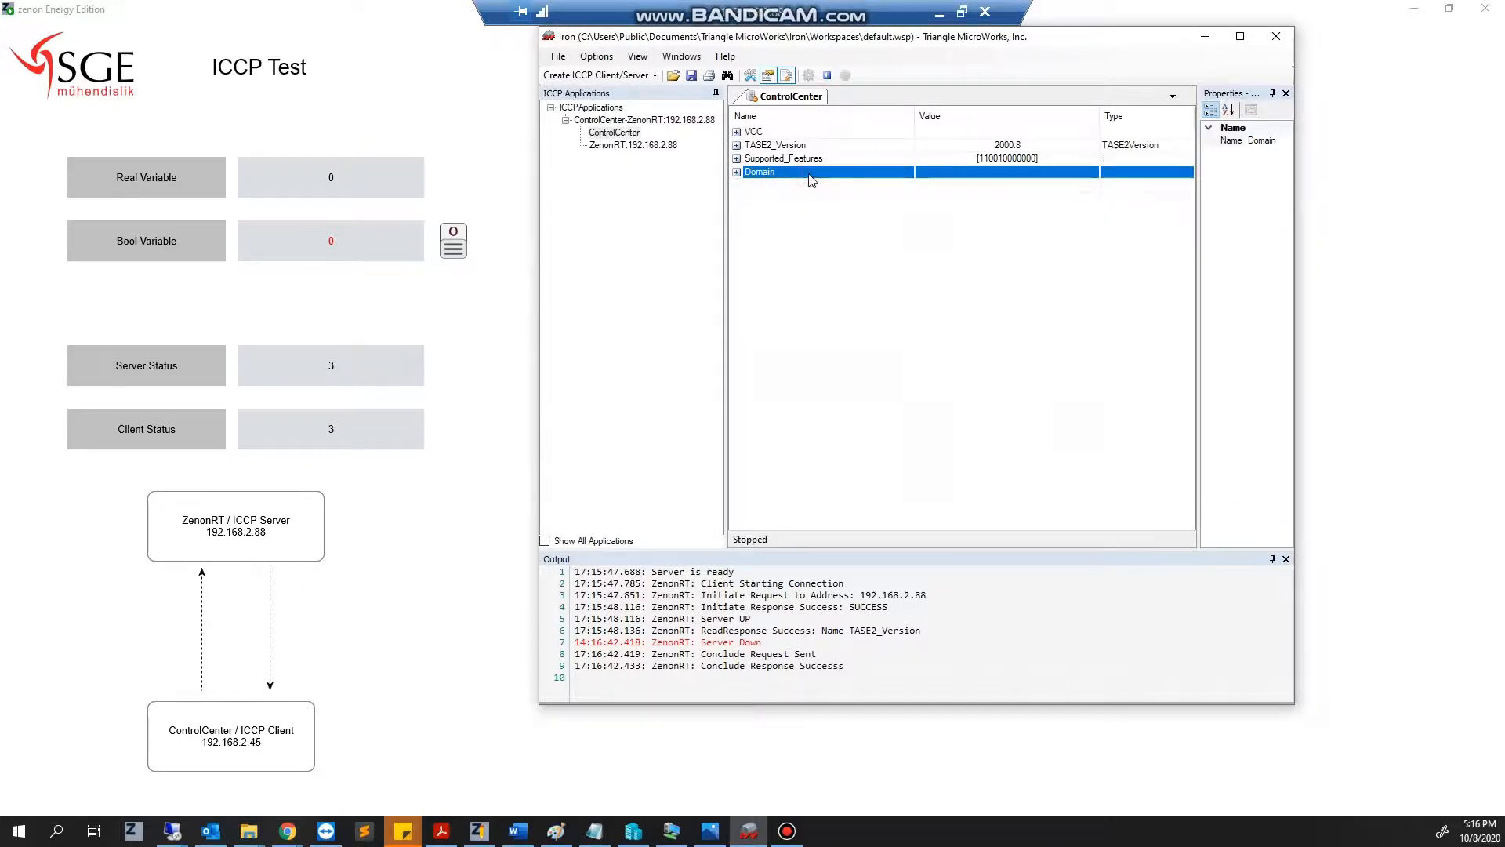
{"action": "double_click", "coordinate": [809, 175]}
{"action": "left_click", "coordinate": [1262, 140]}
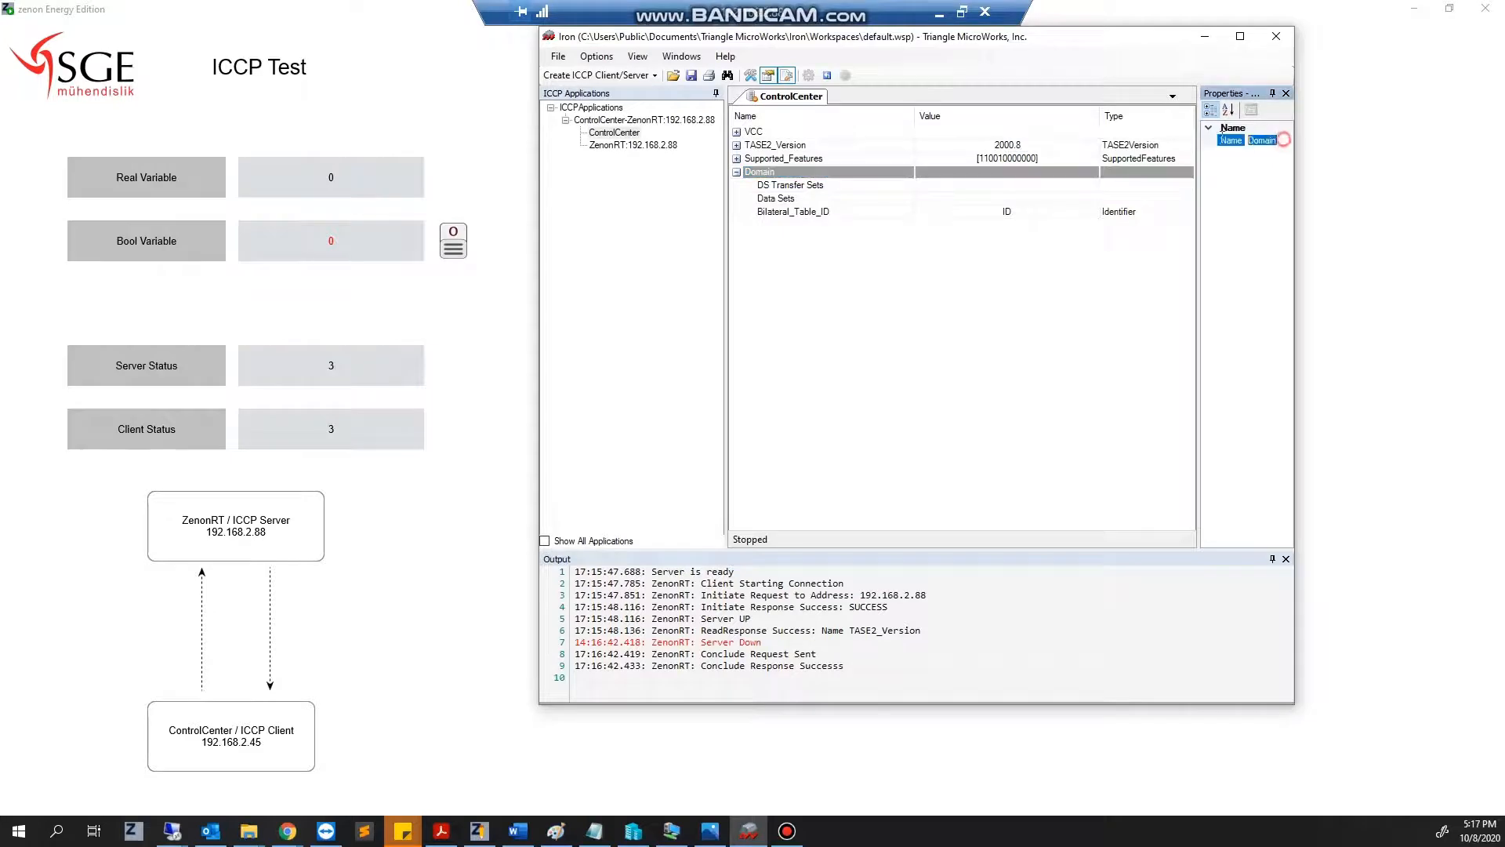
{"action": "type", "text": "C"}
{"action": "type", "text": "ontrolCente"}
{"action": "key", "text": "Return"}
Move Iron aside and check the remote and local domain names in the Process Gateway settings.
{"action": "left_click_drag", "start_coordinate": [1166, 38], "coordinate": [648, 72]}
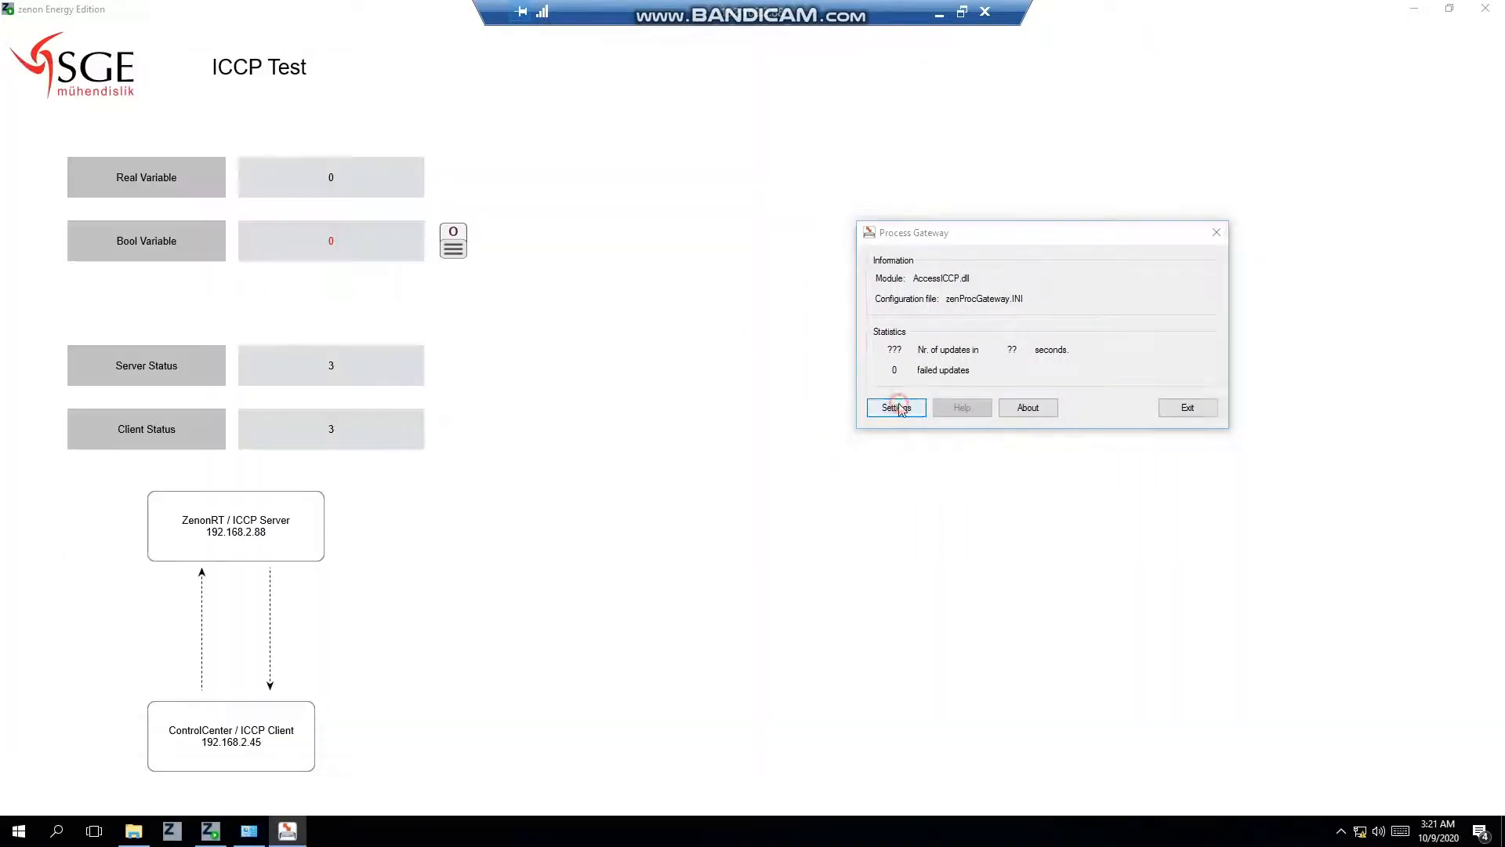
{"action": "left_click", "coordinate": [894, 406]}
{"action": "left_click_drag", "start_coordinate": [823, 243], "coordinate": [705, 235]}
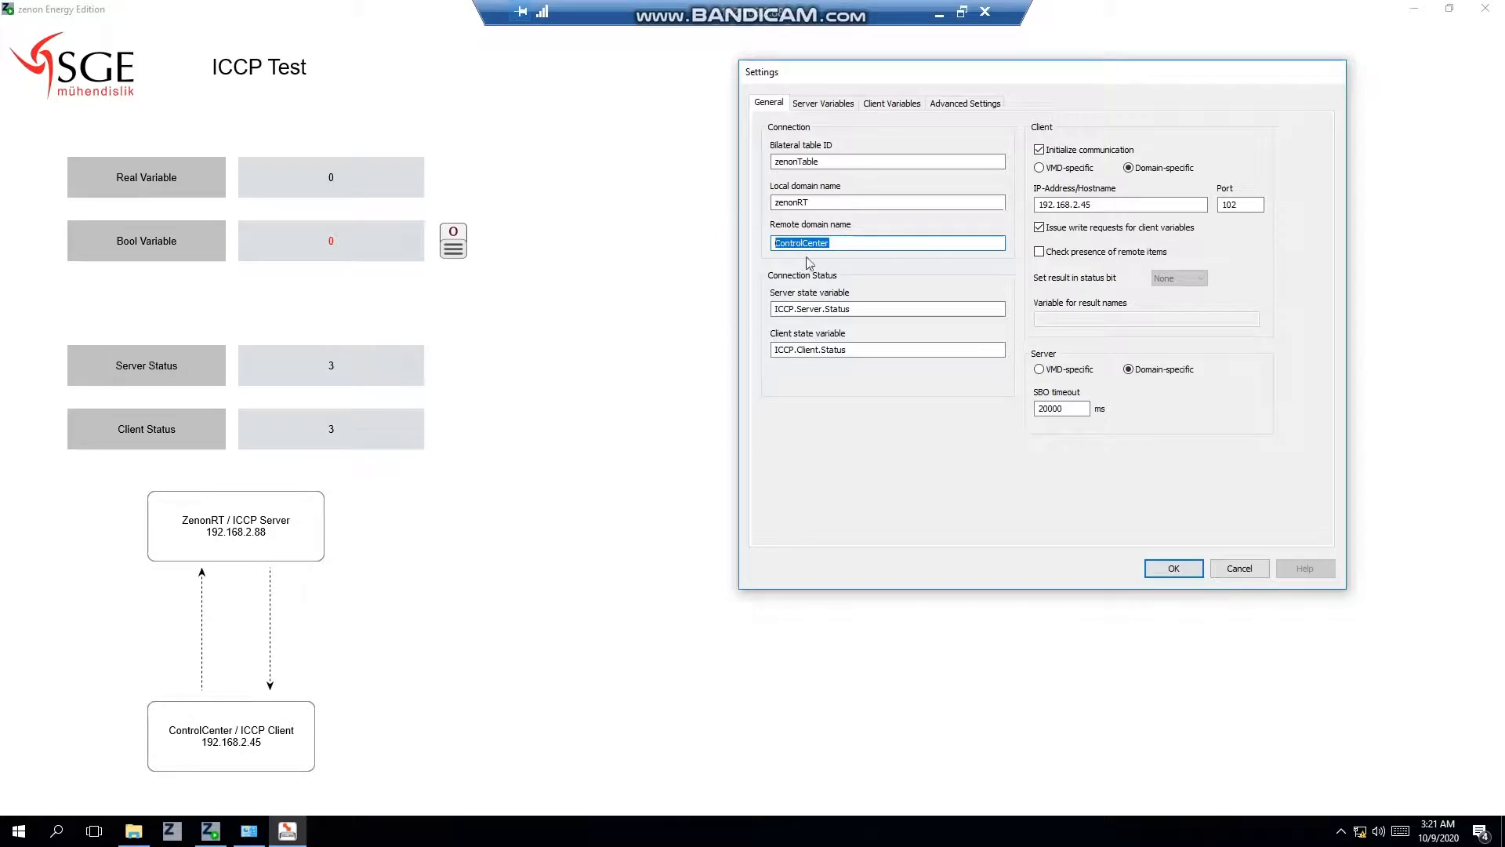
{"action": "left_click_drag", "start_coordinate": [816, 202], "coordinate": [737, 199]}
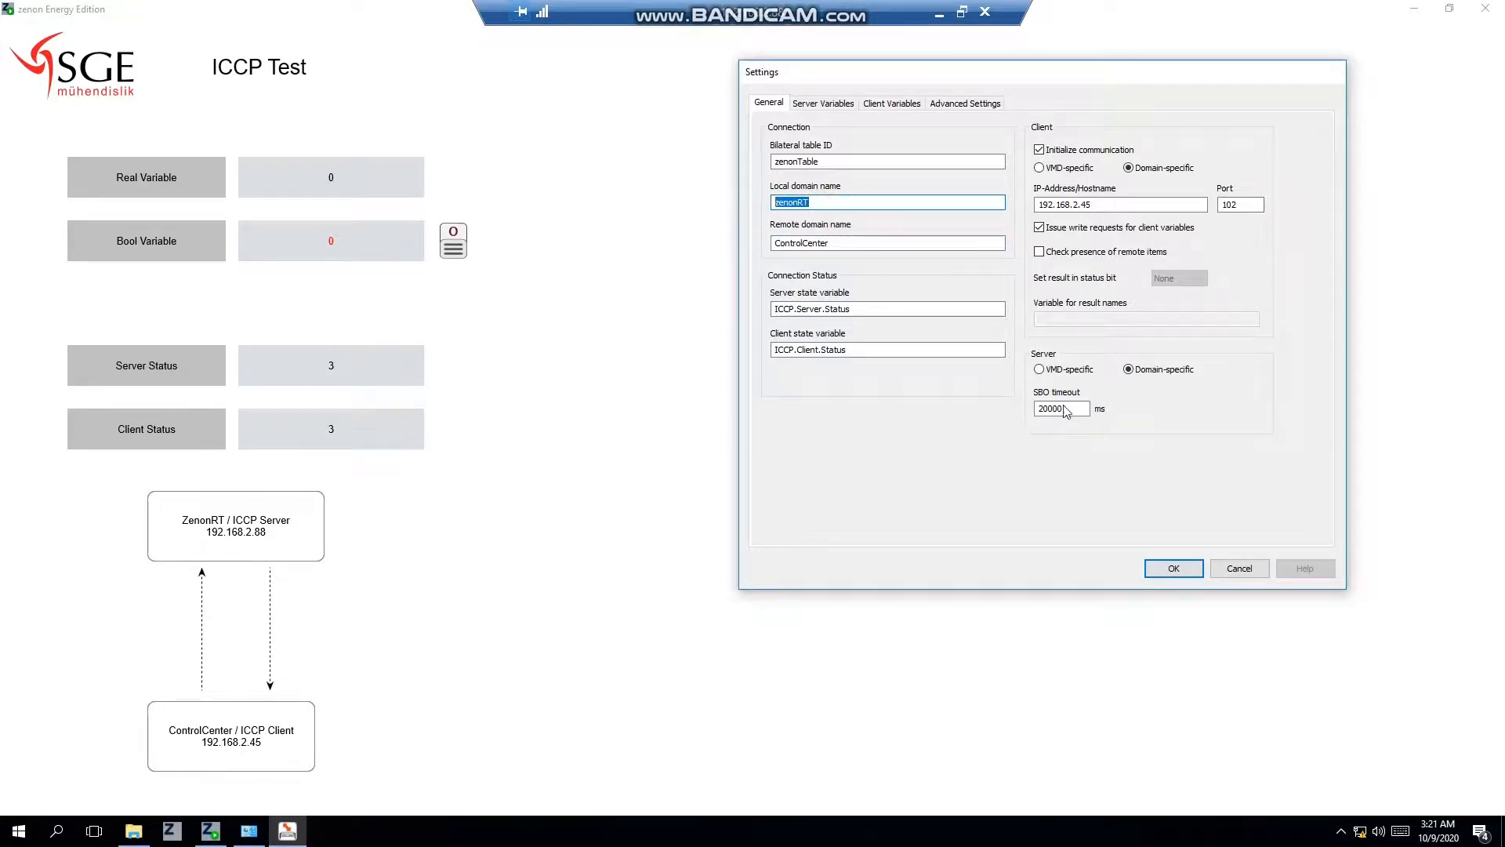
{"action": "left_click", "coordinate": [1174, 569]}
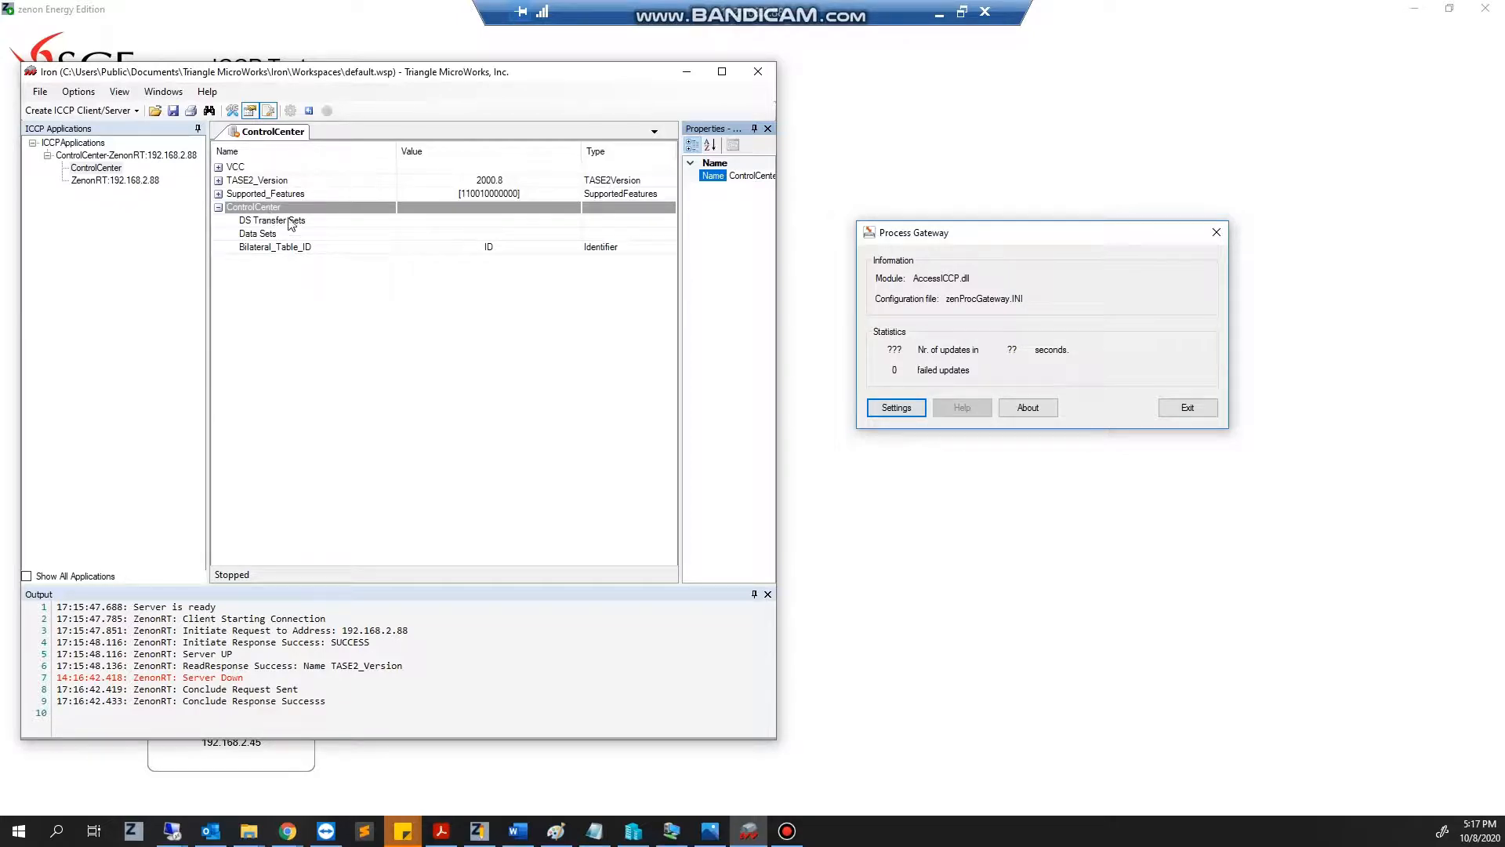
Set the ControlCenter domain's Bilateral_Table_ID to zenonTable and compare it with the ID in the Process Gateway settings.
{"action": "left_click", "coordinate": [467, 248]}
{"action": "left_click", "coordinate": [503, 248]}
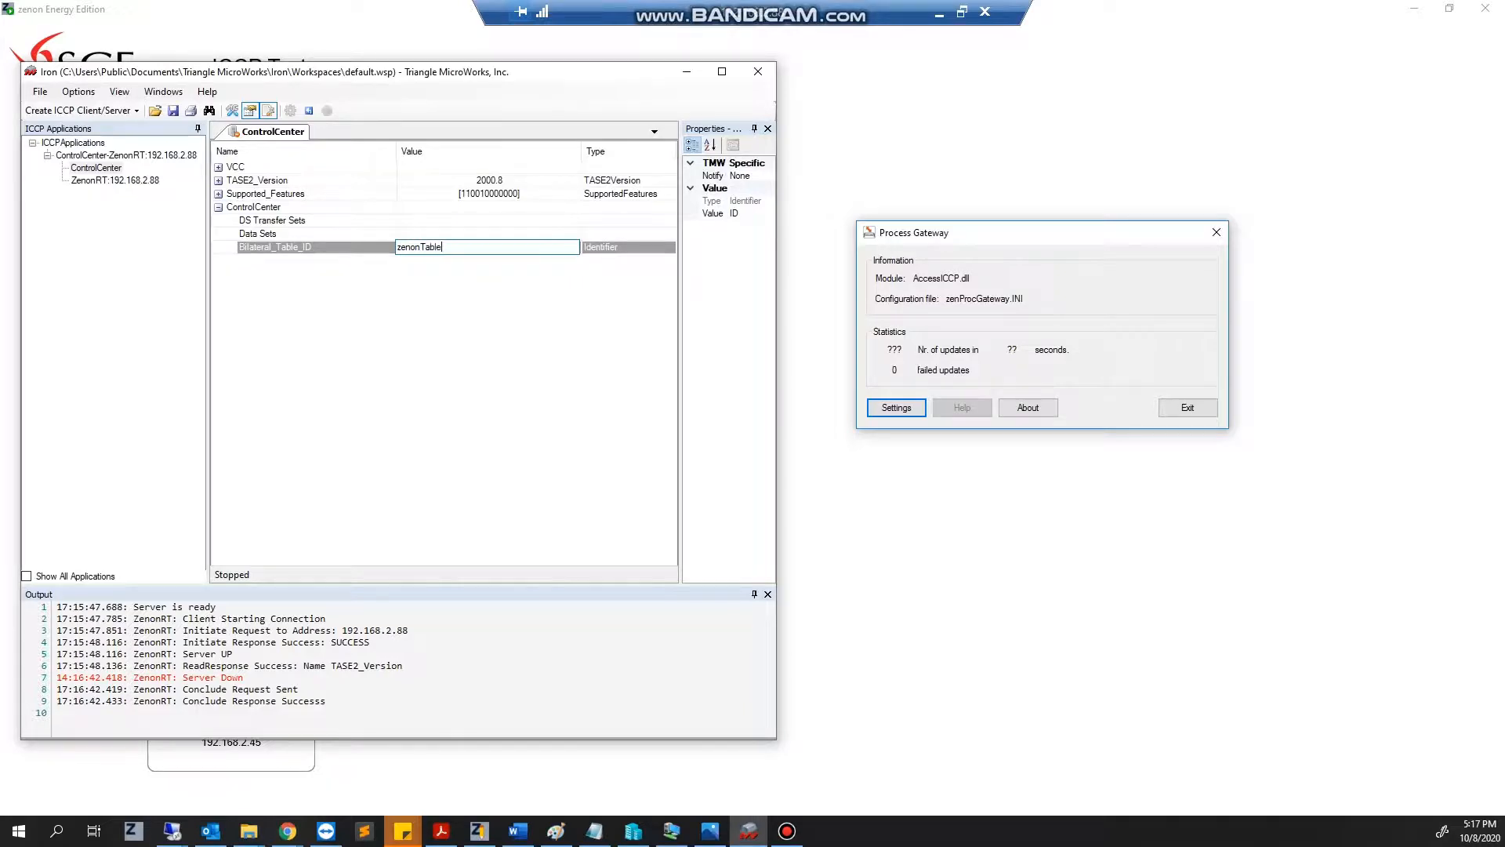
{"action": "left_click", "coordinate": [891, 408]}
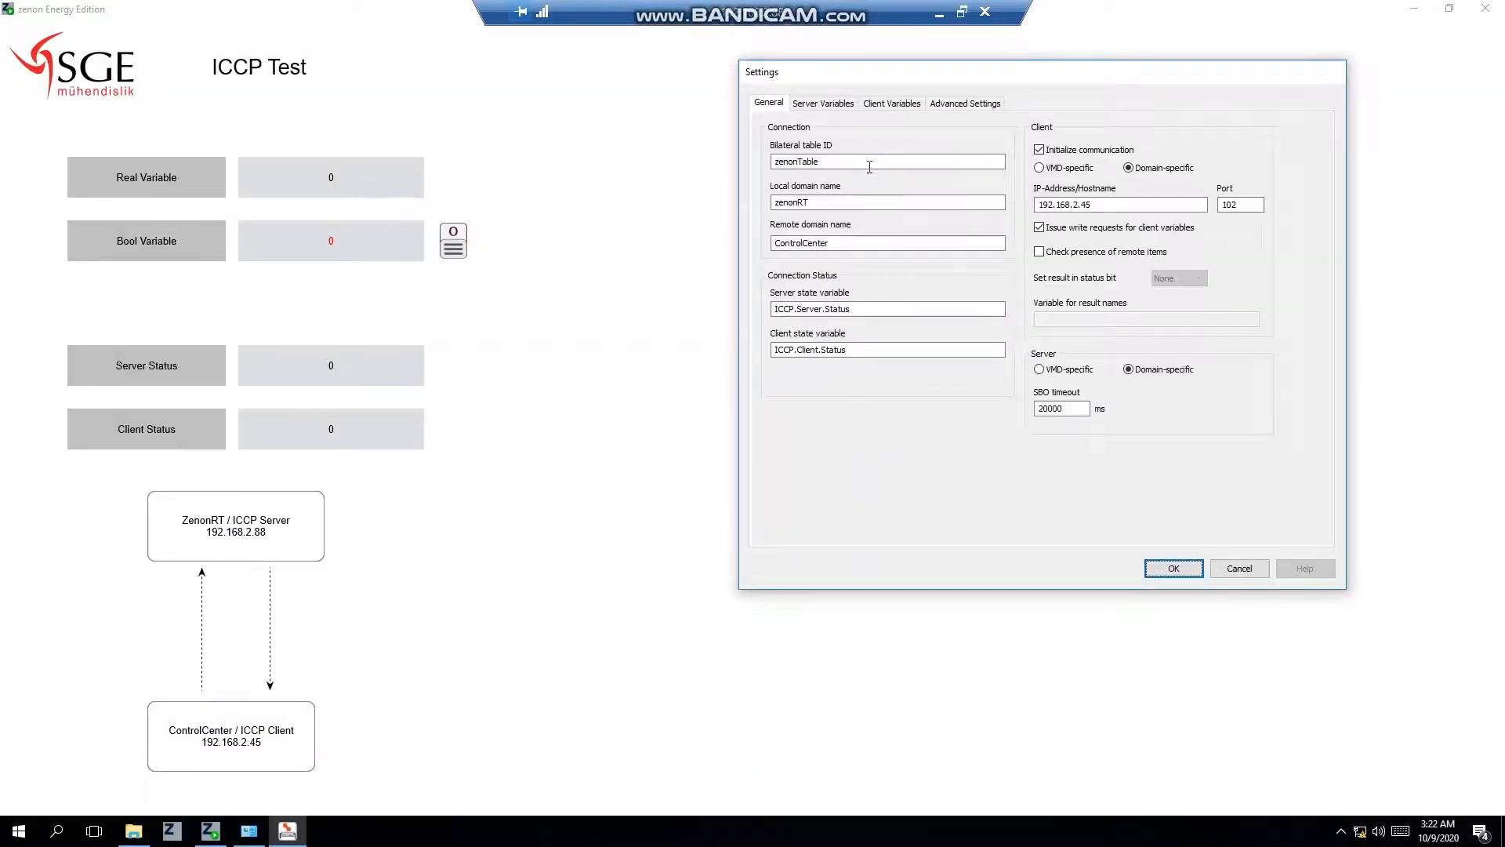
{"action": "left_click", "coordinate": [1173, 569]}
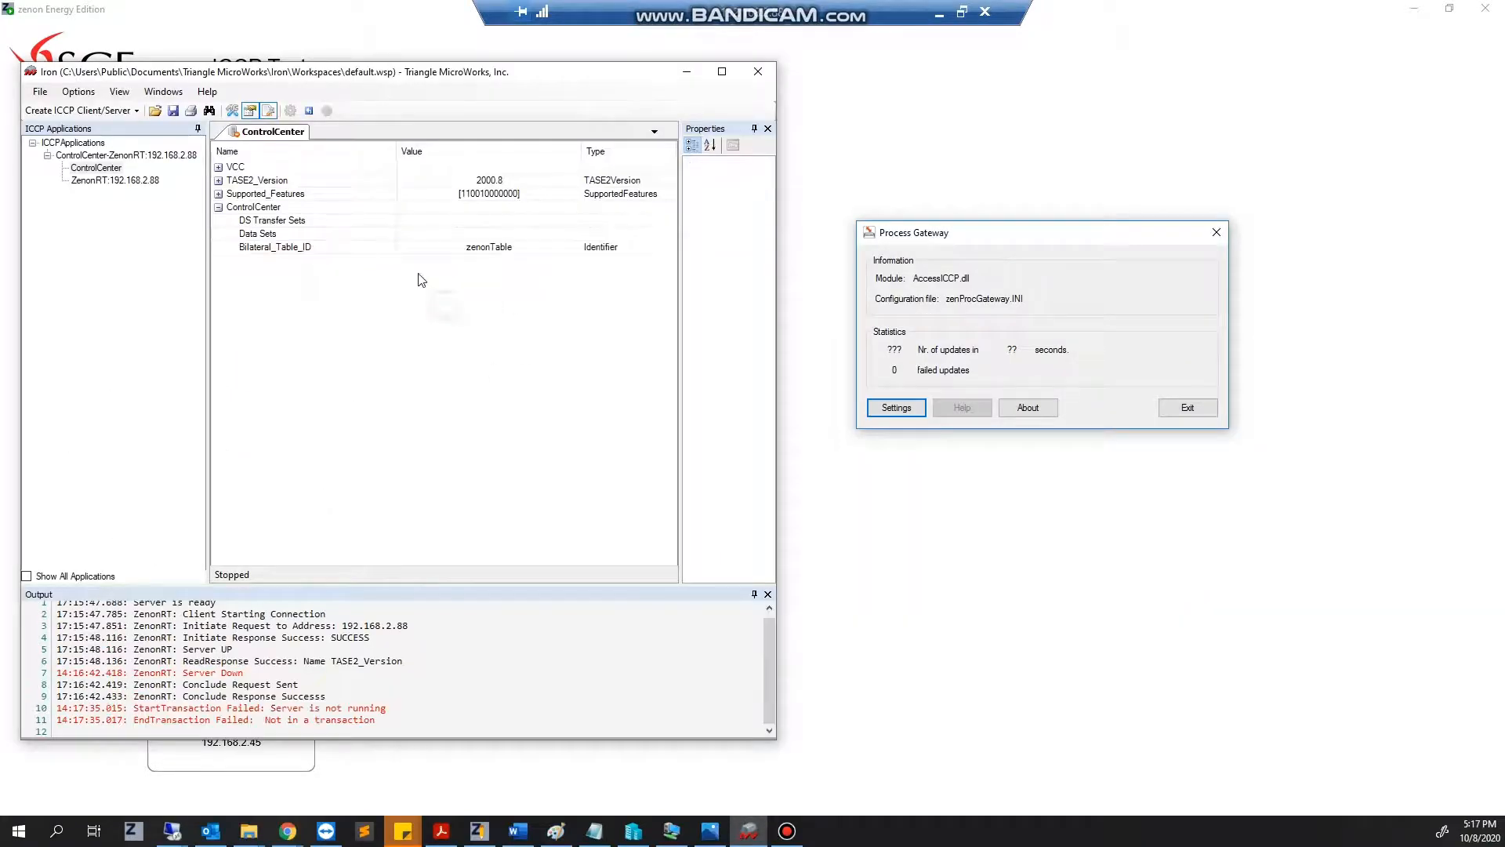
{"action": "left_click", "coordinate": [310, 247]}
Add a State value of type State to the ControlCenter domain and name it ICCP.Bool.
{"action": "left_click", "coordinate": [286, 207]}
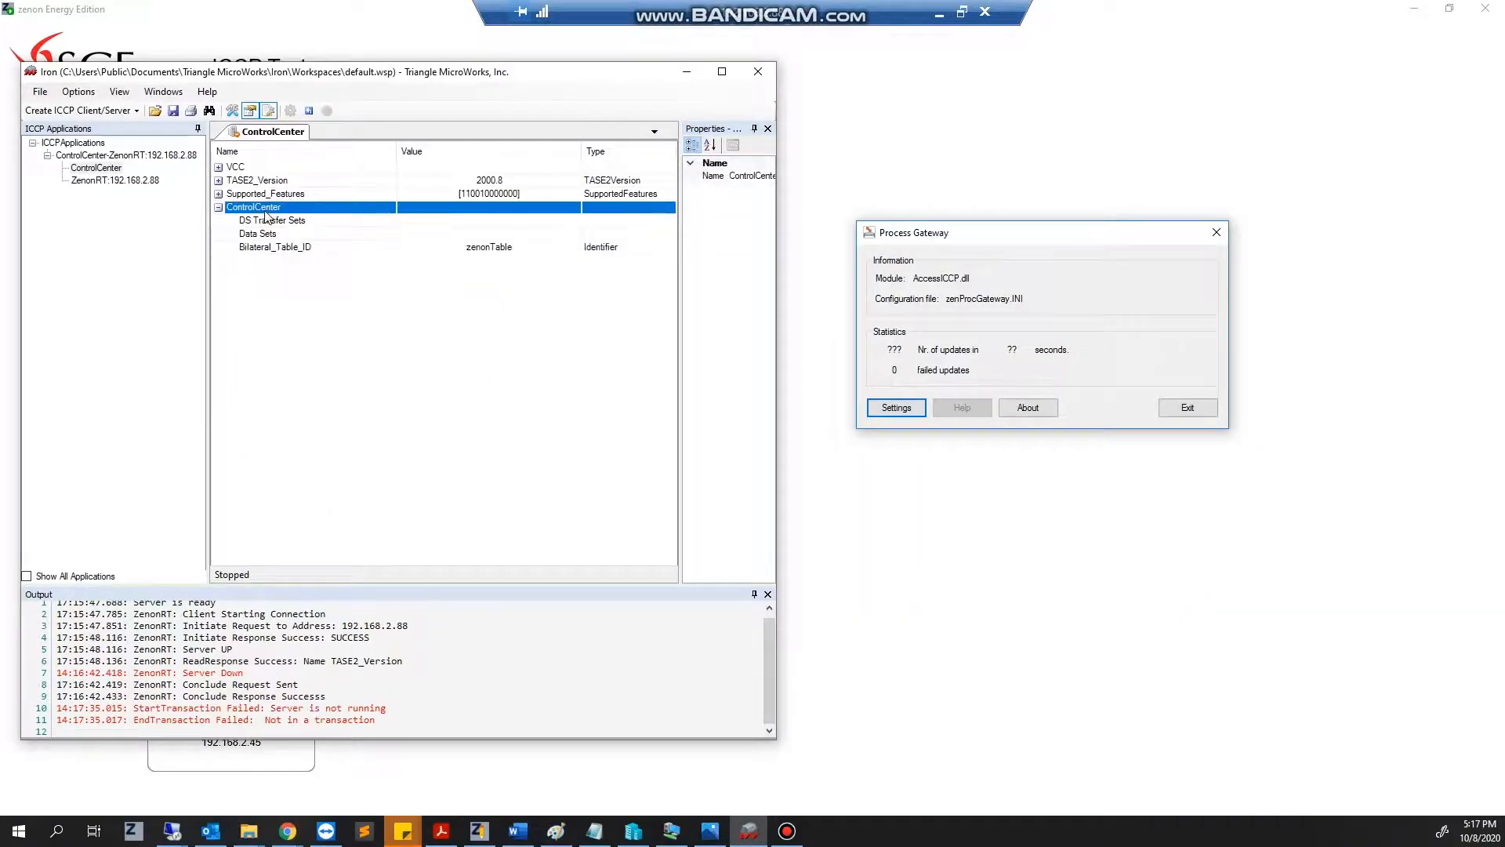
{"action": "right_click", "coordinate": [264, 210]}
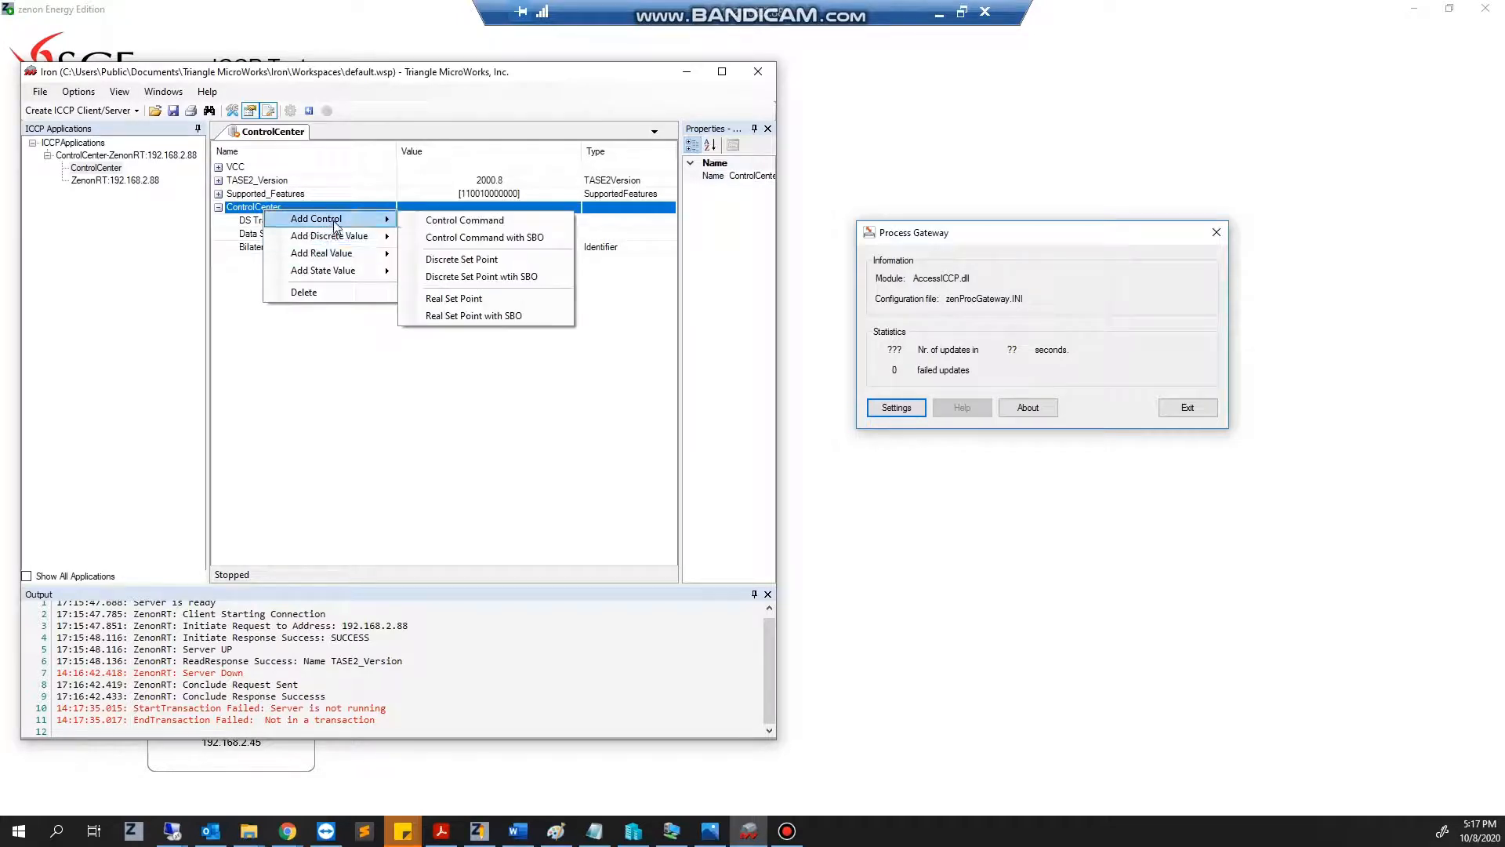
{"action": "mouse_move", "coordinate": [333, 270]}
{"action": "left_click", "coordinate": [436, 272]}
{"action": "left_click", "coordinate": [269, 261]}
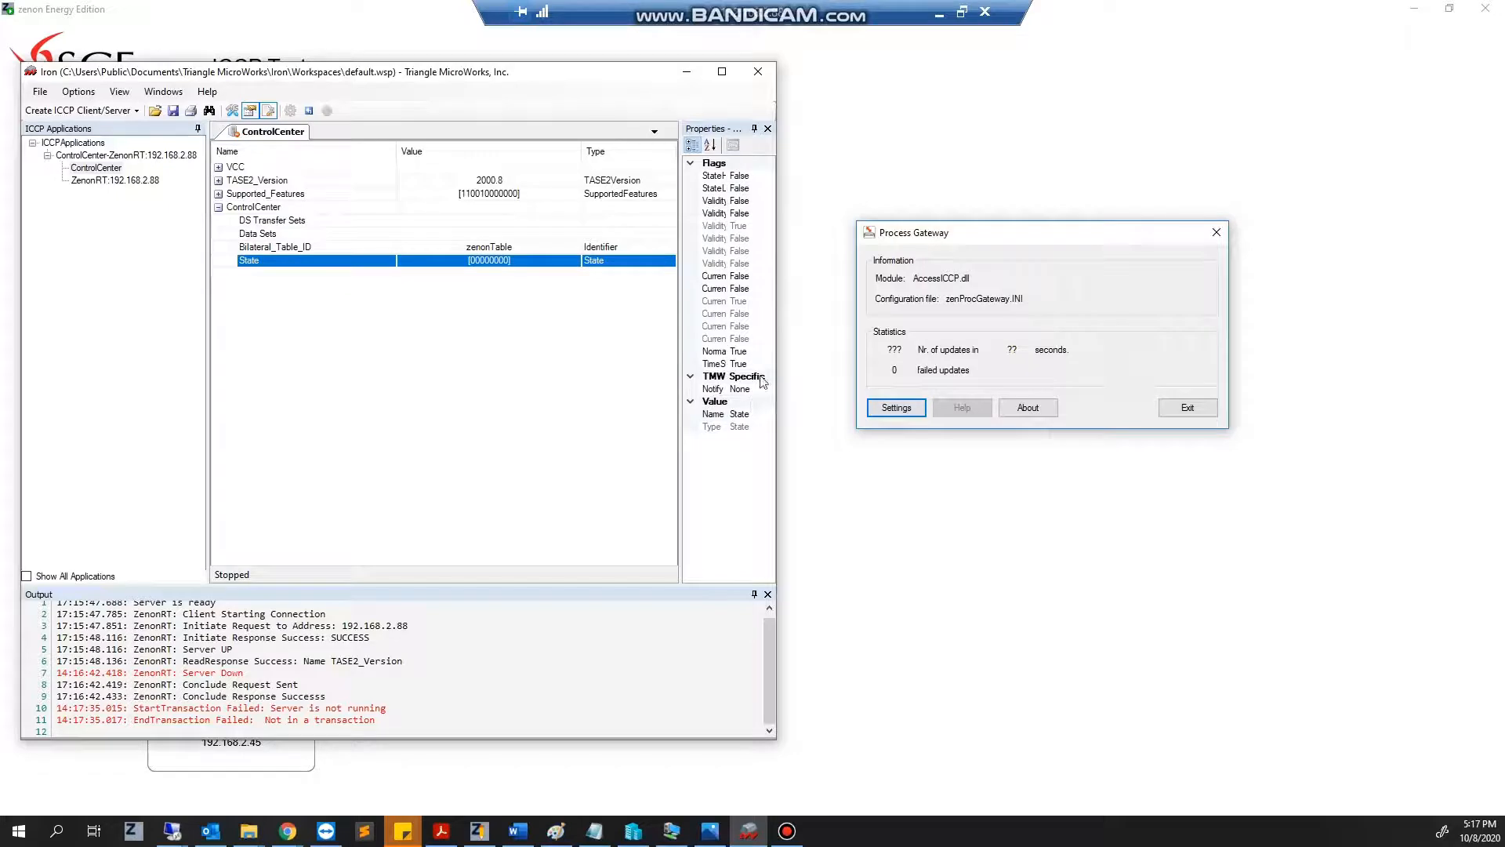
{"action": "left_click_drag", "start_coordinate": [777, 342], "coordinate": [859, 343]}
{"action": "left_click", "coordinate": [816, 414]}
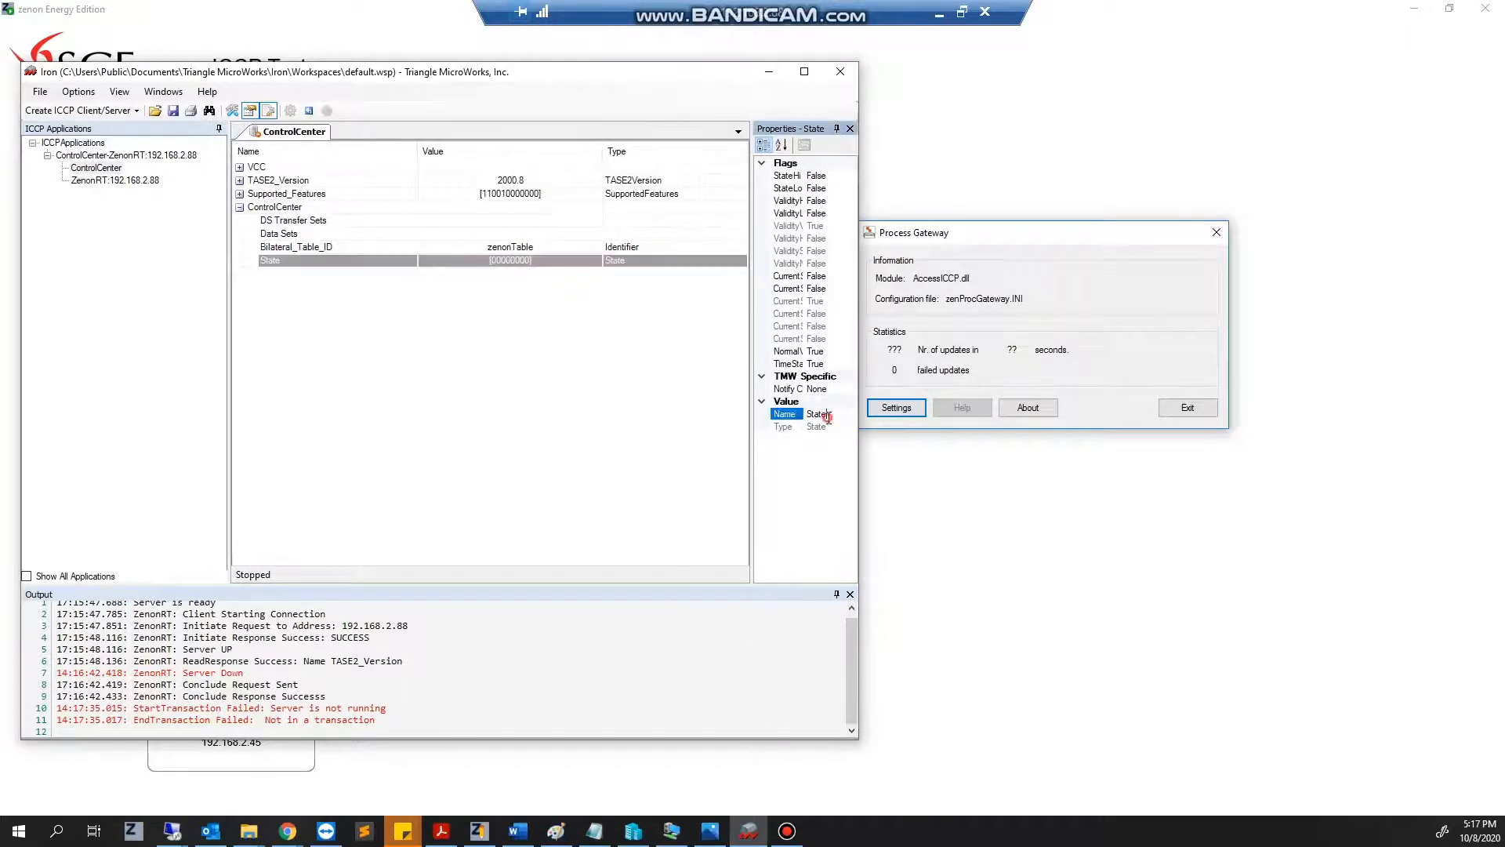
{"action": "key", "text": "BackSpace"}
Add a domain to the ZenonRT:192.168.2.88 client and name it zenonRT.
{"action": "left_click", "coordinate": [130, 181]}
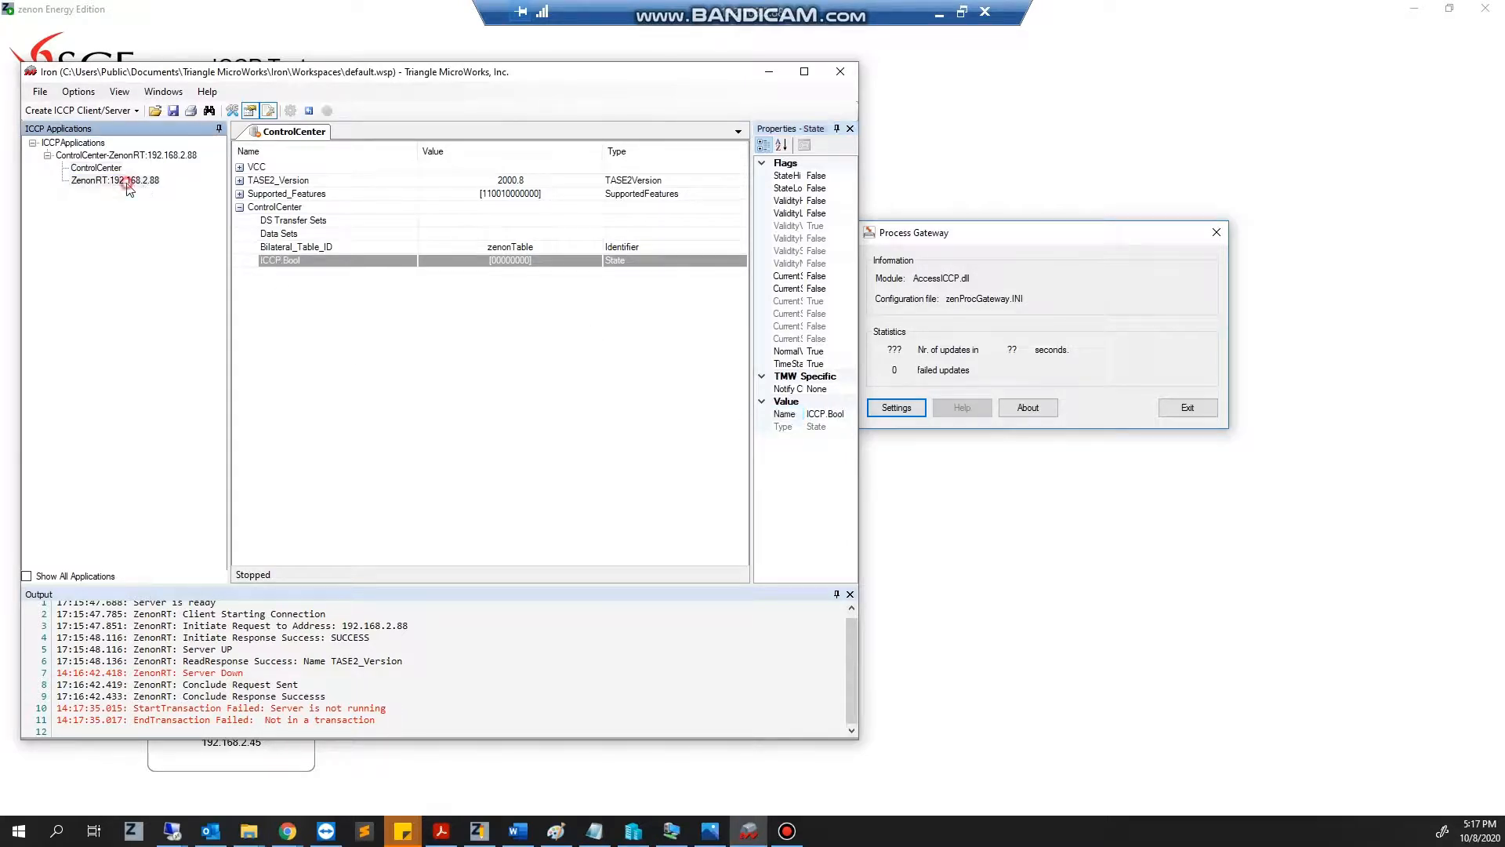
{"action": "right_click", "coordinate": [250, 206]}
{"action": "left_click", "coordinate": [294, 220]}
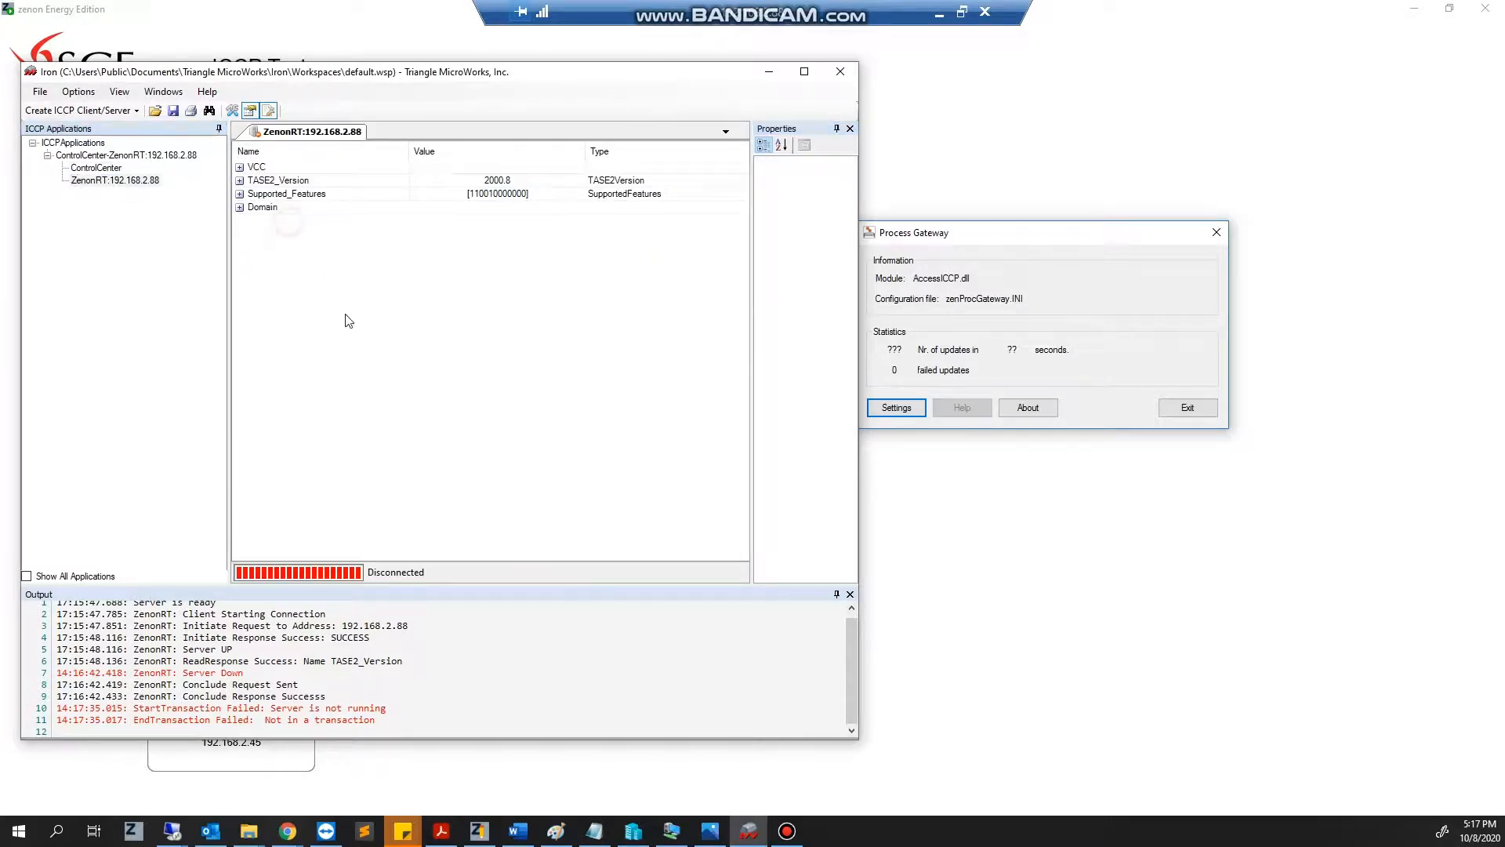
{"action": "left_click", "coordinate": [299, 209]}
{"action": "double_click", "coordinate": [299, 209]}
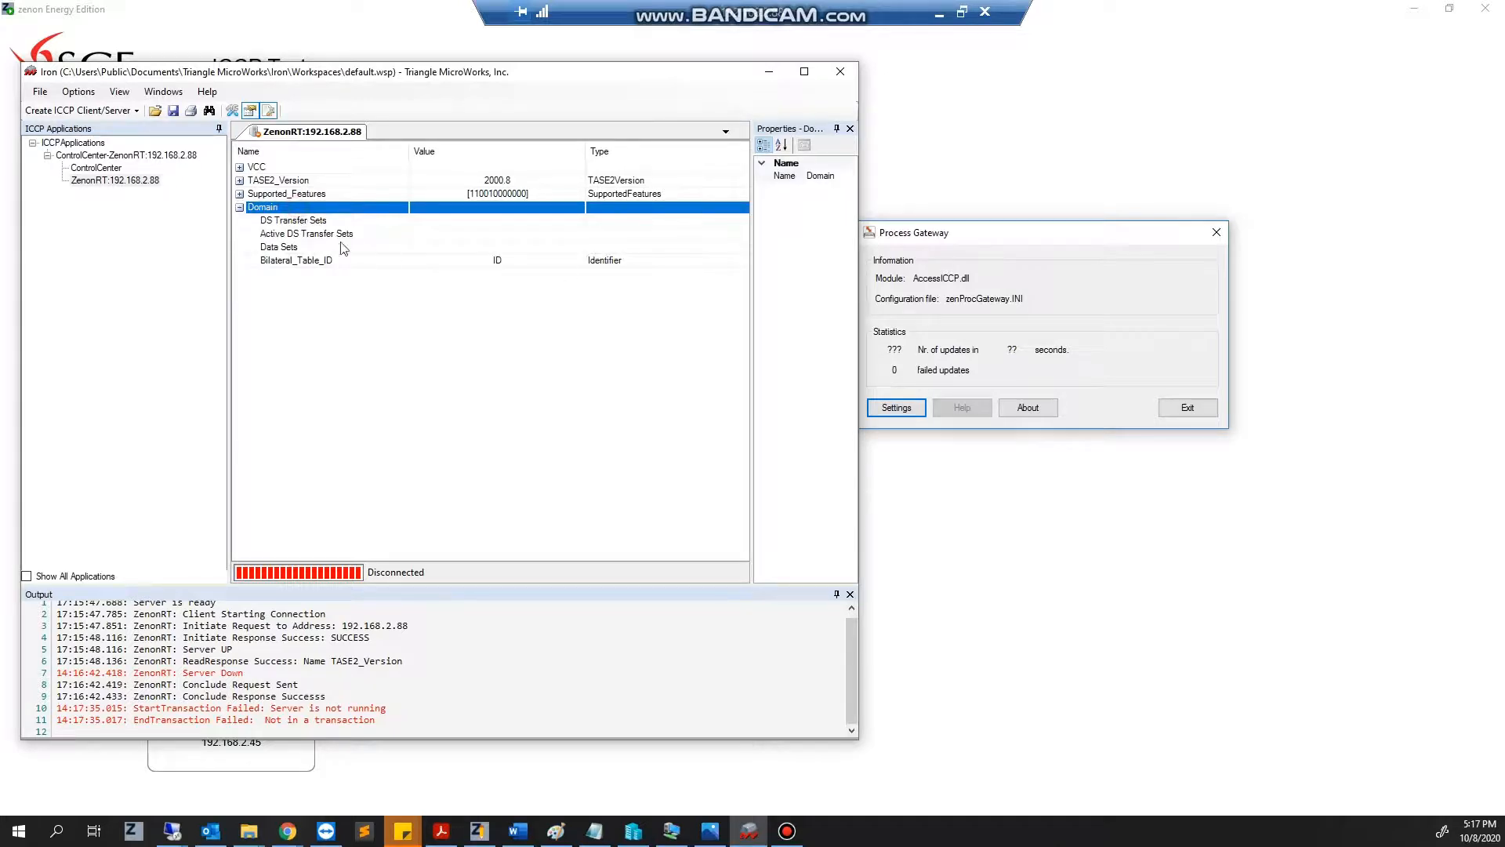
{"action": "left_click", "coordinate": [842, 177]}
{"action": "left_click_drag", "start_coordinate": [843, 178], "coordinate": [724, 174]}
{"action": "type", "text": "RT"}
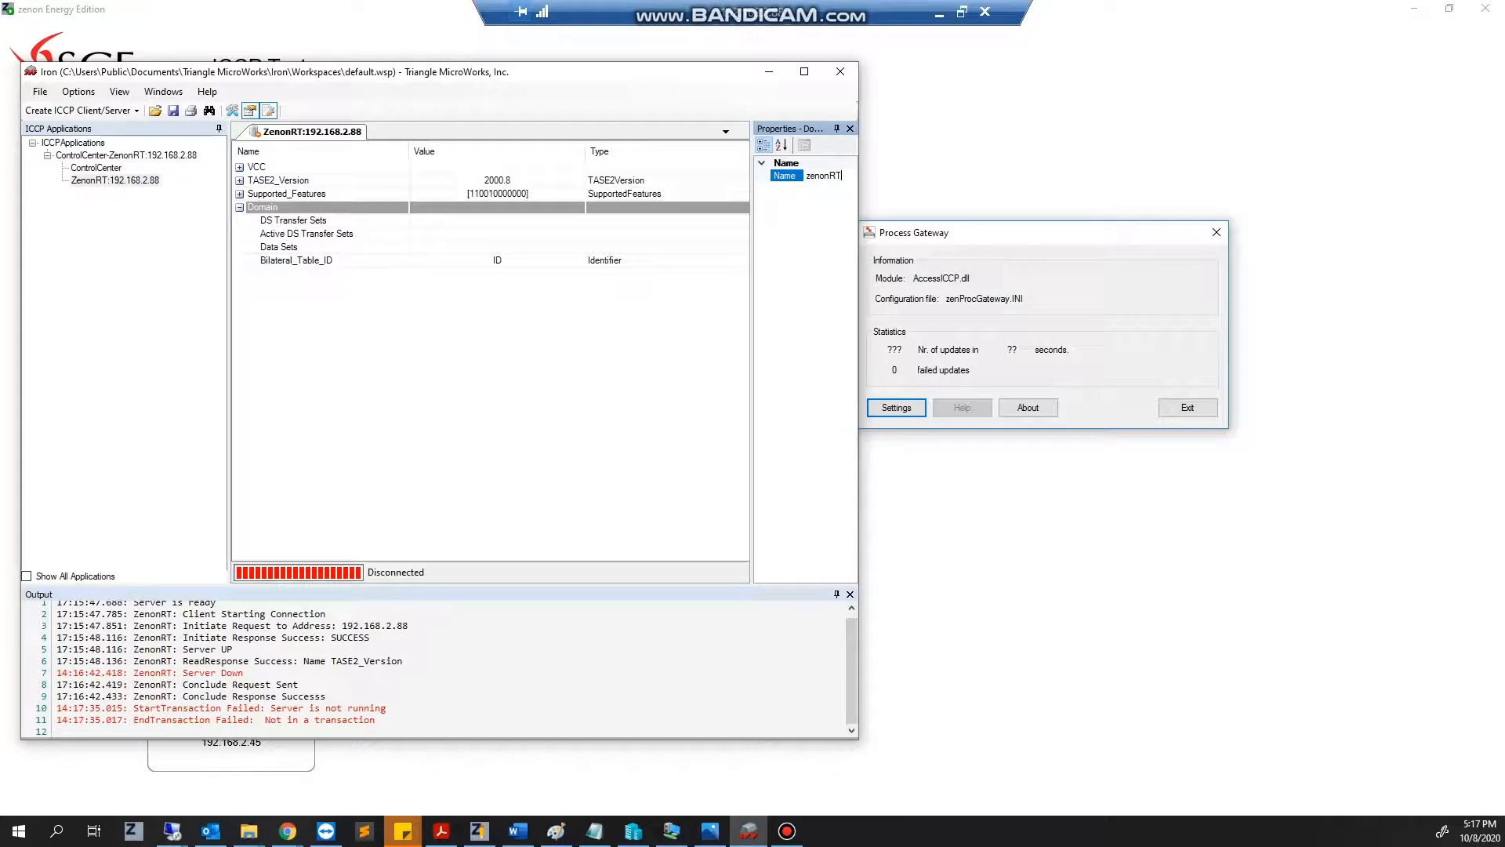
Set the zenonRT domain's Bilateral_Table_ID to zenonTable.
{"action": "left_click", "coordinate": [326, 265]}
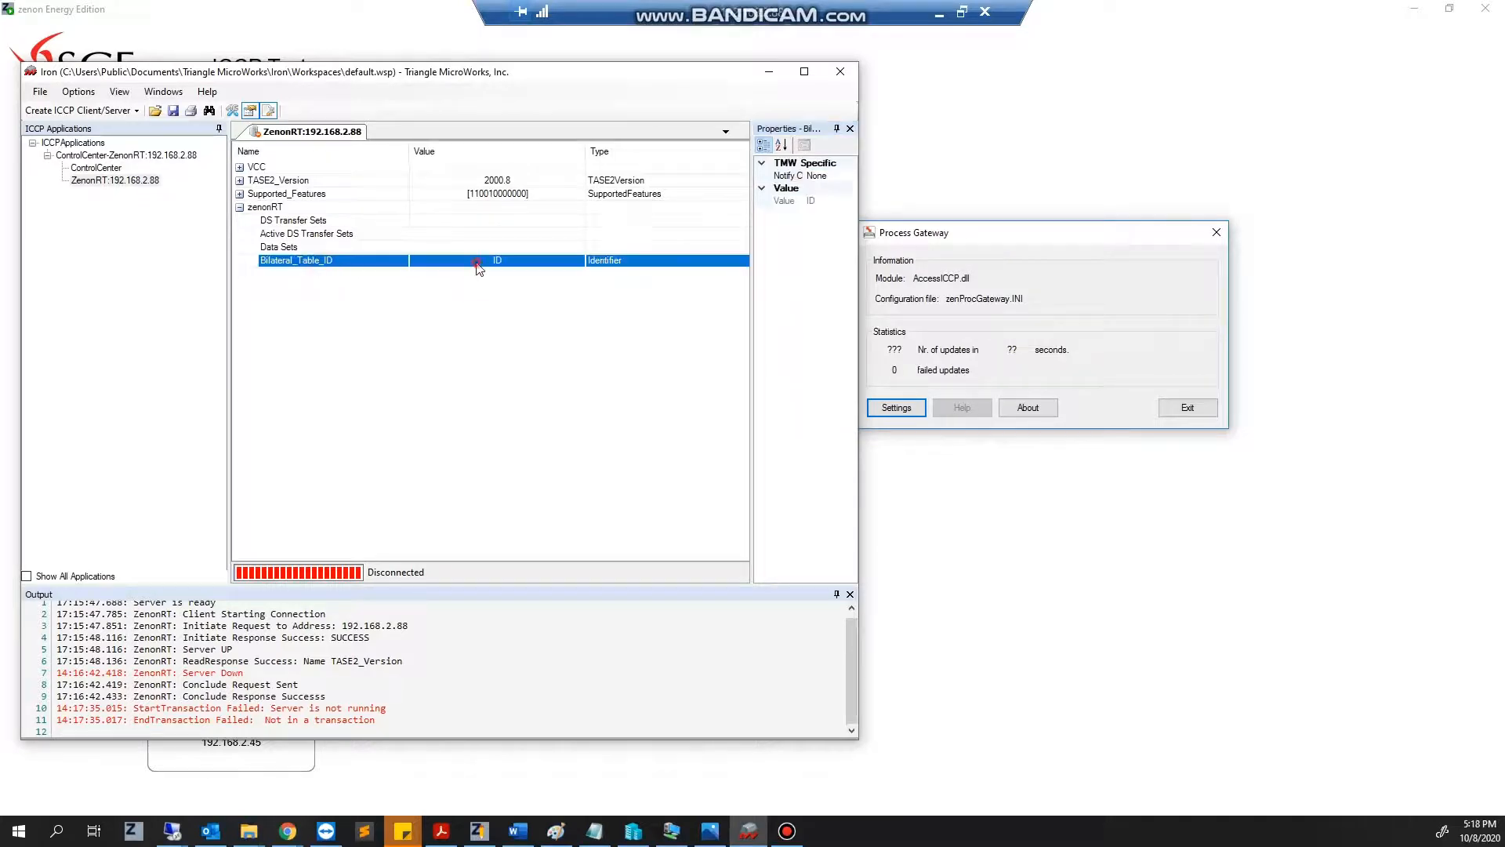
{"action": "left_click", "coordinate": [478, 262]}
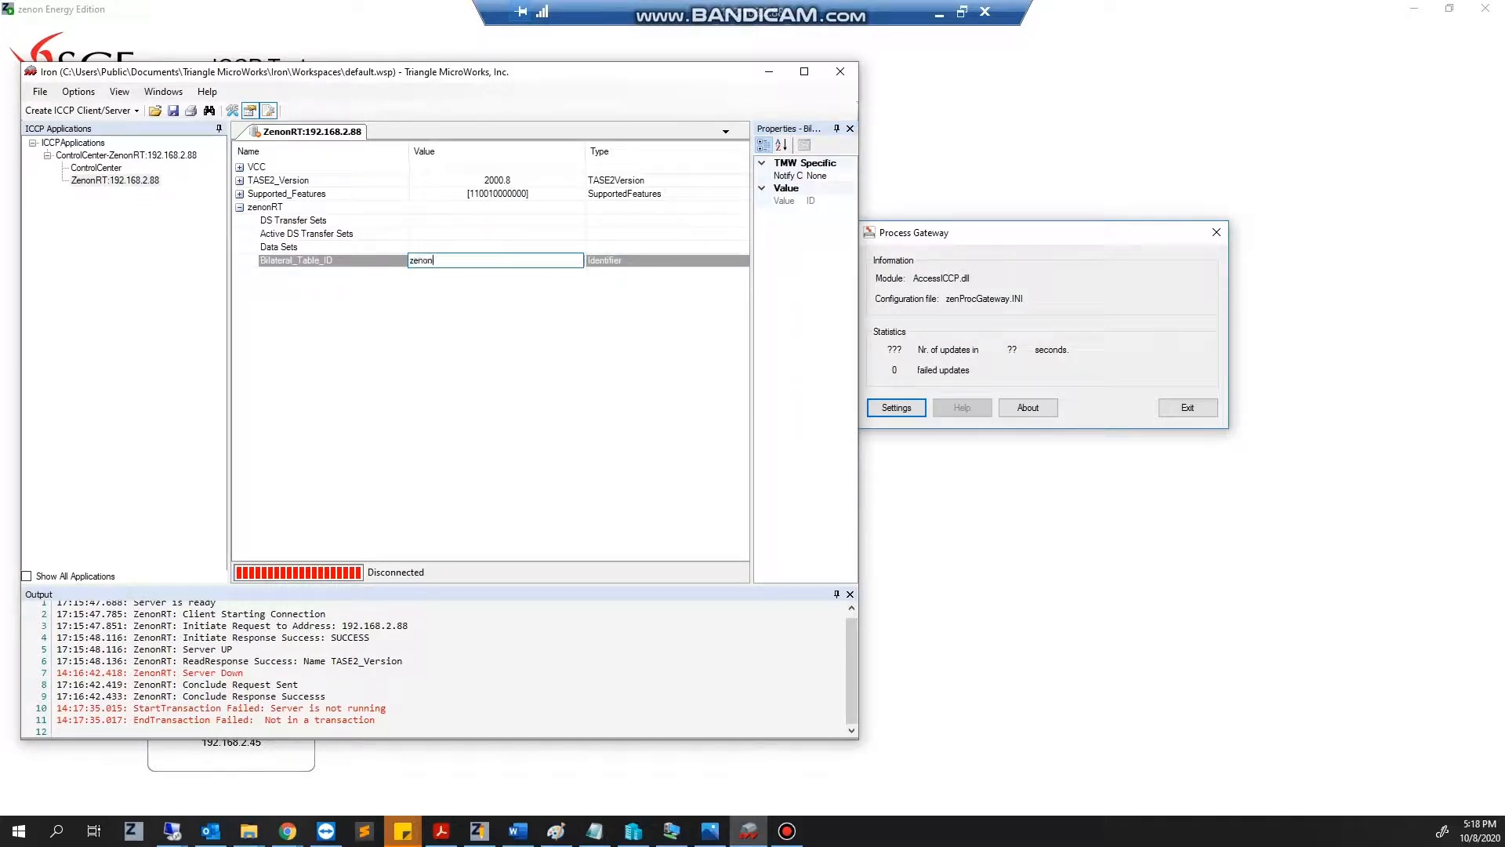
{"action": "key", "text": "Return"}
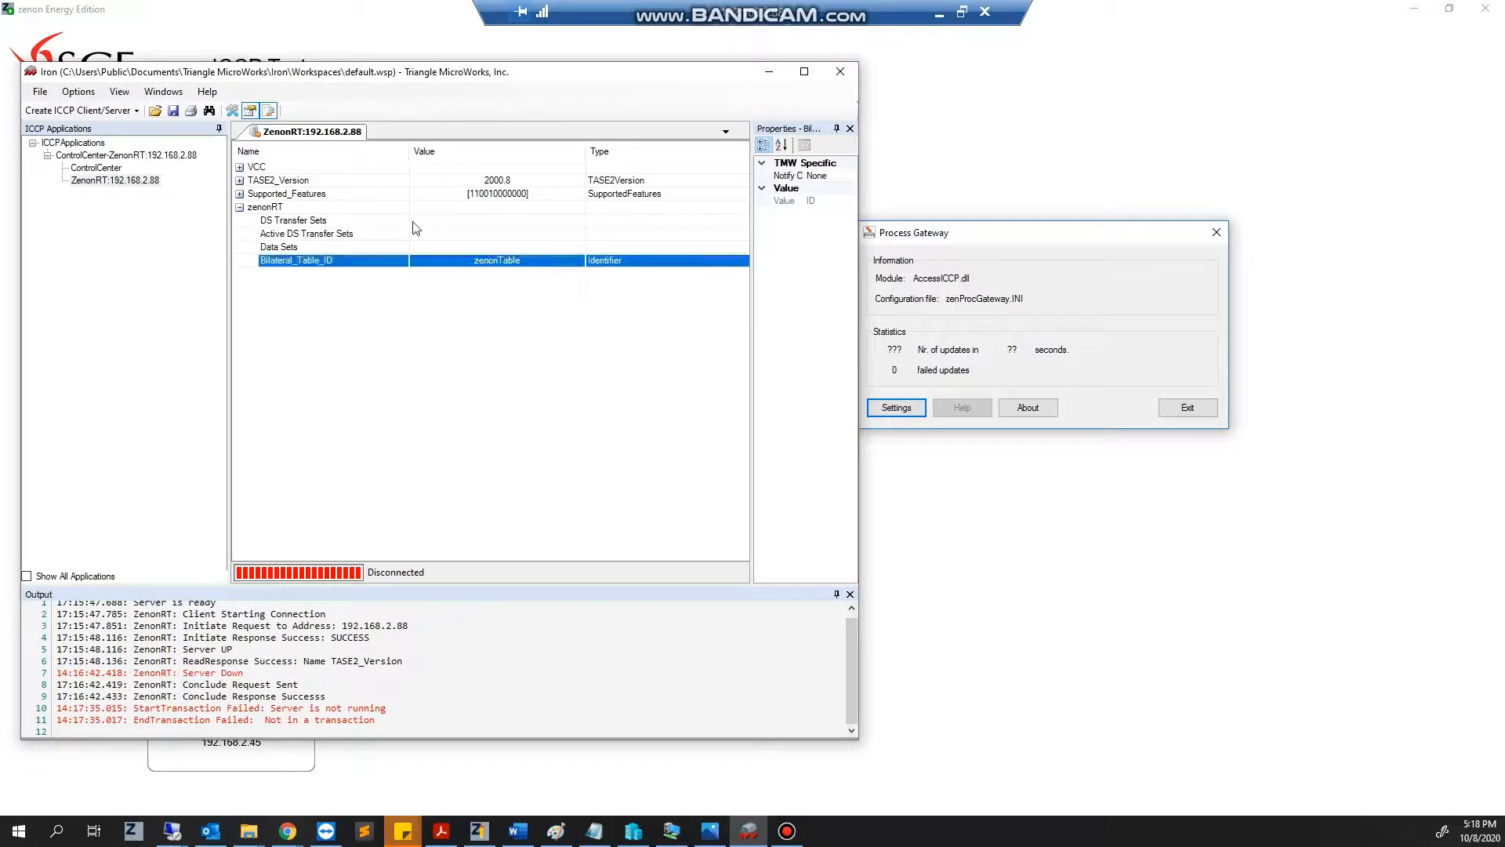
Add a Real value of type Real and a State value of type State to the zenonRT domain.
{"action": "right_click", "coordinate": [281, 209]}
{"action": "mouse_move", "coordinate": [284, 213]}
{"action": "mouse_move", "coordinate": [339, 250]}
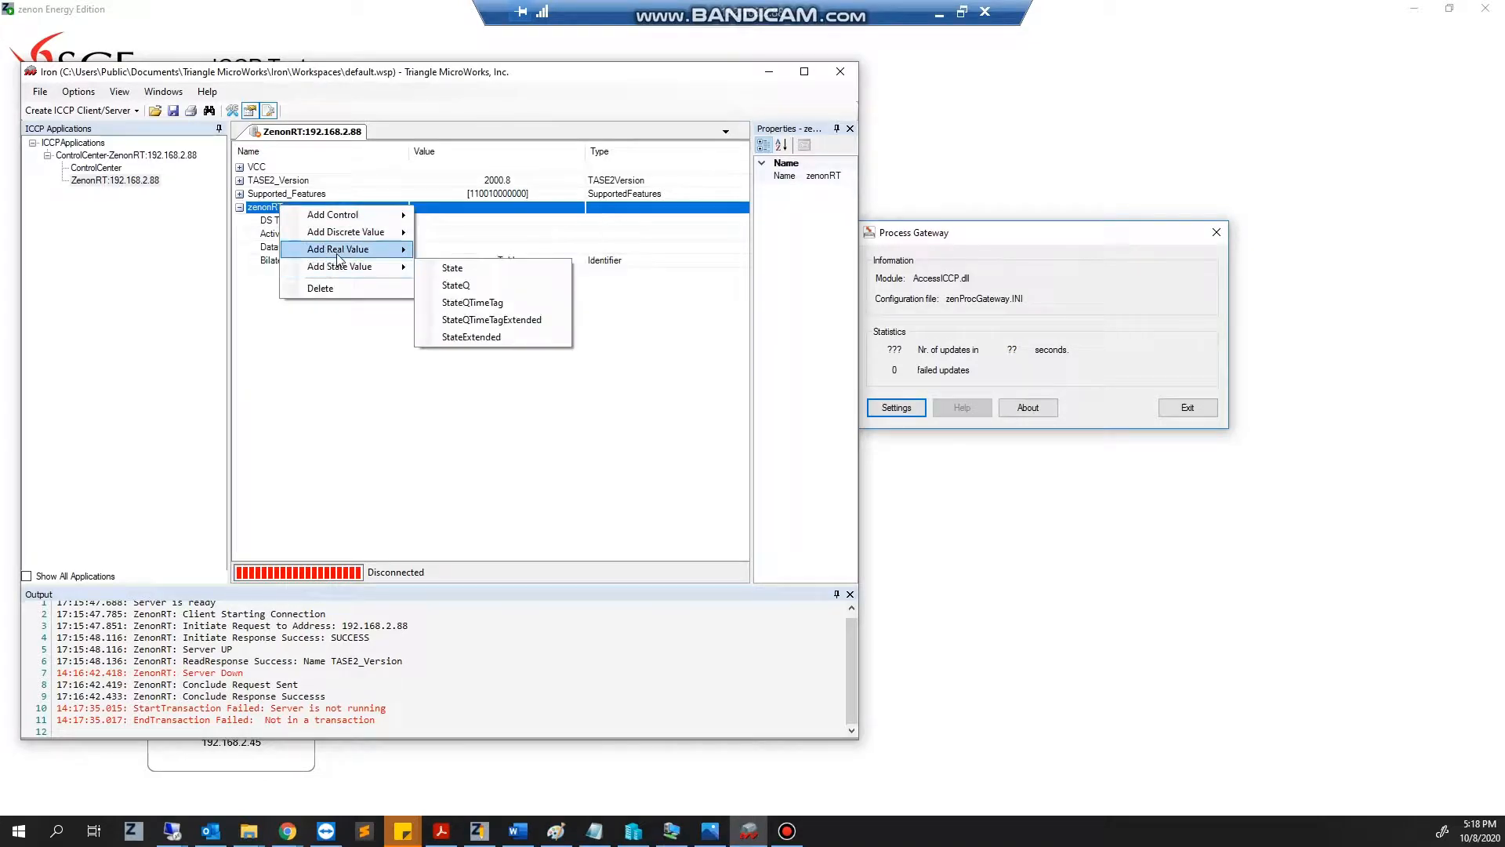
{"action": "left_click", "coordinate": [444, 252]}
{"action": "right_click", "coordinate": [301, 209]}
{"action": "mouse_move", "coordinate": [364, 268]}
{"action": "left_click", "coordinate": [469, 269]}
Rename the zenonRT domain's Real value as ICCP.Real and its State value as ICCP.Bool.
{"action": "left_click", "coordinate": [318, 274]}
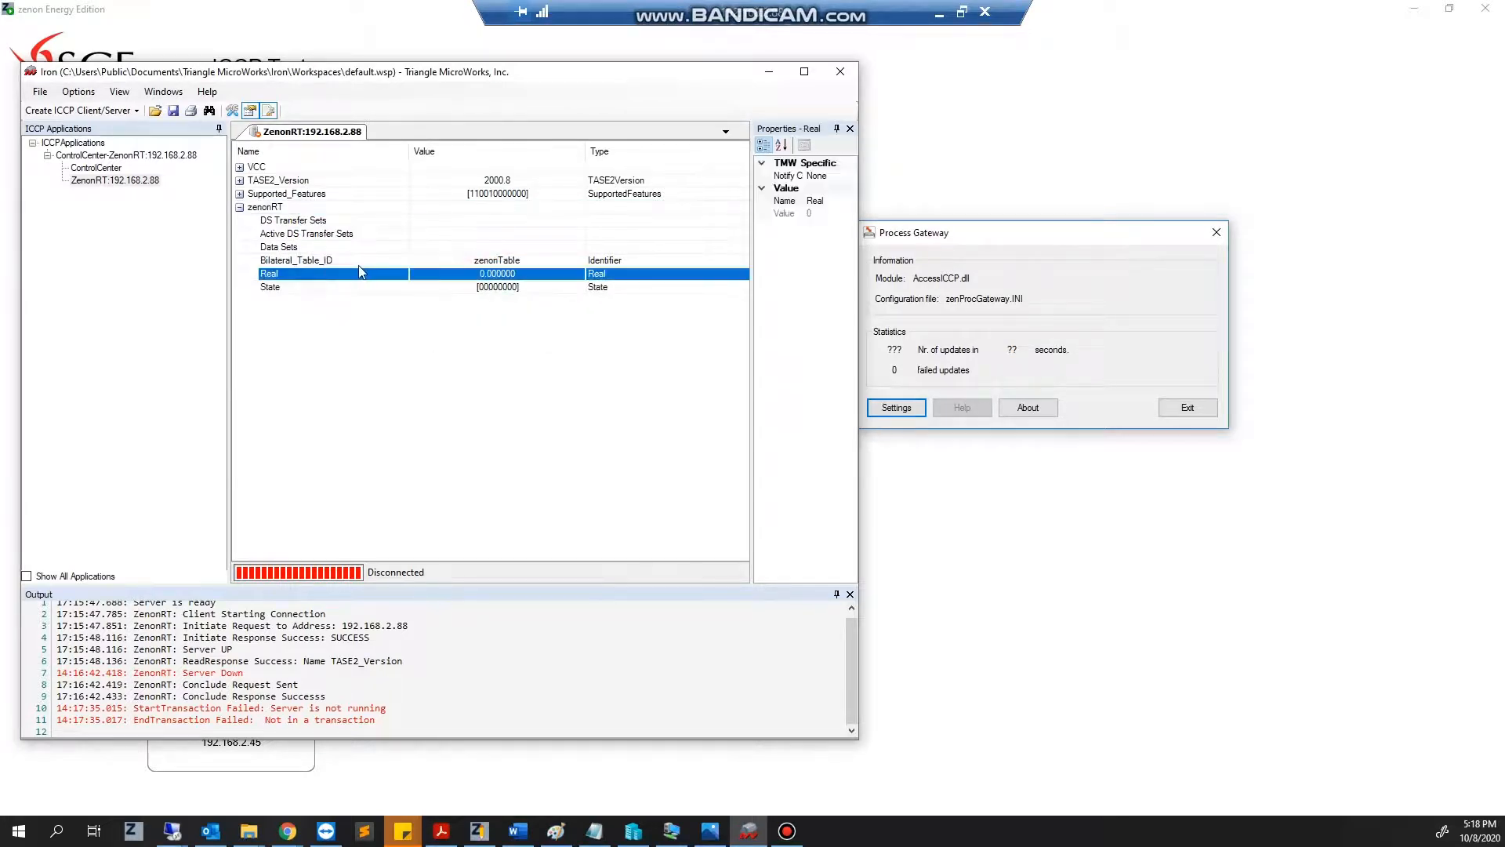
{"action": "left_click", "coordinate": [815, 201]}
{"action": "key", "text": "BackSpace"}
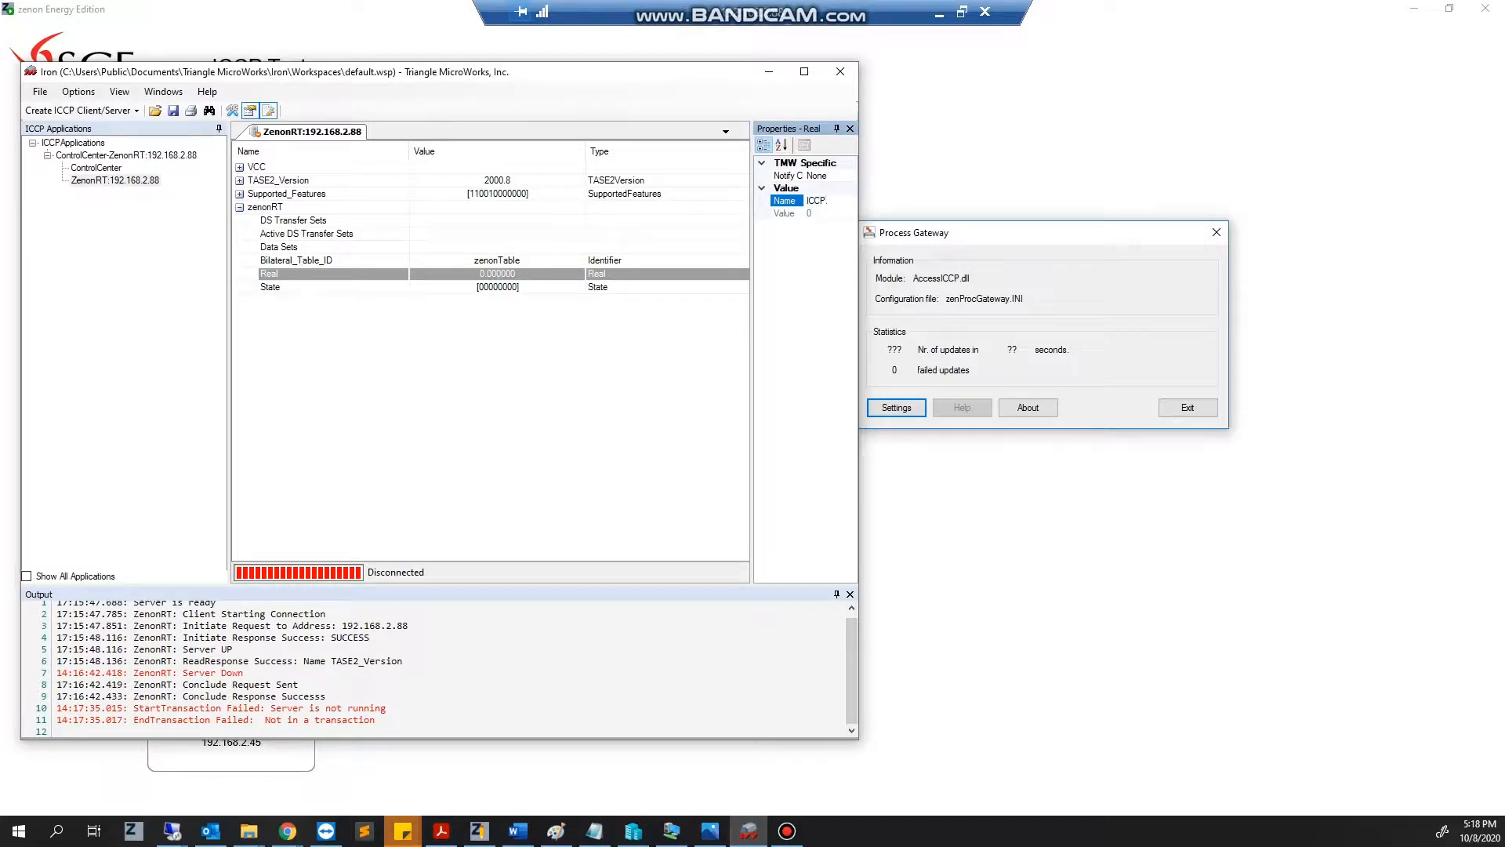
{"action": "key", "text": "Return"}
{"action": "left_click", "coordinate": [286, 290]}
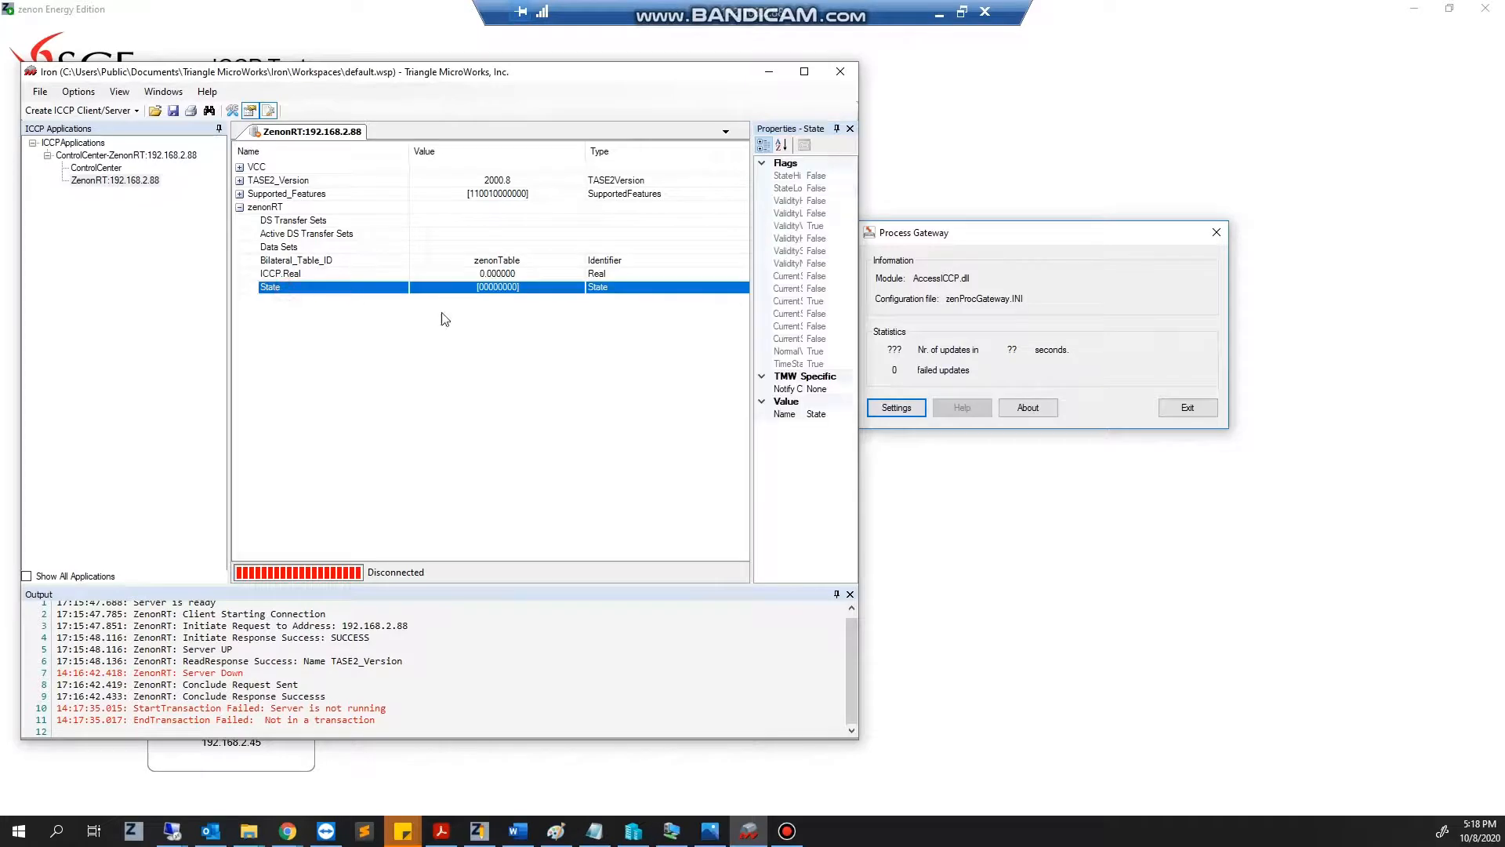
{"action": "left_click", "coordinate": [836, 389]}
{"action": "left_click", "coordinate": [819, 413]}
{"action": "key", "text": "BackSpace"}
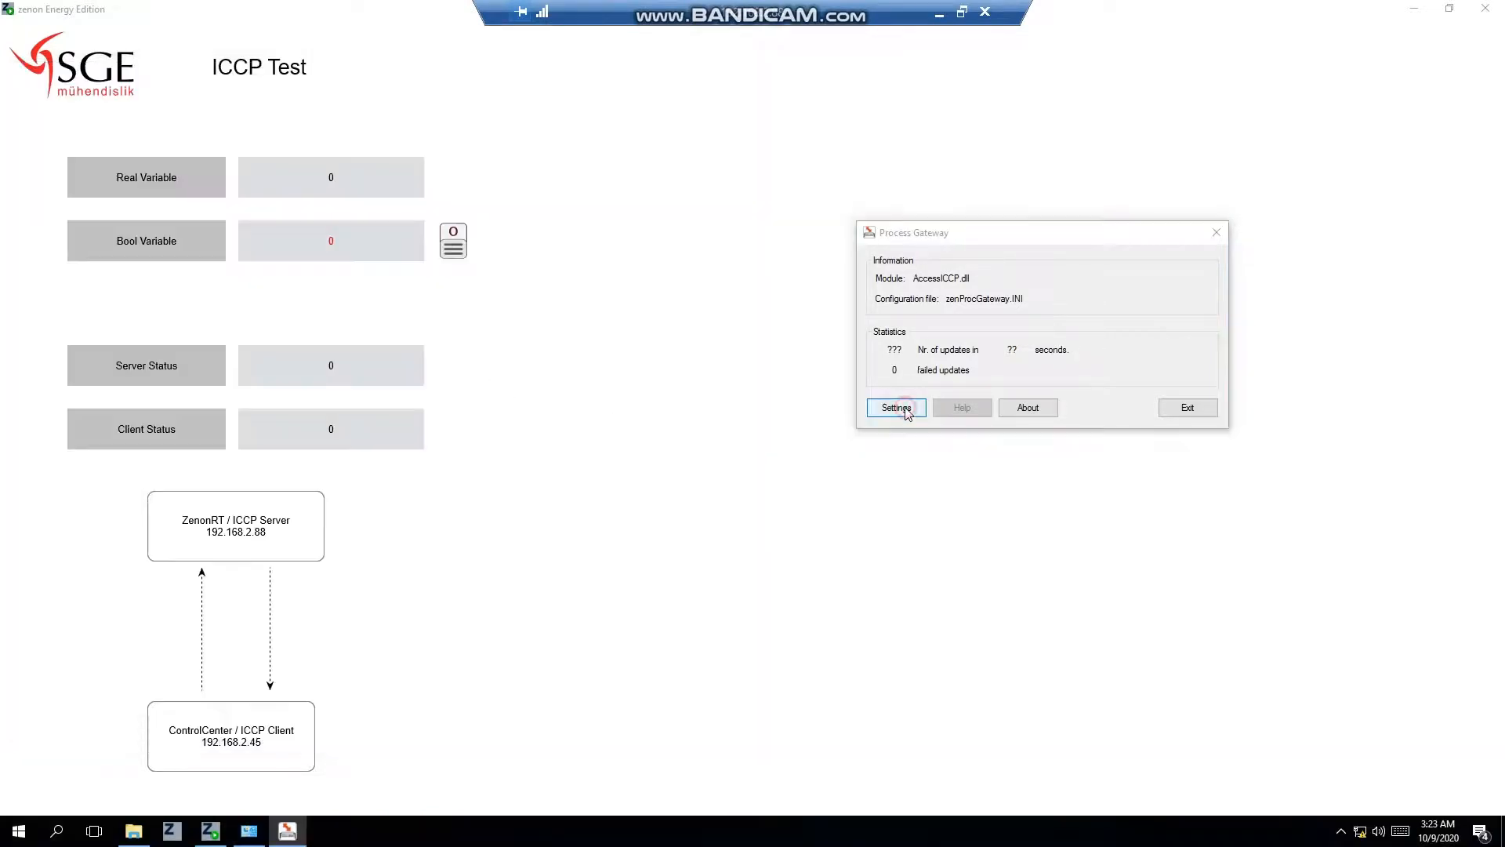
Switch to the Process Gateway and check the names and data types of its ICCP server variables in the settings.
{"action": "left_click", "coordinate": [902, 408]}
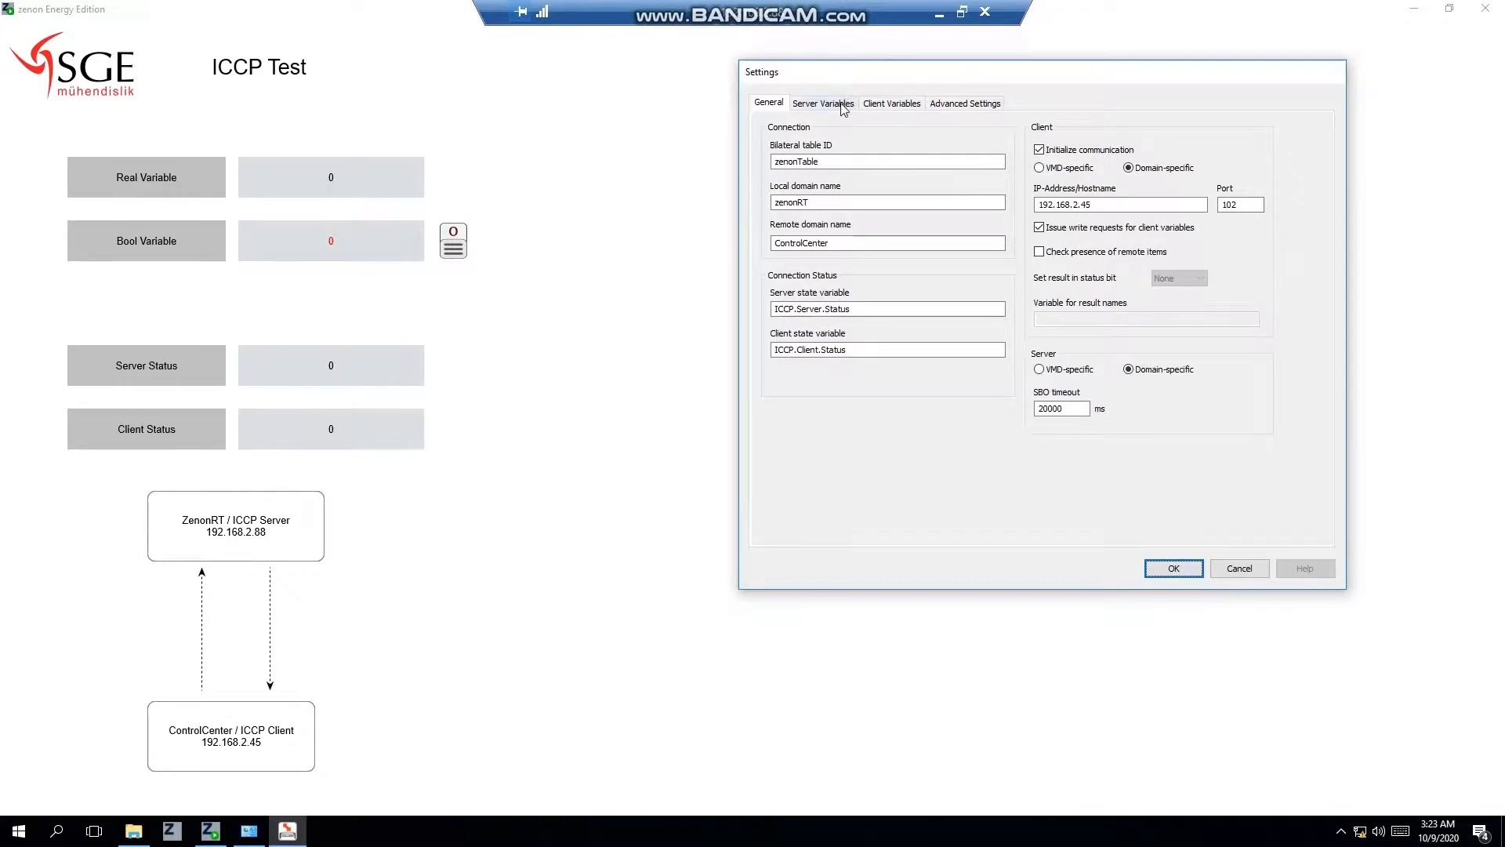
{"action": "left_click", "coordinate": [823, 104]}
{"action": "left_click", "coordinate": [1148, 167]}
{"action": "left_click", "coordinate": [1159, 178]}
{"action": "left_click", "coordinate": [1148, 166]}
{"action": "left_click", "coordinate": [1152, 180]}
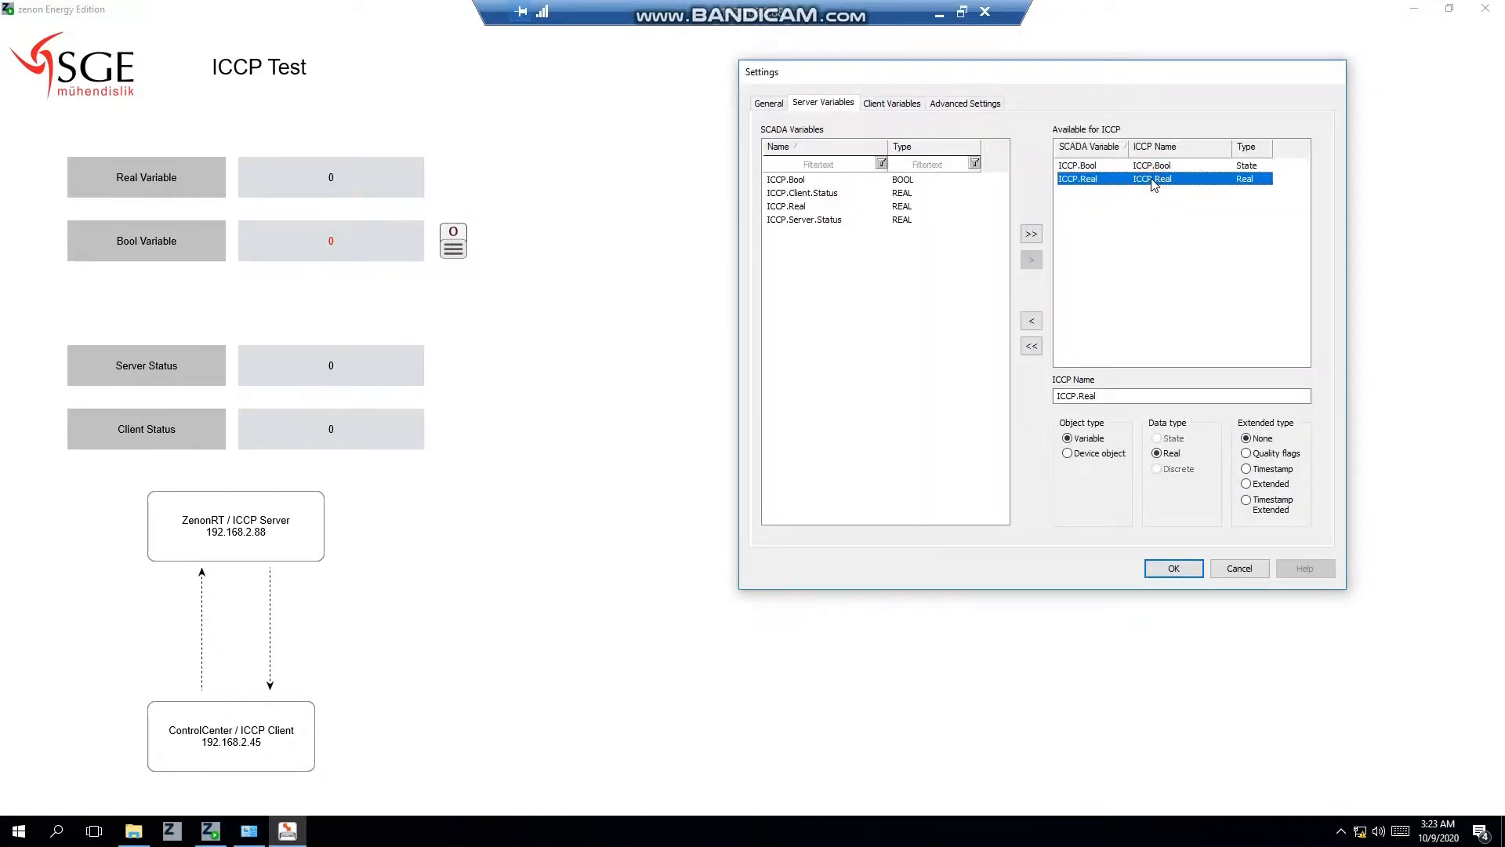
{"action": "left_click", "coordinate": [1174, 568]}
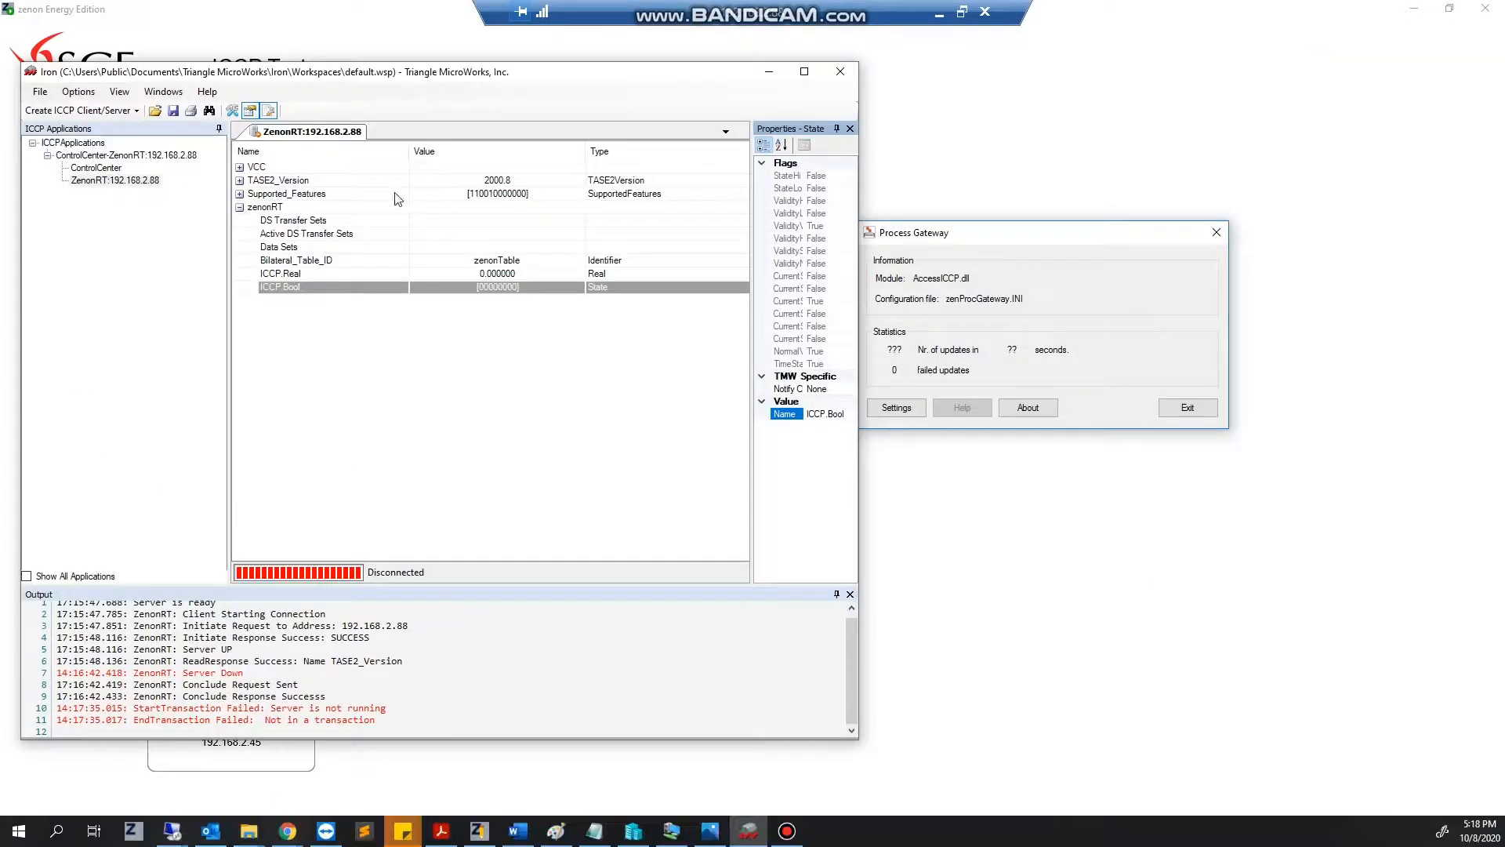
Move the Iron window clear of the runtime values, start the ControlCenter server and check the ZenonRT client's connection.
{"action": "left_click_drag", "start_coordinate": [373, 82], "coordinate": [862, 132]}
{"action": "left_click", "coordinate": [596, 214]}
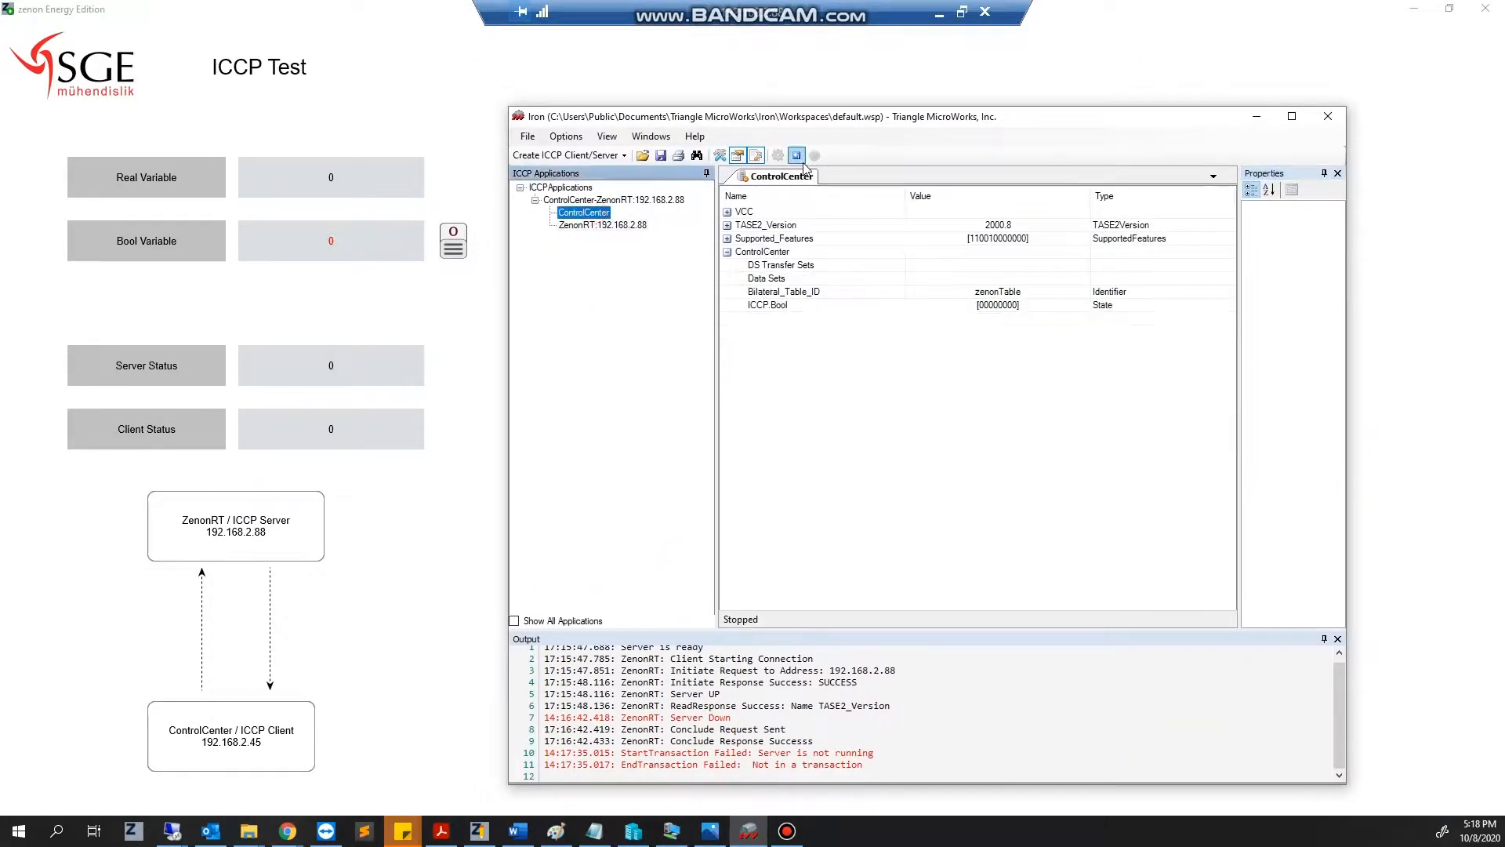
{"action": "left_click", "coordinate": [602, 227]}
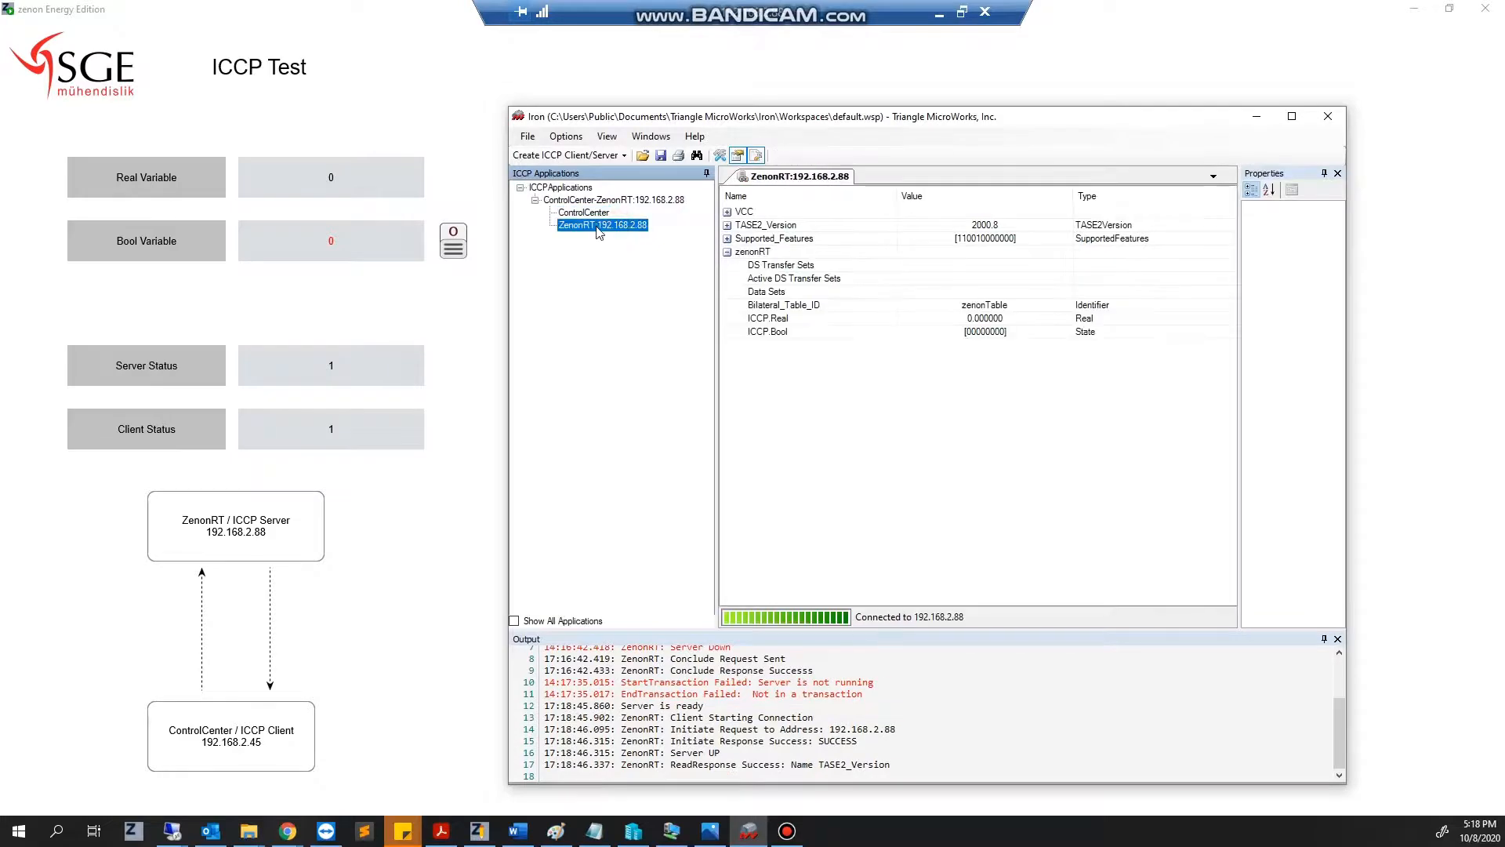
{"action": "right_click", "coordinate": [592, 228]}
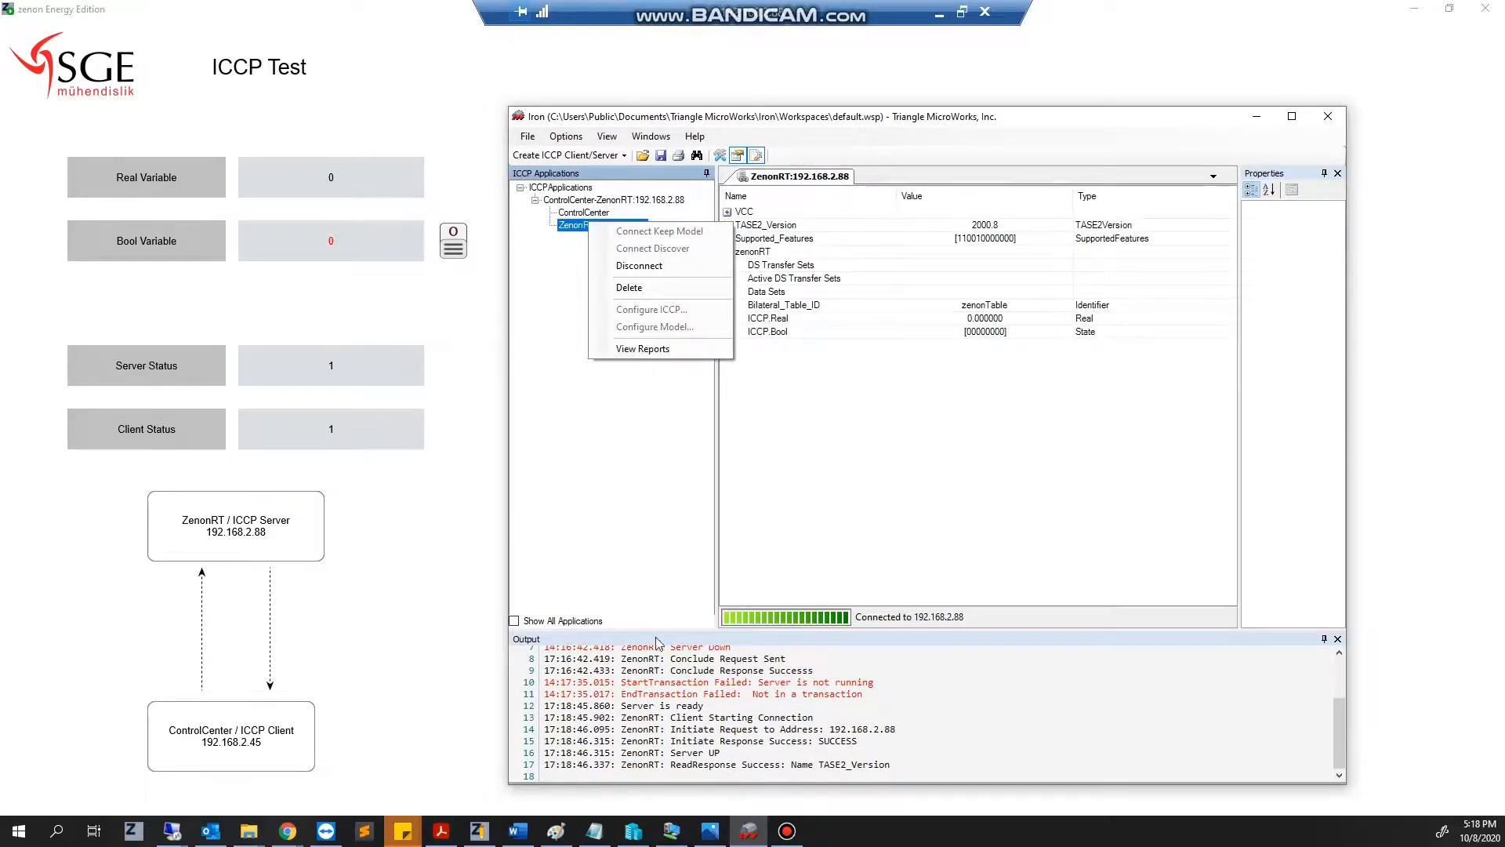
{"action": "left_click", "coordinate": [781, 541]}
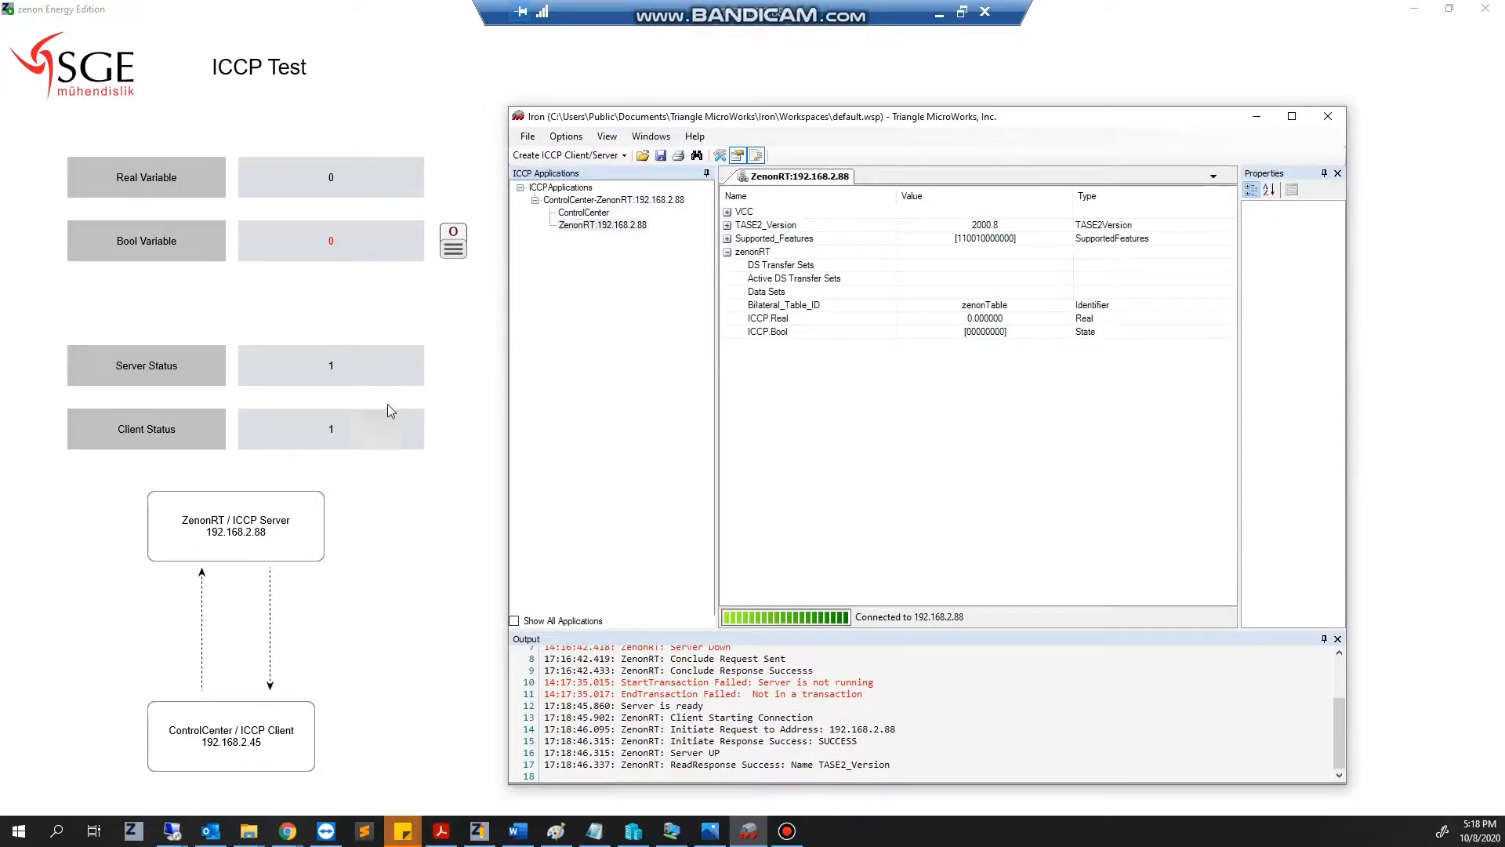
Start polling ICCP.Real and ICCP.Bool in the zenonRT domain every 5 seconds.
{"action": "right_click", "coordinate": [786, 322]}
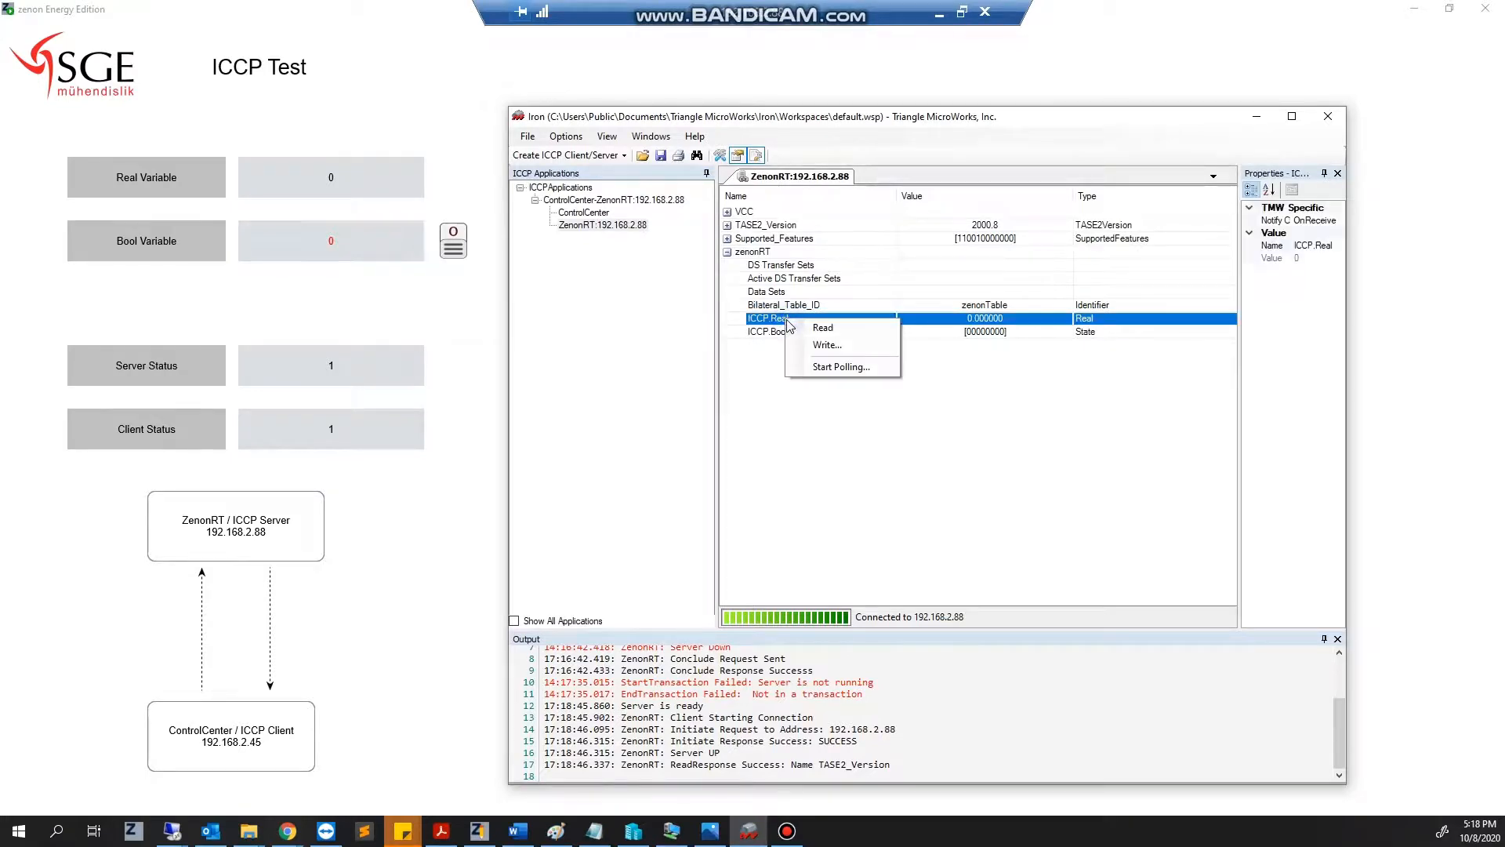
{"action": "left_click", "coordinate": [836, 372]}
{"action": "left_click", "coordinate": [886, 475]}
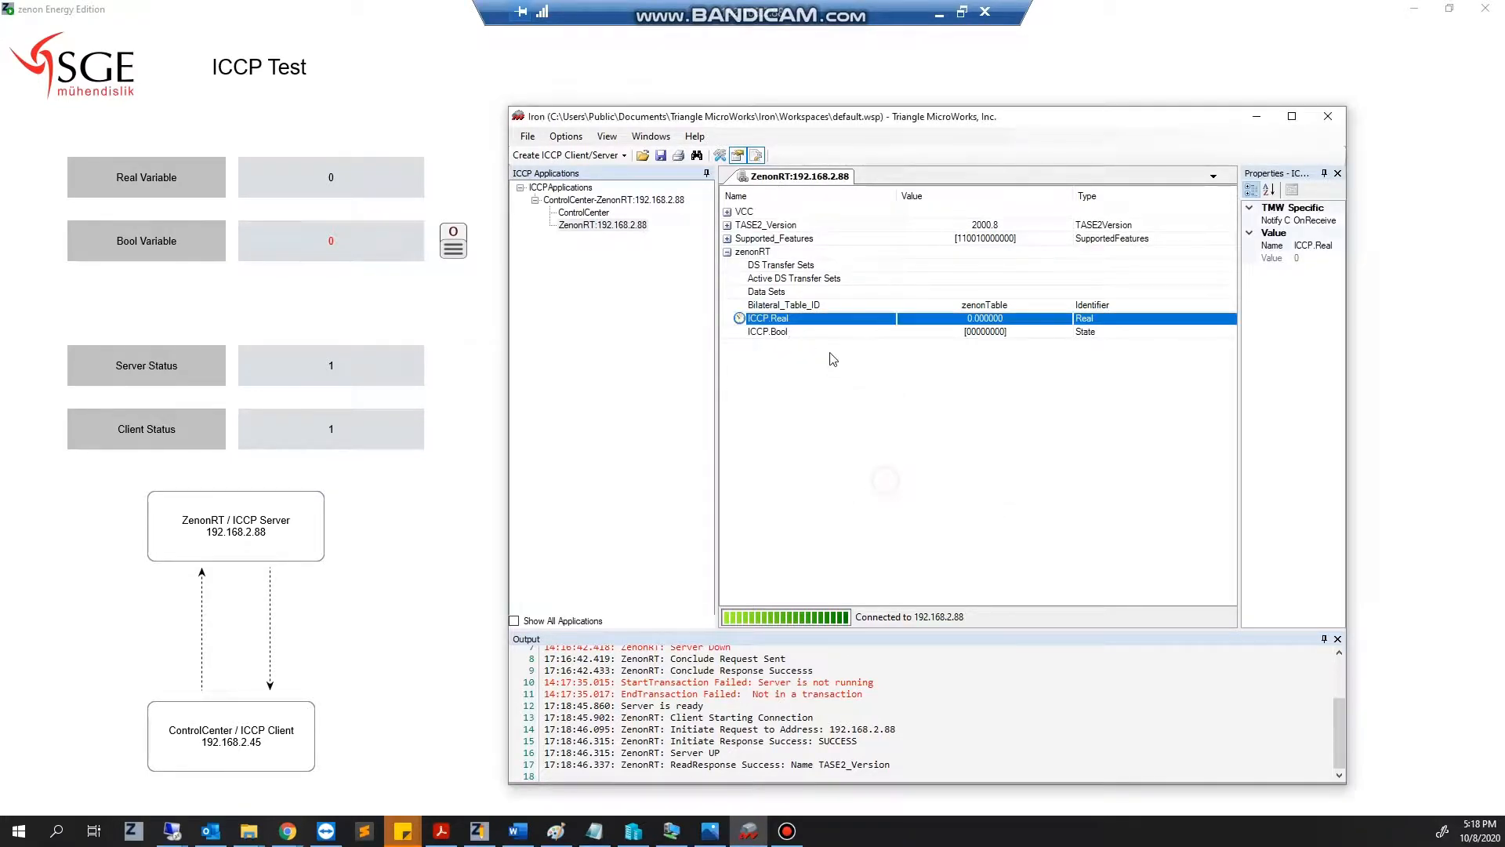
{"action": "right_click", "coordinate": [792, 334]}
{"action": "left_click", "coordinate": [825, 380]}
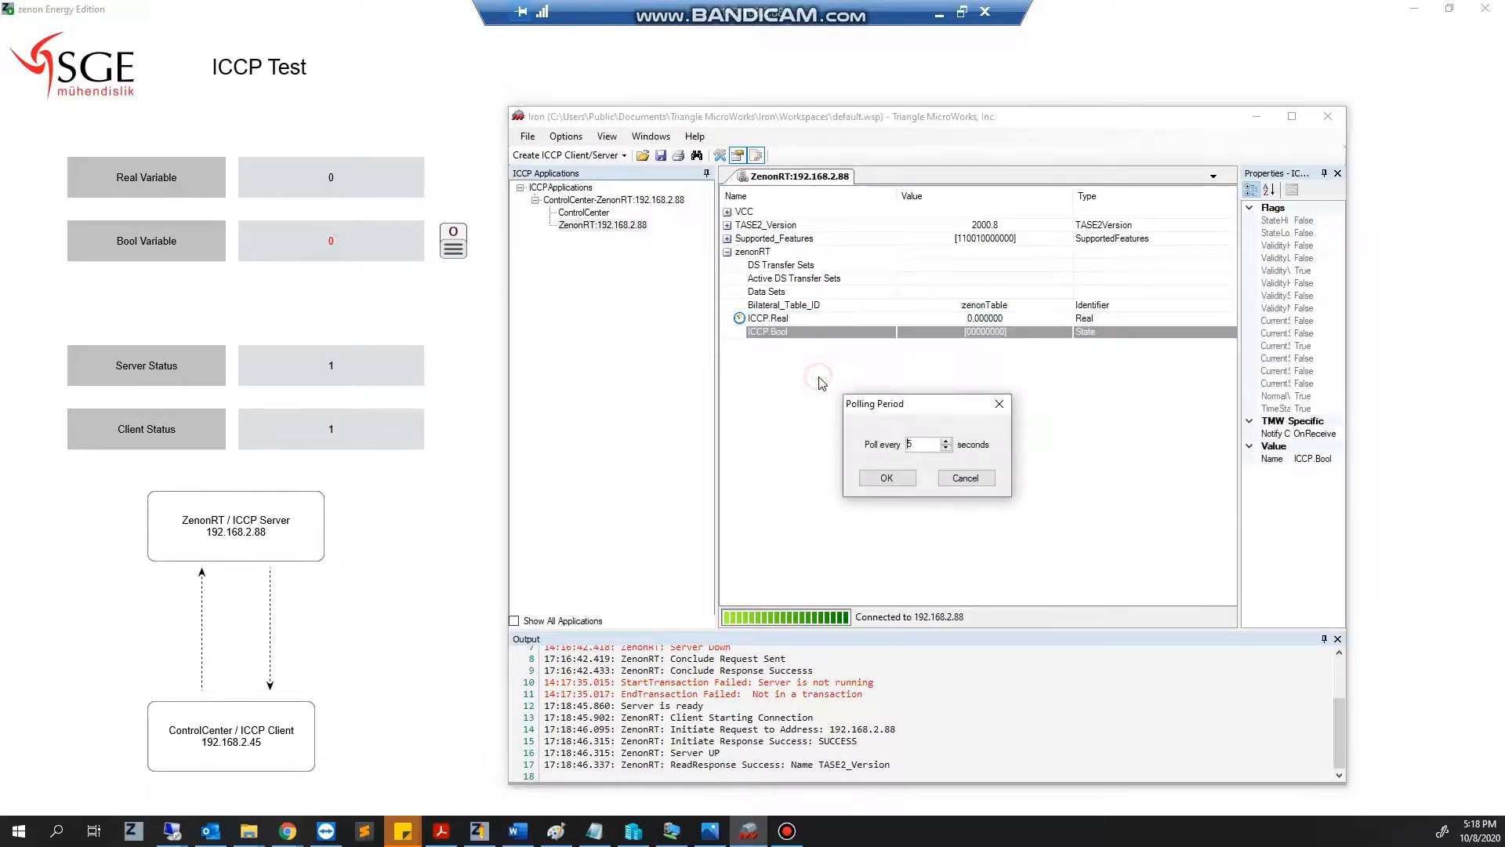
{"action": "left_click", "coordinate": [886, 478]}
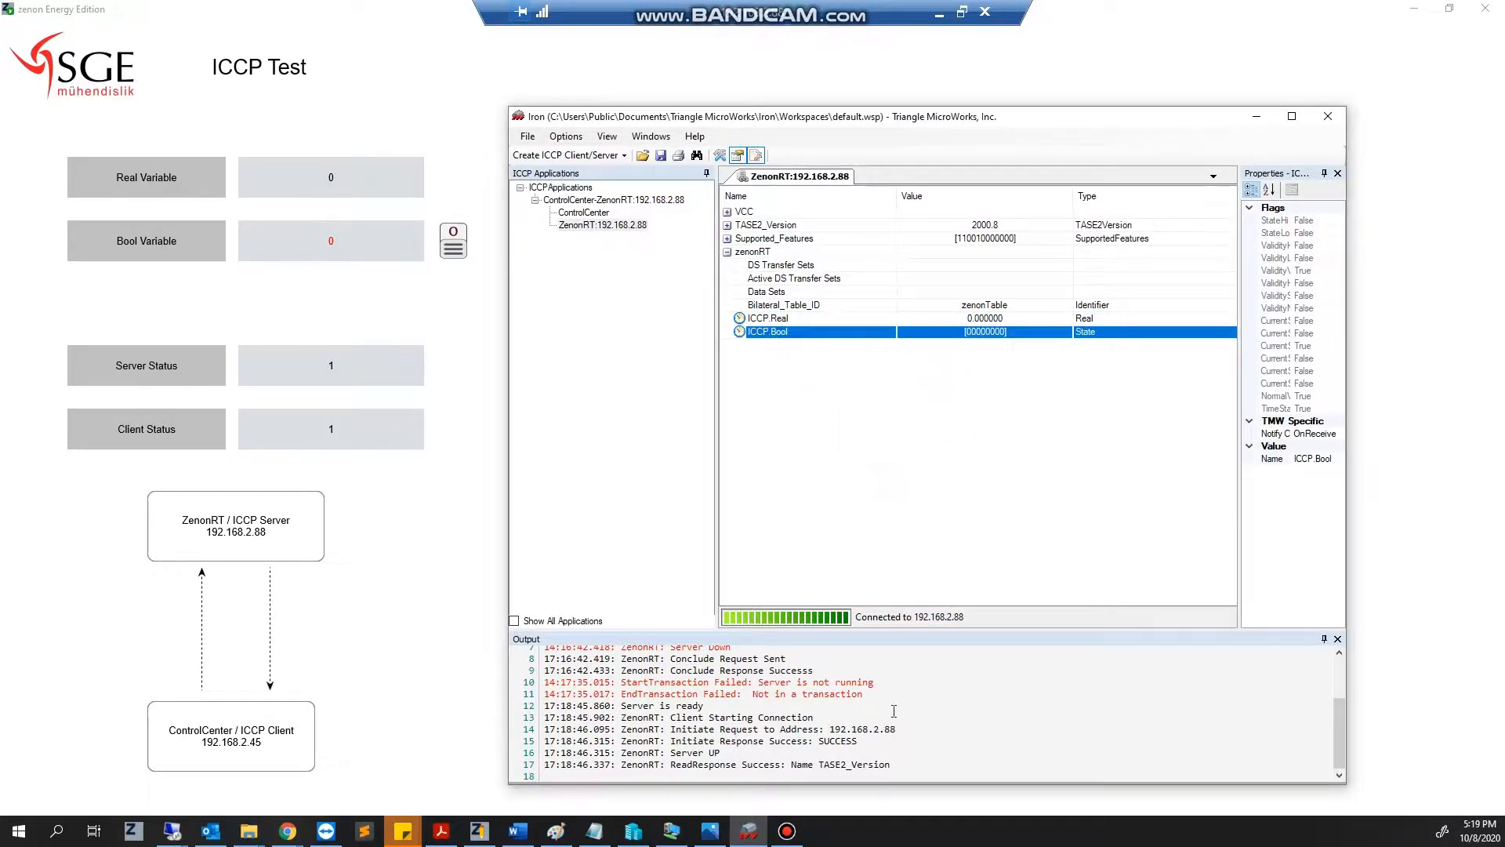
Examine the read responses in Iron's output, and switch on the runtime's Bool Variable to compare it with the polled ICCP.Bool.
{"action": "left_click", "coordinate": [653, 694]}
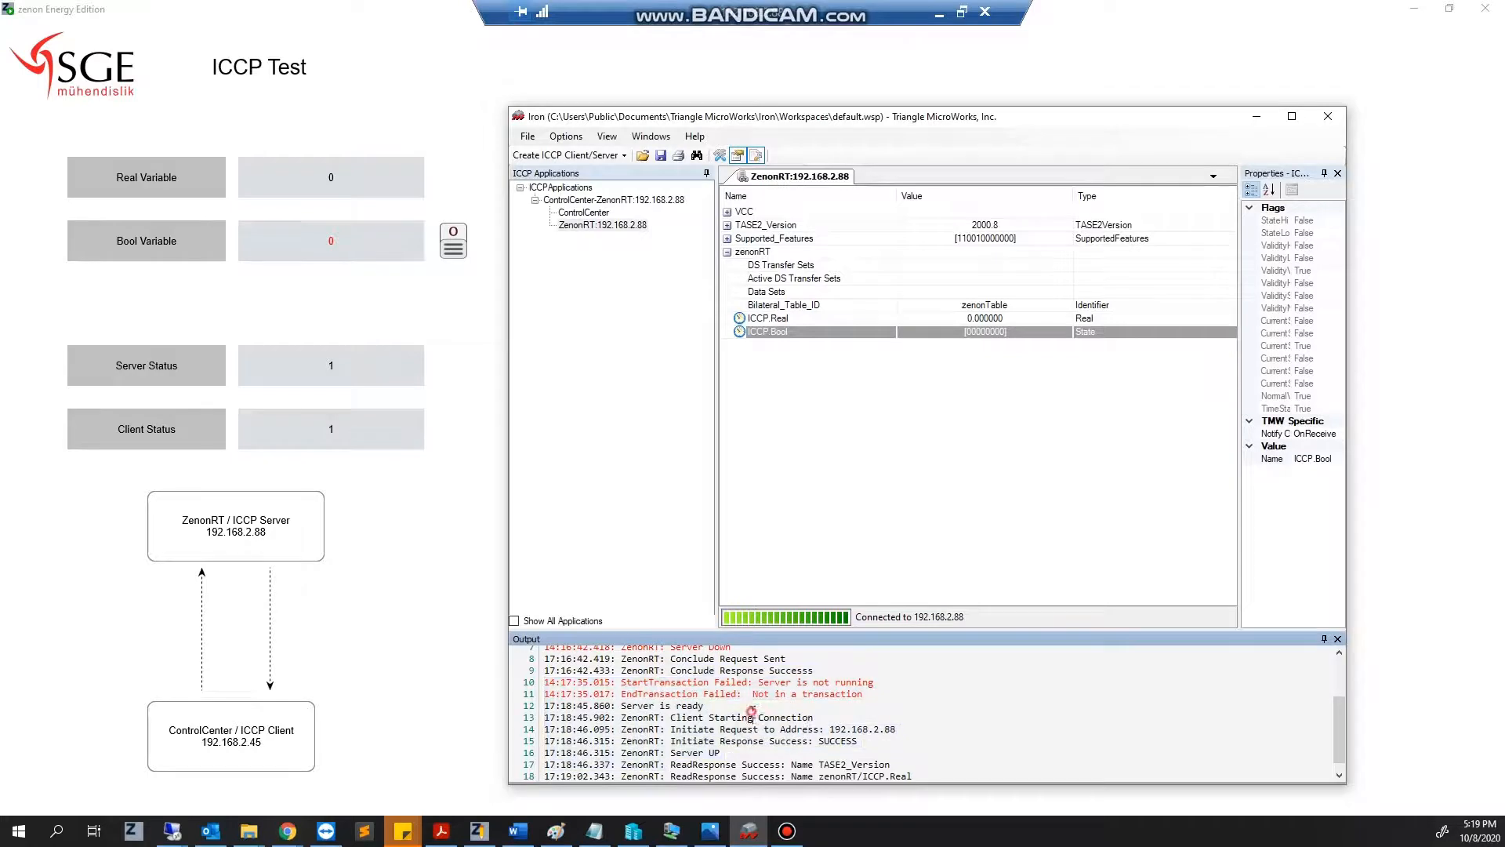
{"action": "left_click_drag", "start_coordinate": [688, 752], "coordinate": [885, 764]}
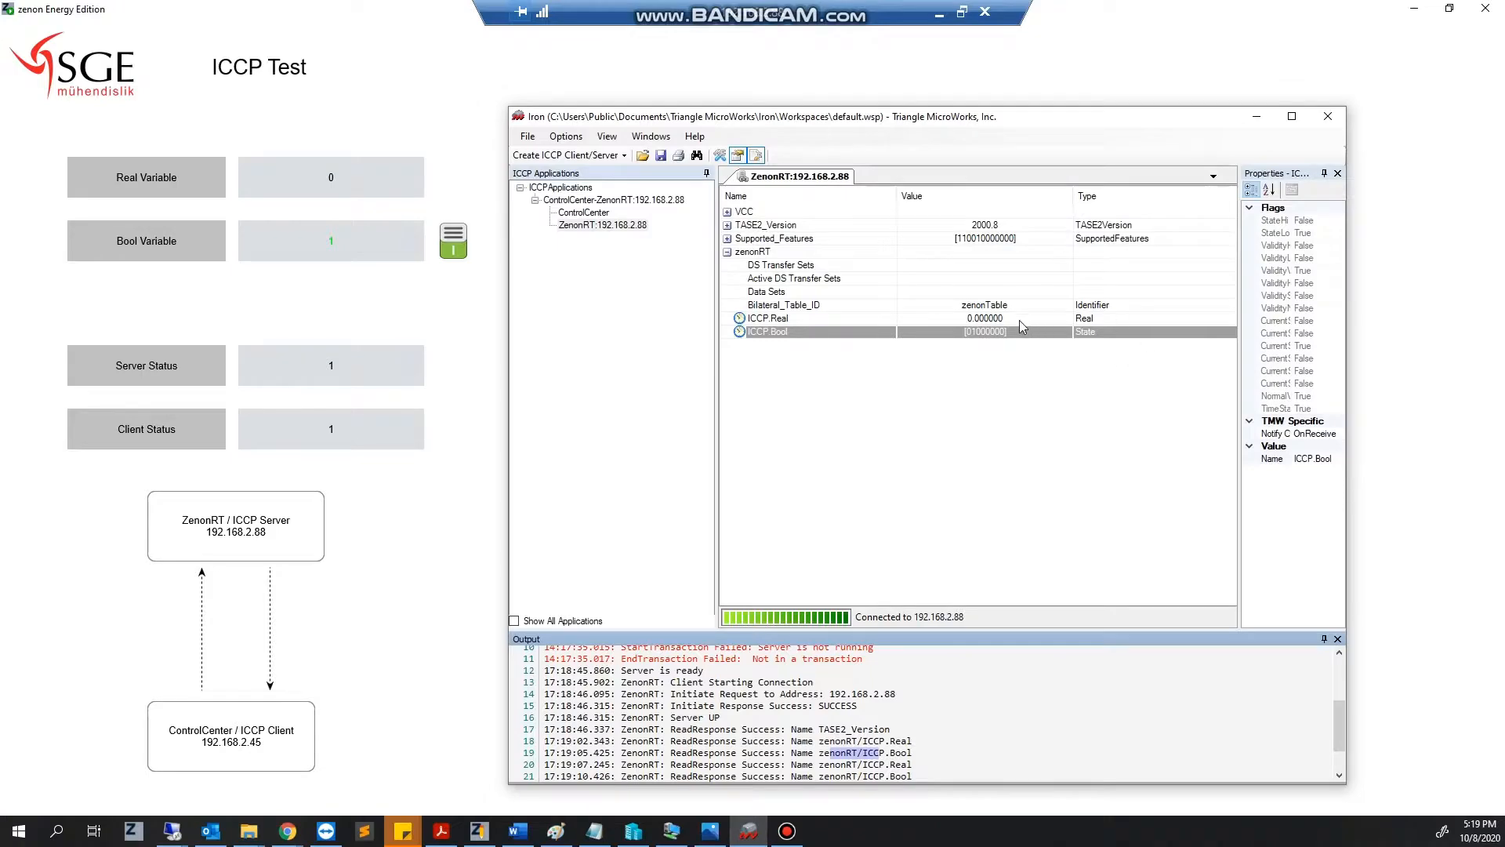
{"action": "left_click", "coordinate": [971, 333]}
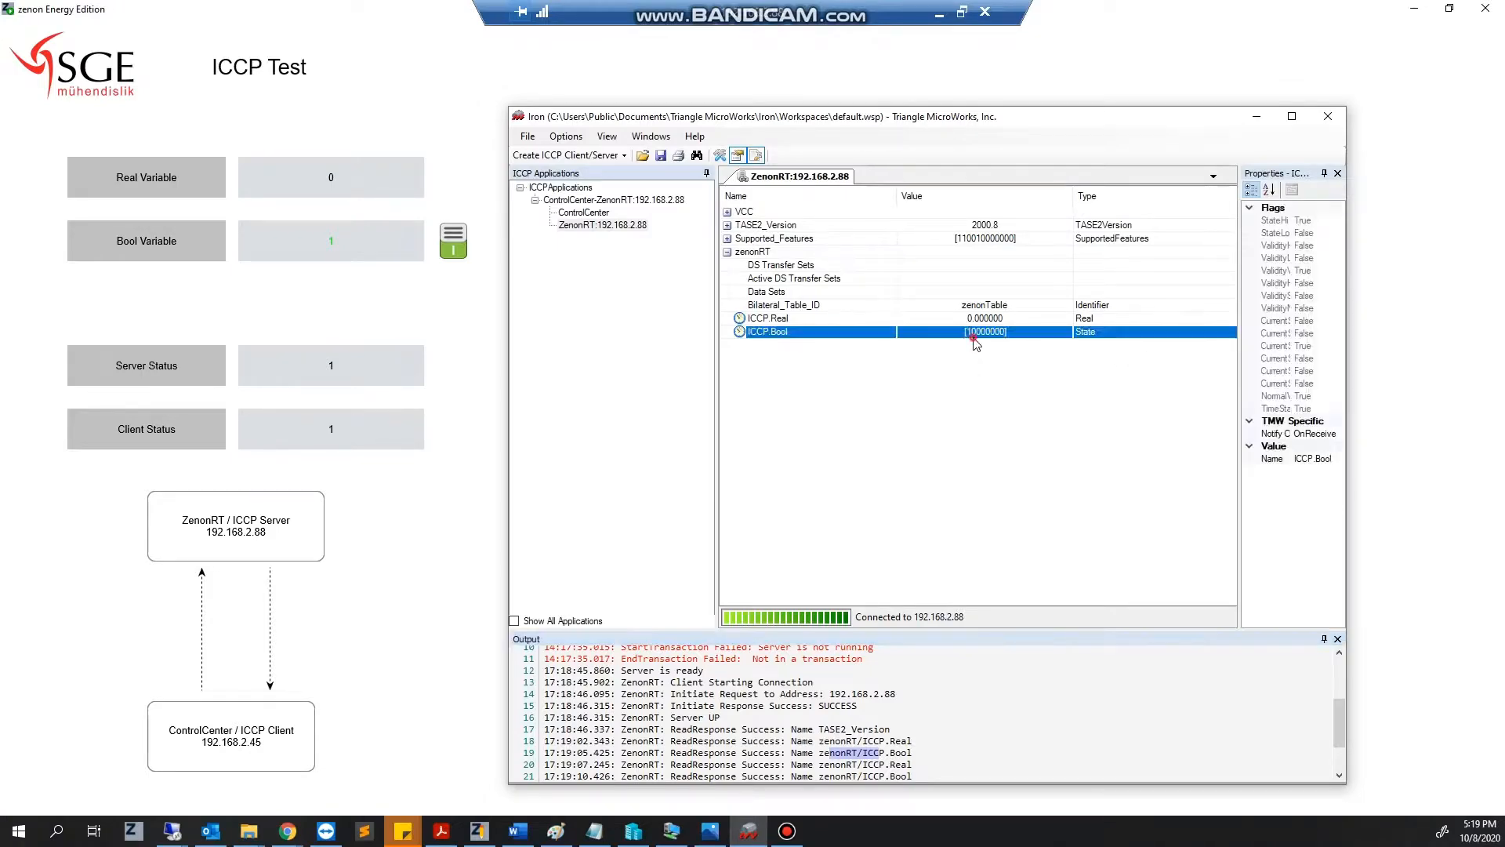
{"action": "left_click", "coordinate": [455, 249]}
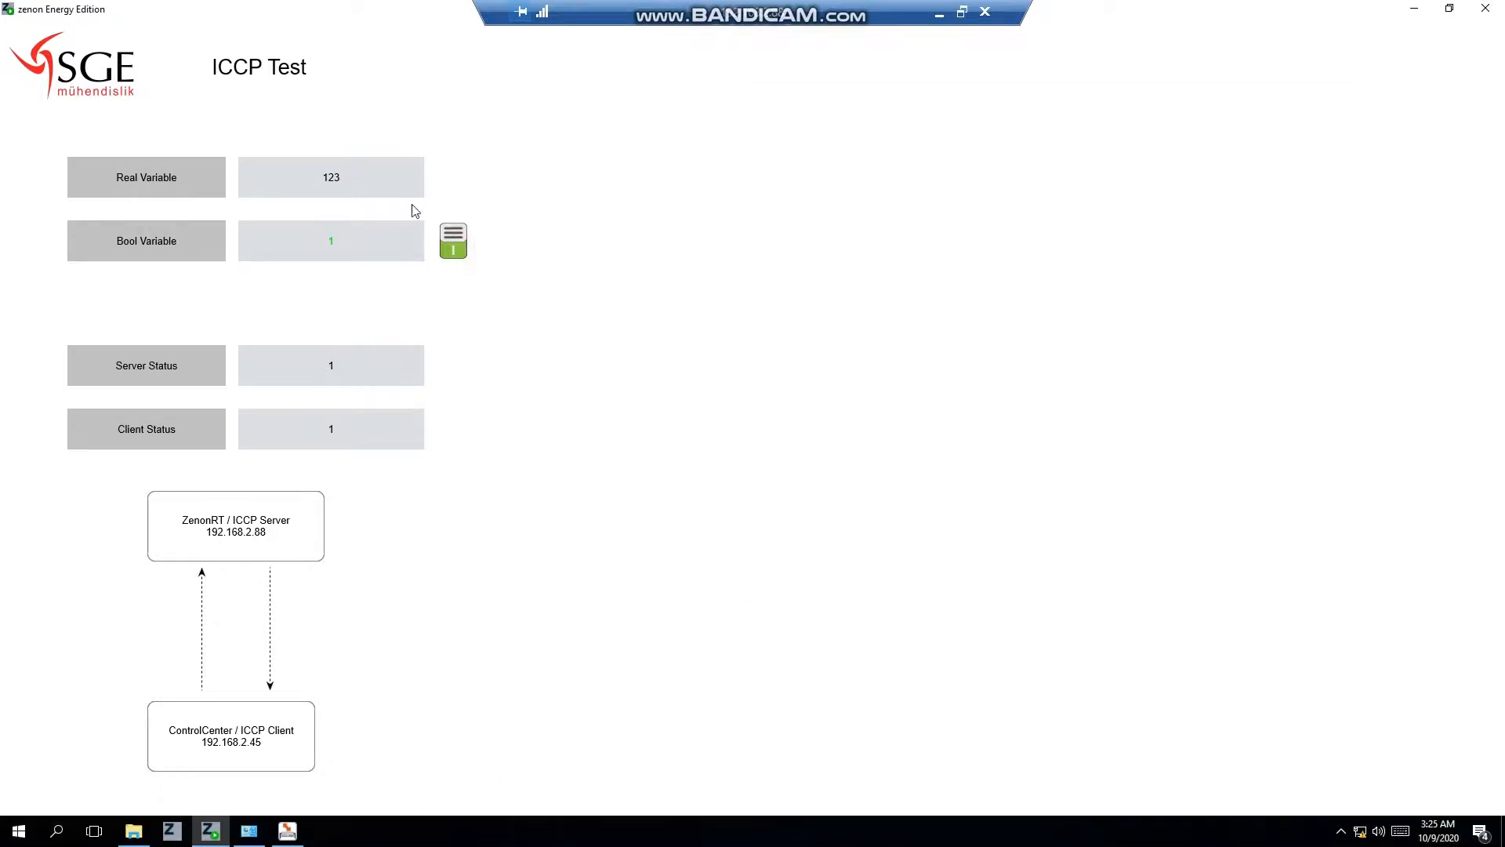
Set the Real Variable to 456 in the zenon runtime, and check the polled ICCP.Real value and read responses in Iron.
{"action": "left_click", "coordinate": [349, 178]}
{"action": "type", "text": "456"}
{"action": "key", "text": "Return"}
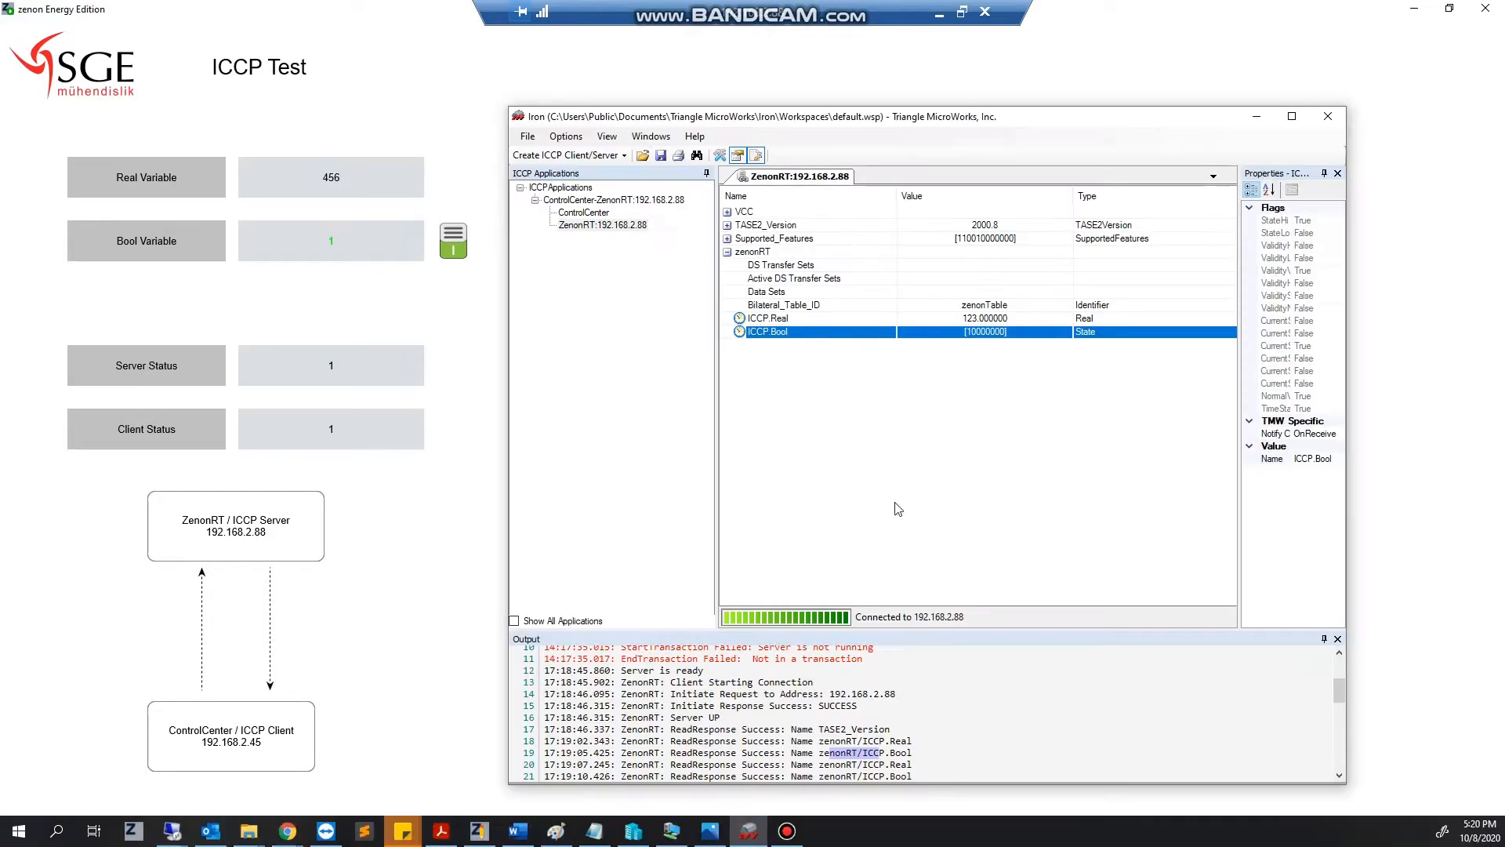
{"action": "left_click", "coordinate": [932, 318]}
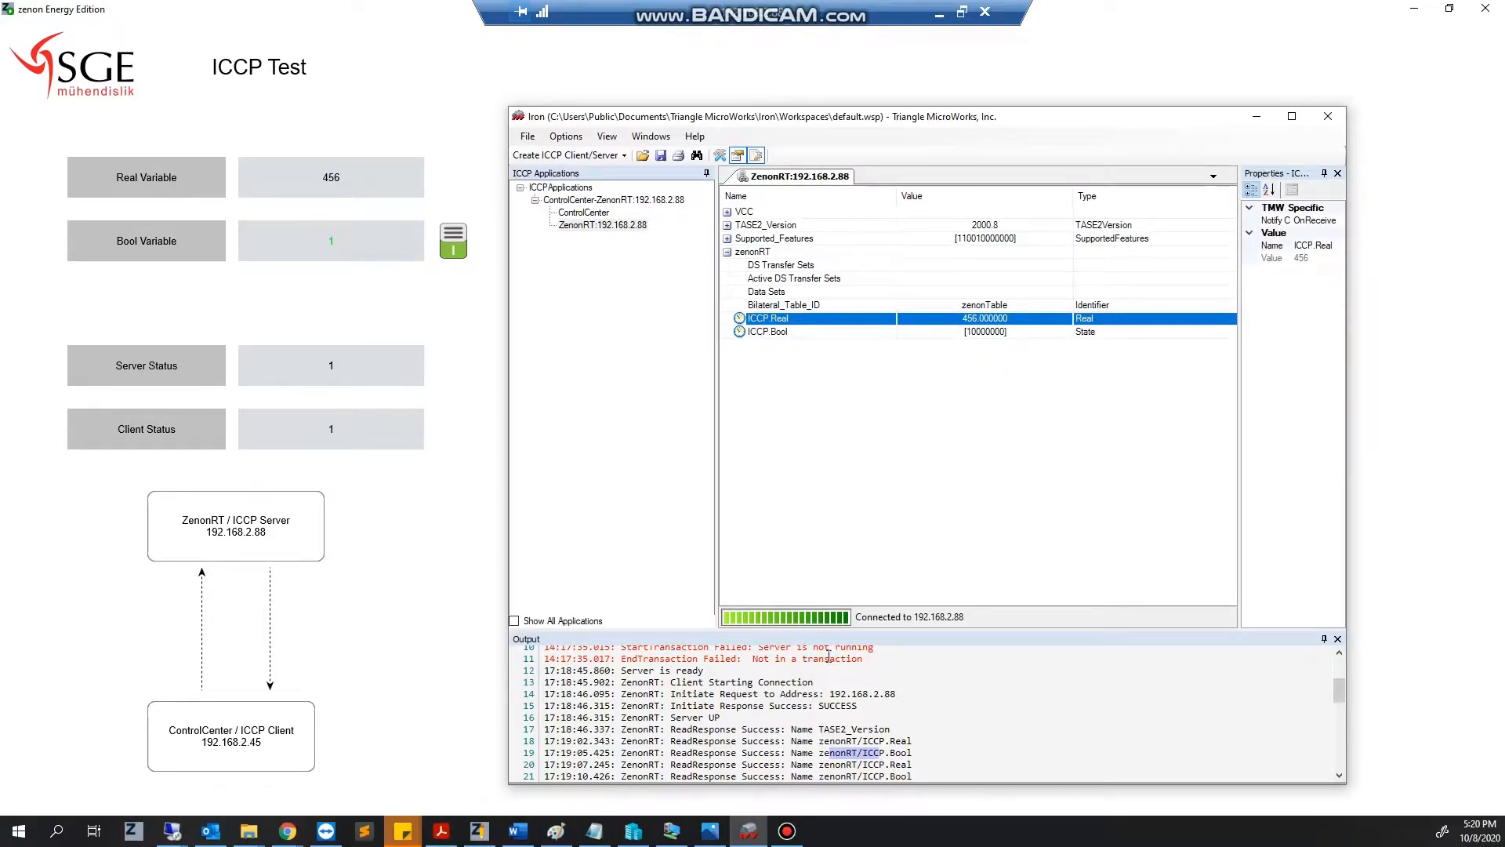
{"action": "scroll", "coordinate": [833, 764], "scroll_direction": "down", "scroll_amount": 11}
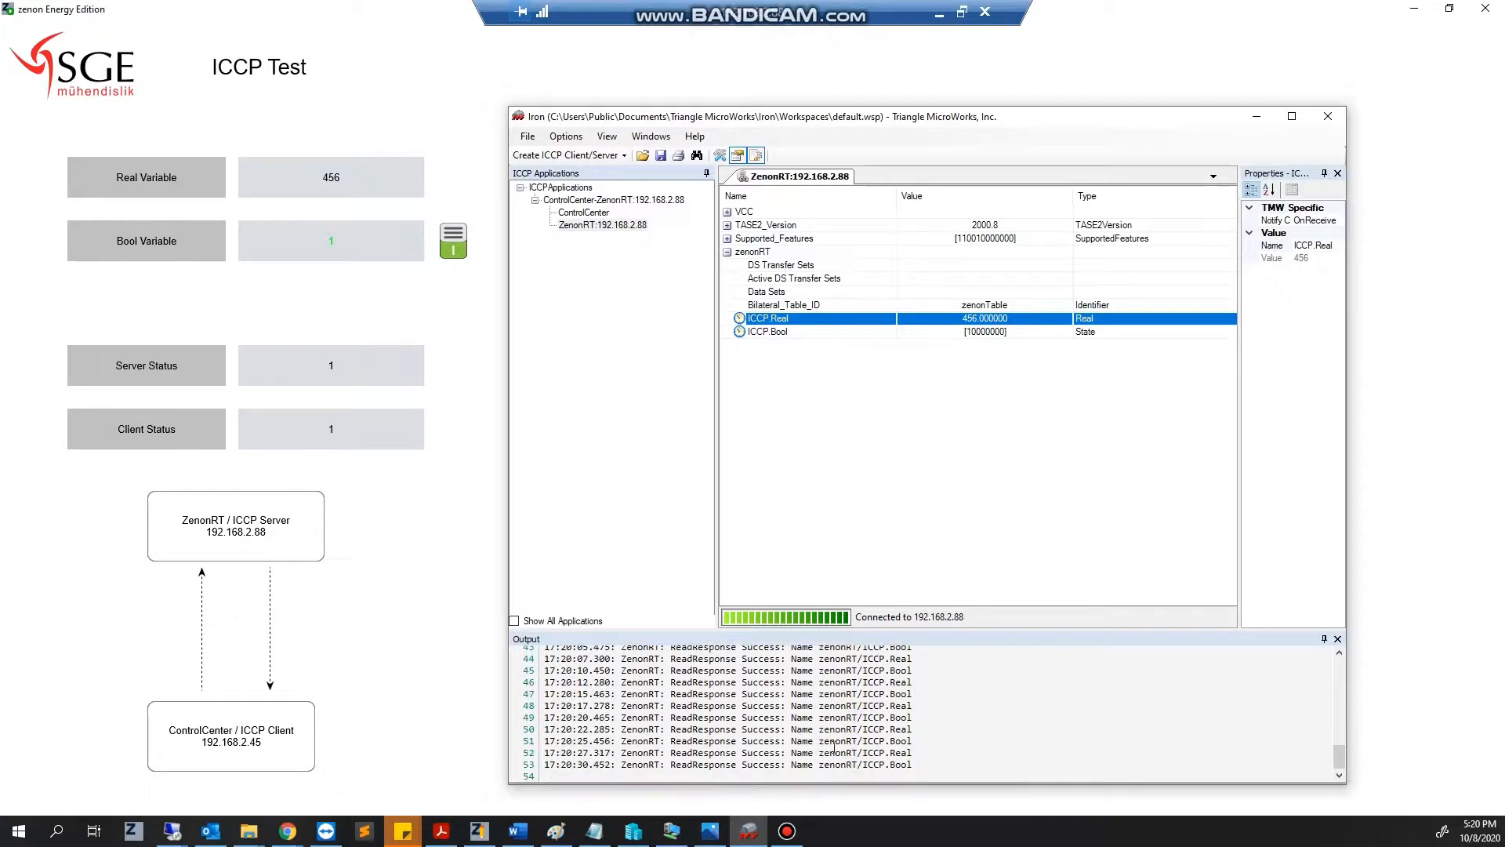
{"action": "left_click_drag", "start_coordinate": [840, 719], "coordinate": [790, 729]}
{"action": "left_click_drag", "start_coordinate": [897, 698], "coordinate": [712, 717]}
{"action": "left_click_drag", "start_coordinate": [846, 741], "coordinate": [731, 753]}
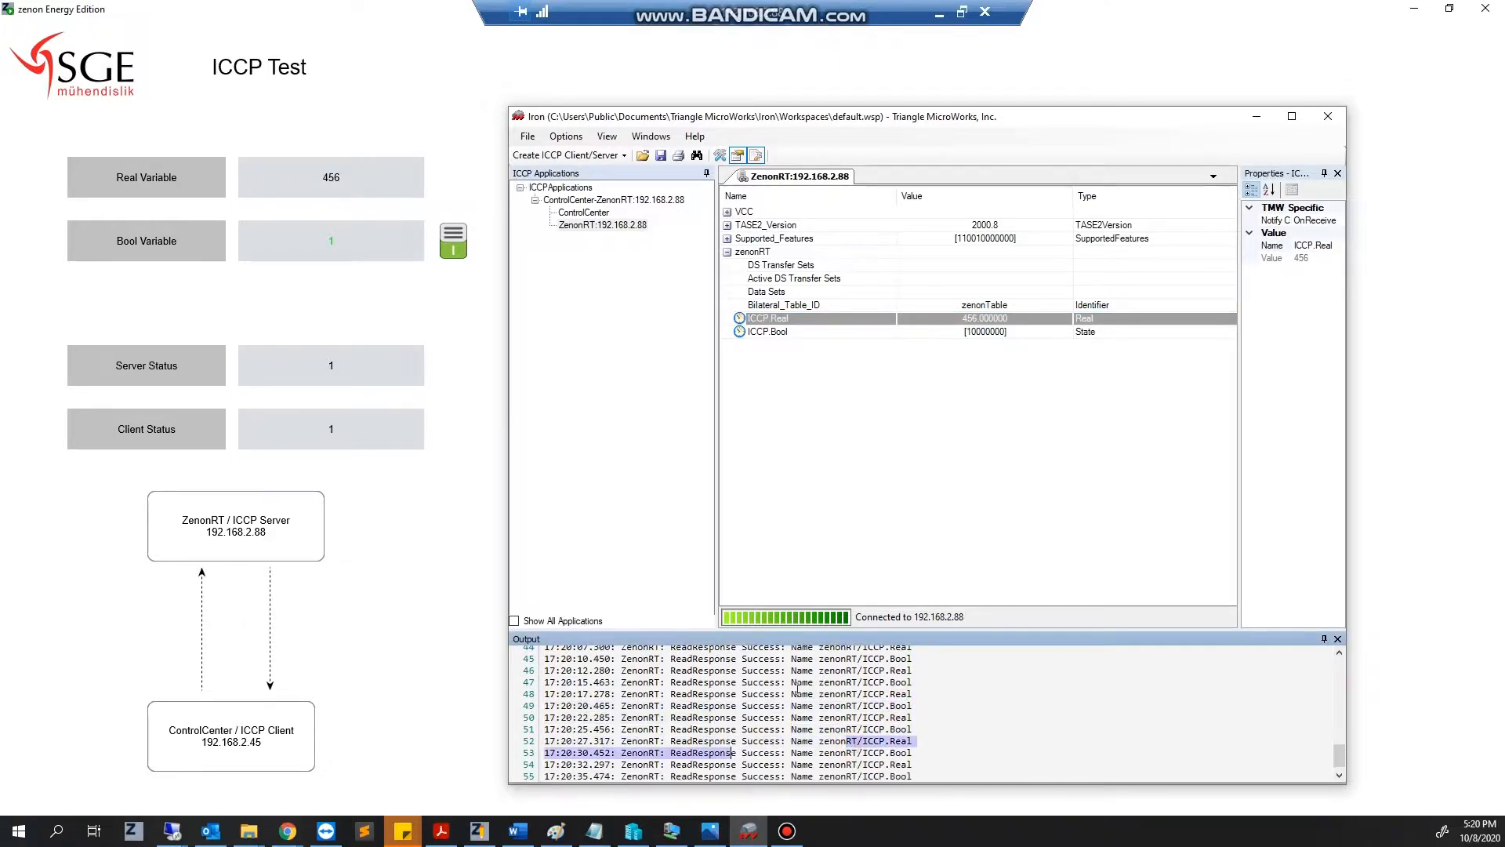
Inspect the properties of the polled ICCP.Bool and ICCP.Real items in the zenonRT domain.
{"action": "left_click", "coordinate": [915, 333]}
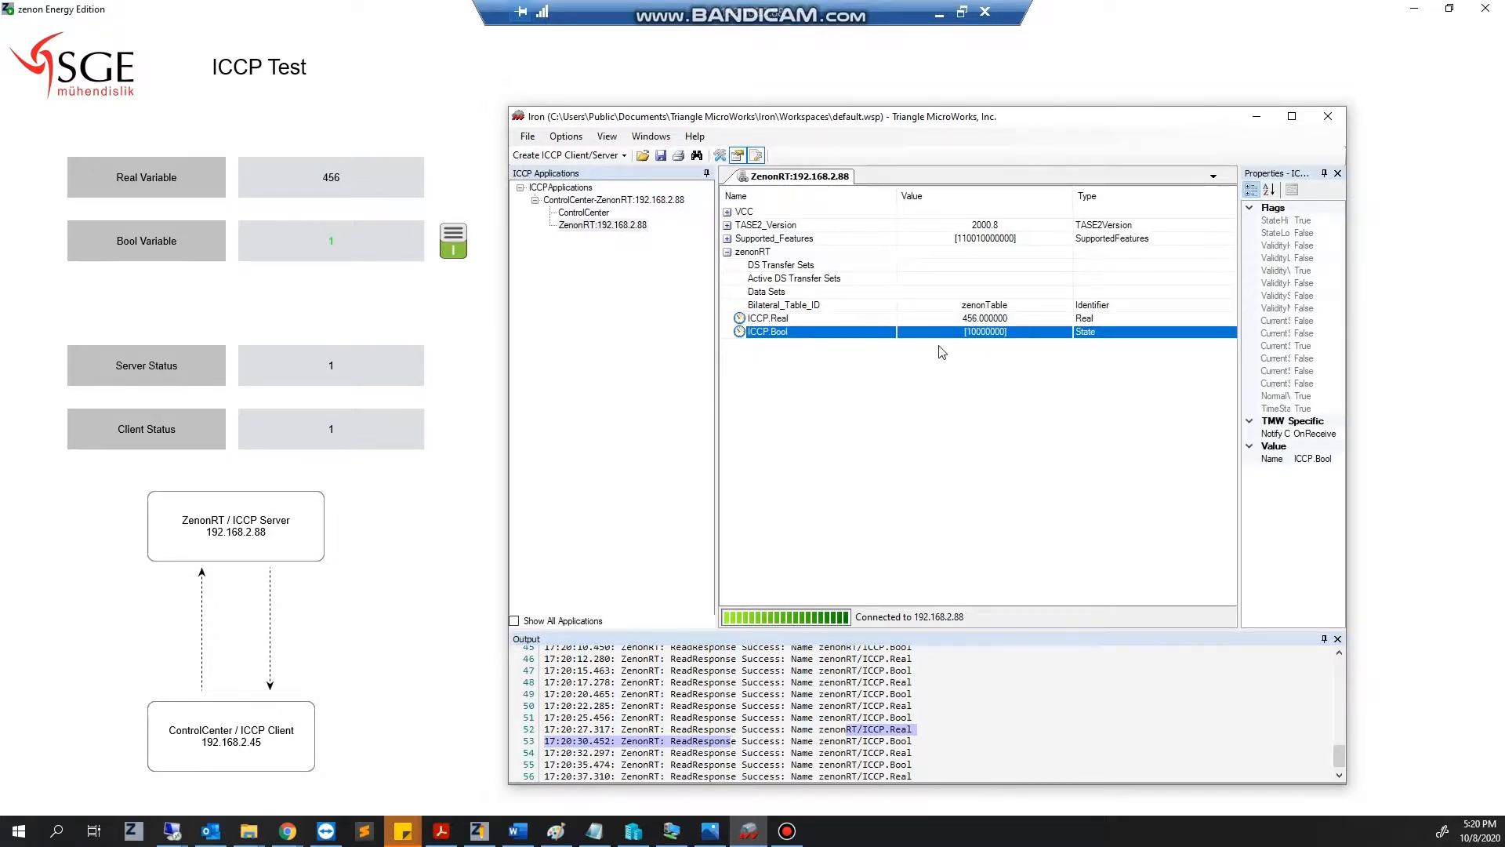
{"action": "left_click", "coordinate": [929, 320]}
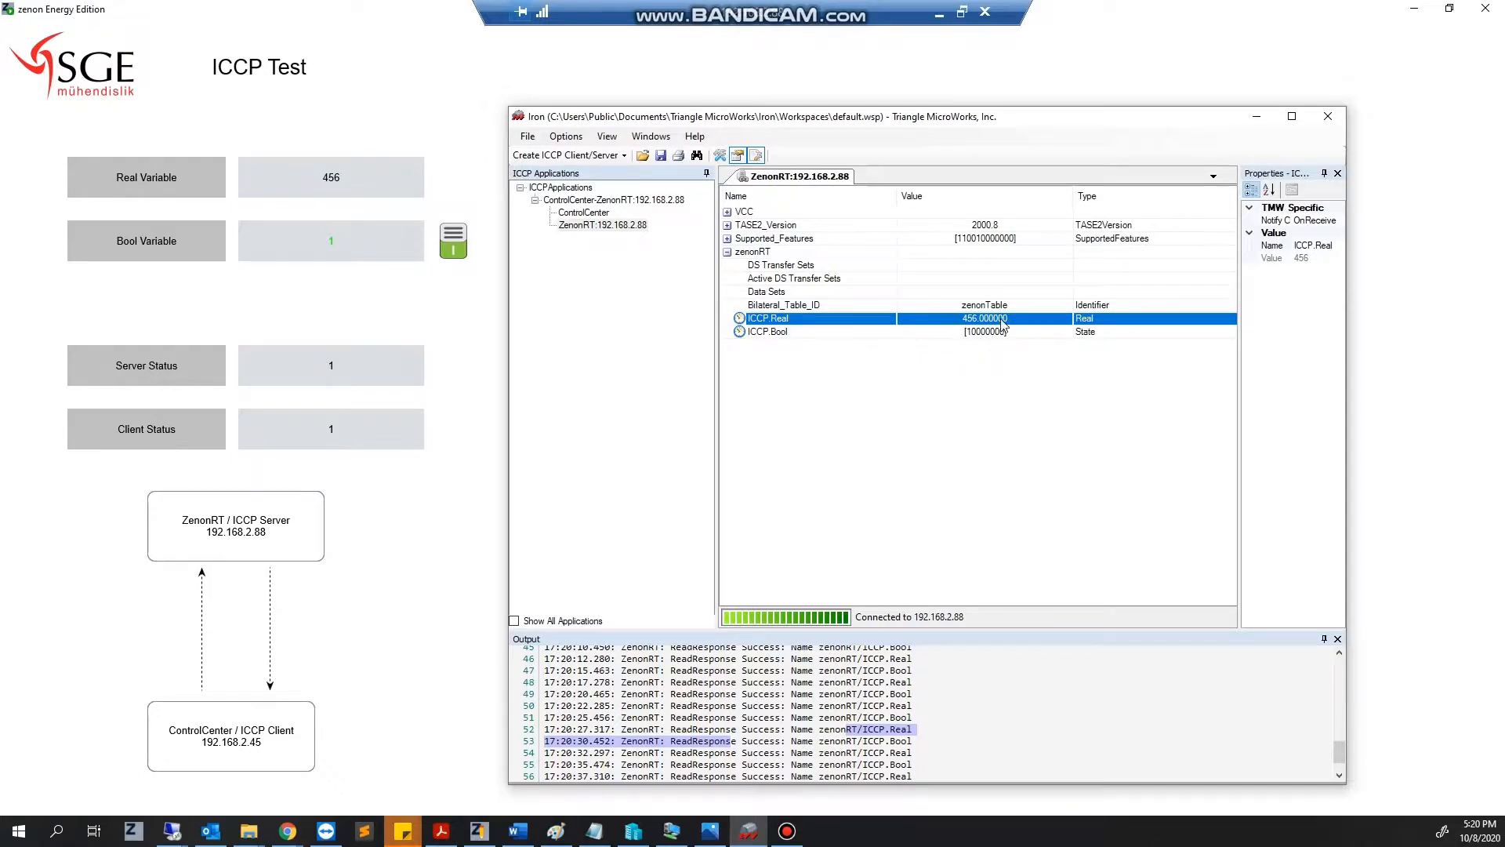
{"action": "left_click", "coordinate": [963, 333]}
Write the value 111 to ICCP.Real in the zenonRT domain from Iron.
{"action": "left_click", "coordinate": [931, 322]}
{"action": "right_click", "coordinate": [956, 325]}
{"action": "left_click", "coordinate": [980, 343]}
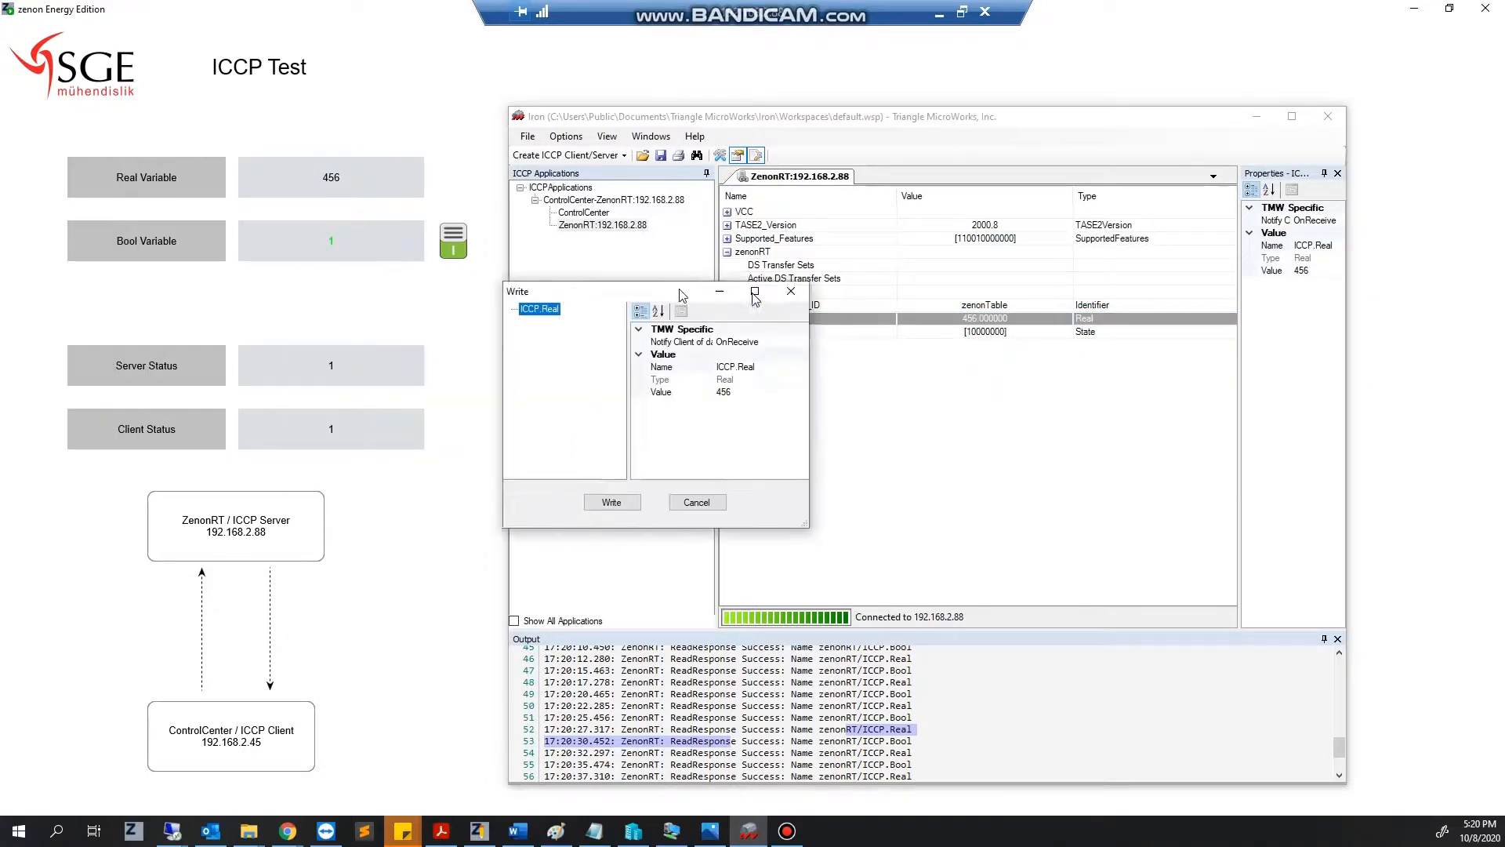
{"action": "left_click", "coordinate": [807, 396]}
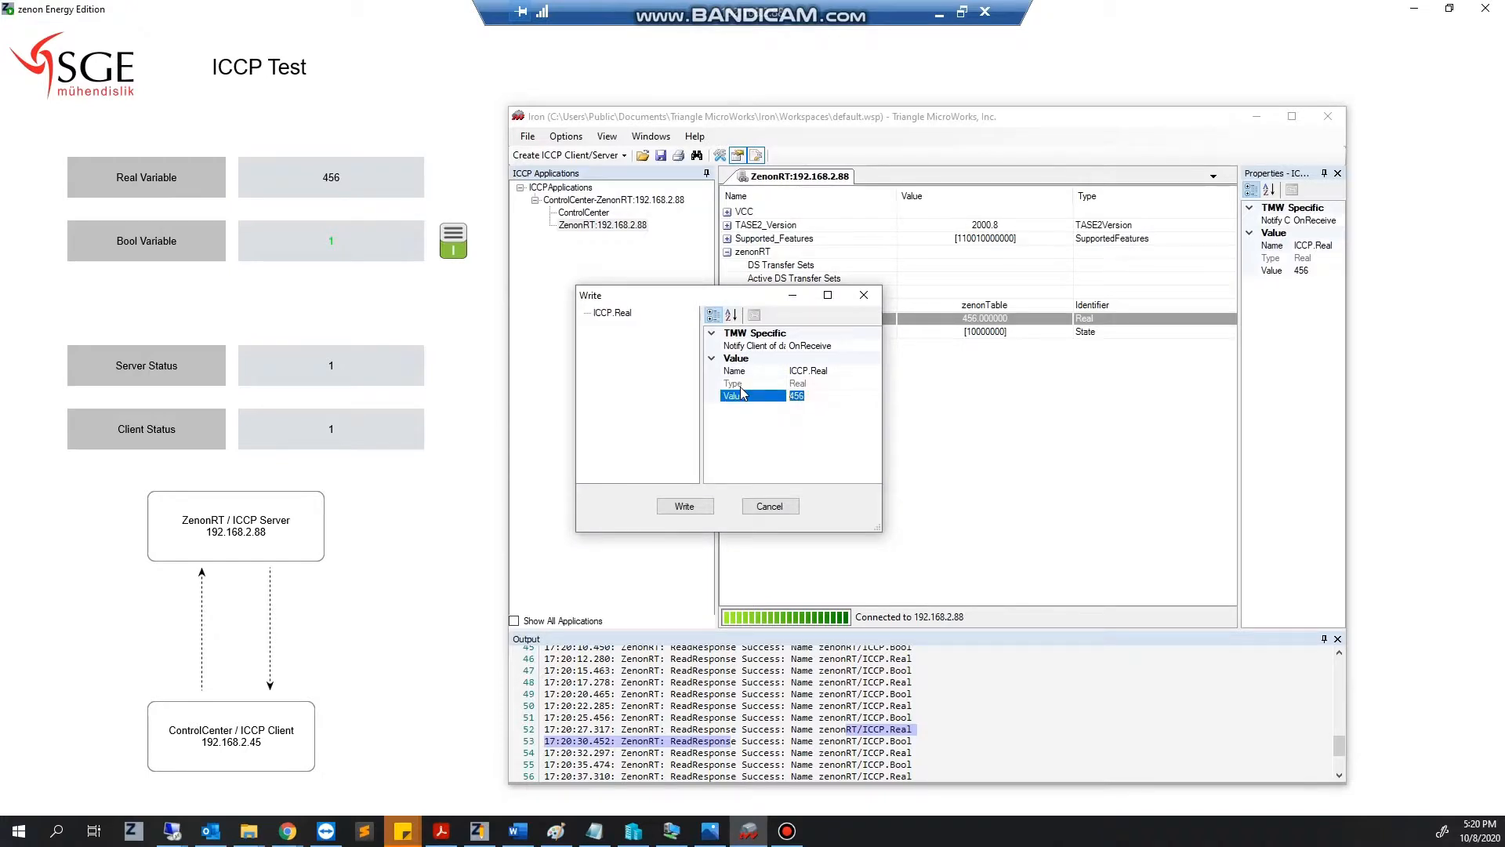
{"action": "type", "text": "111"}
{"action": "left_click", "coordinate": [684, 505]}
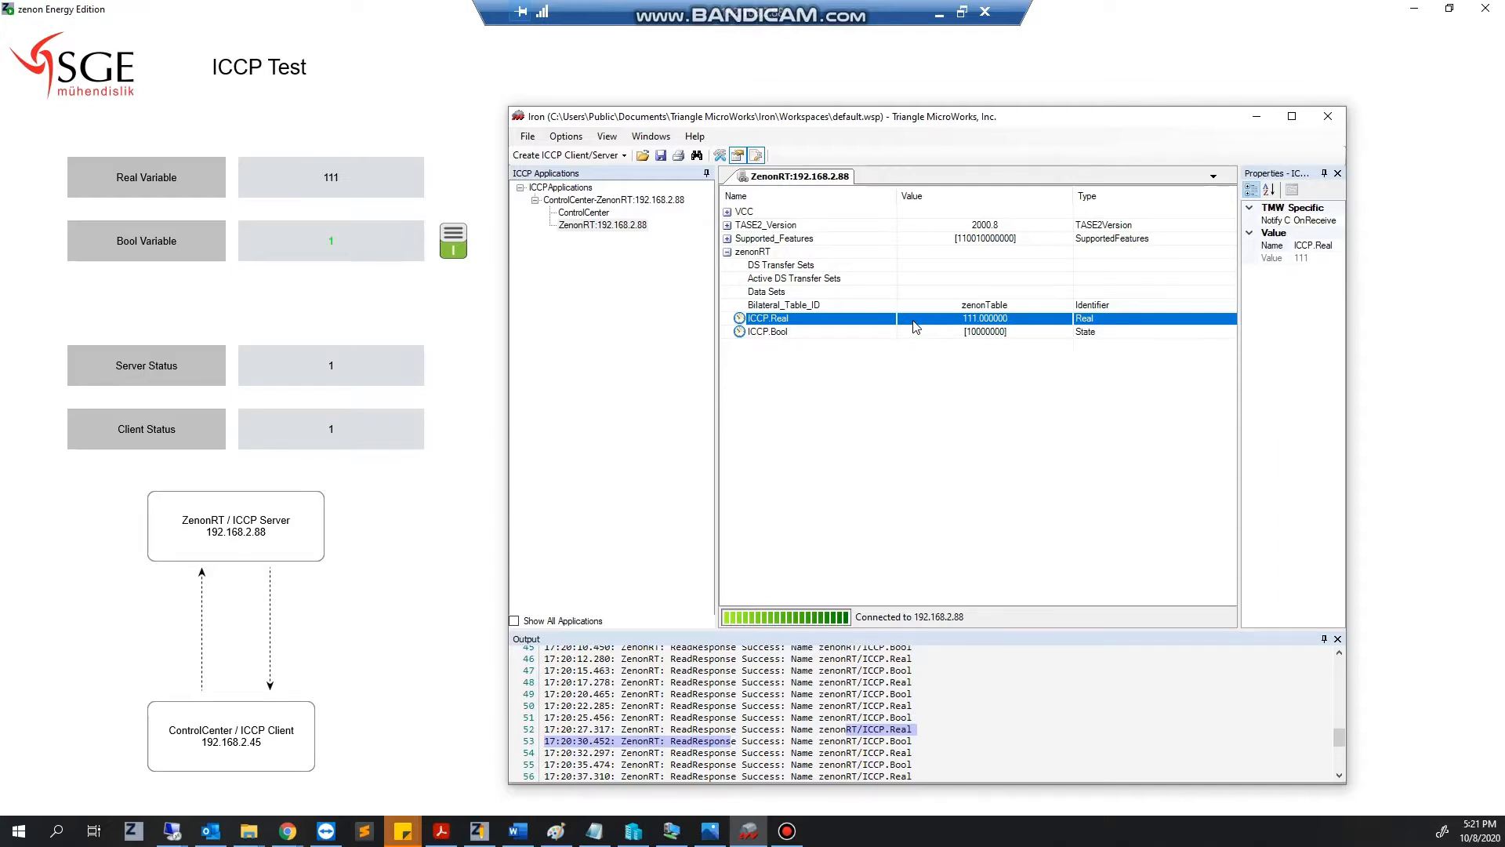
{"action": "left_click_drag", "start_coordinate": [849, 123], "coordinate": [885, 99]}
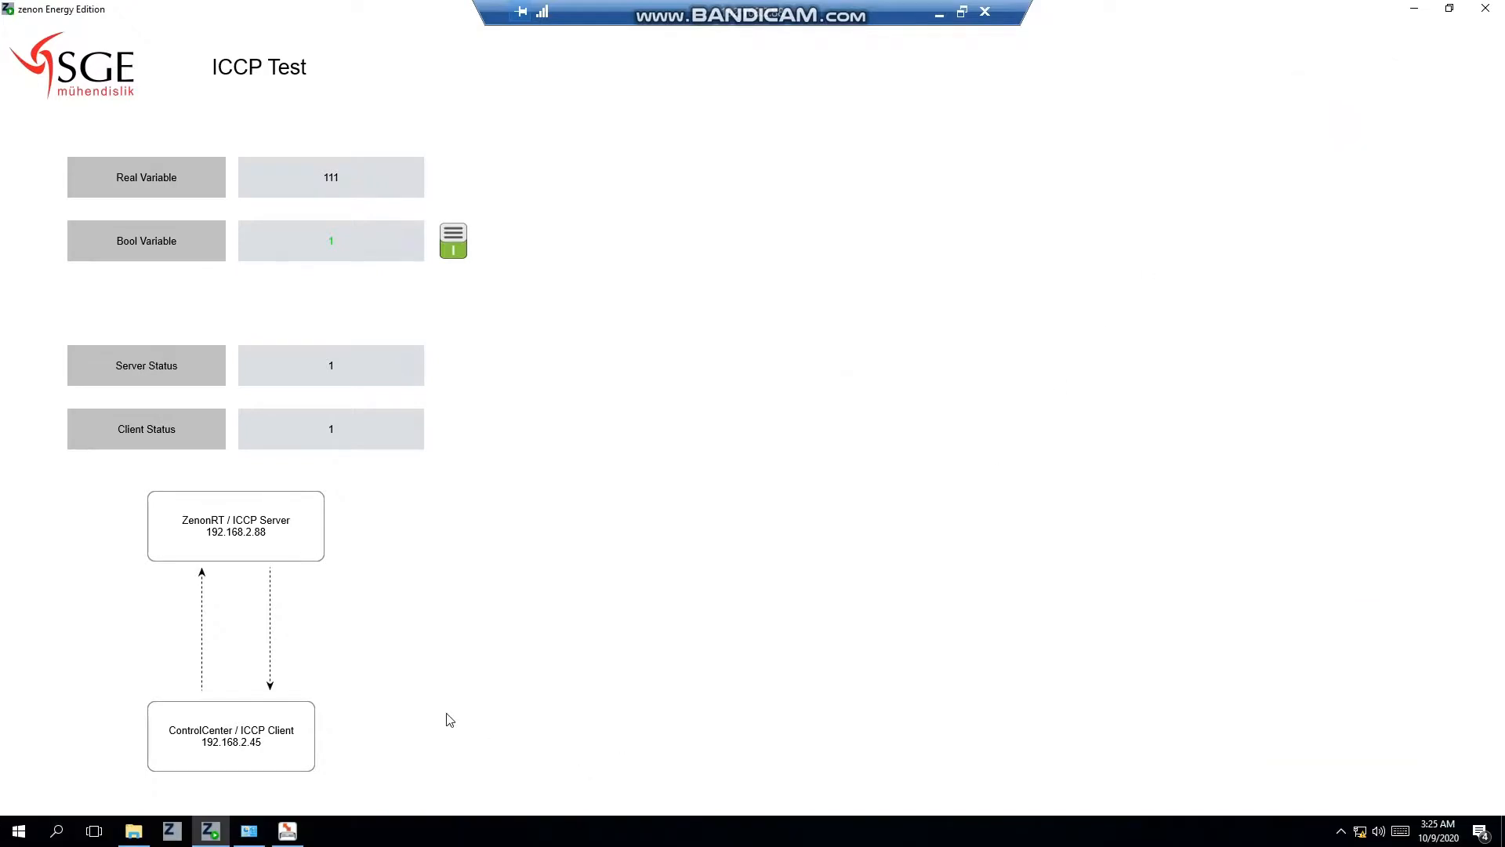
Switch to the Process Gateway, open its settings and check the client's IP address.
{"action": "left_click", "coordinate": [287, 830]}
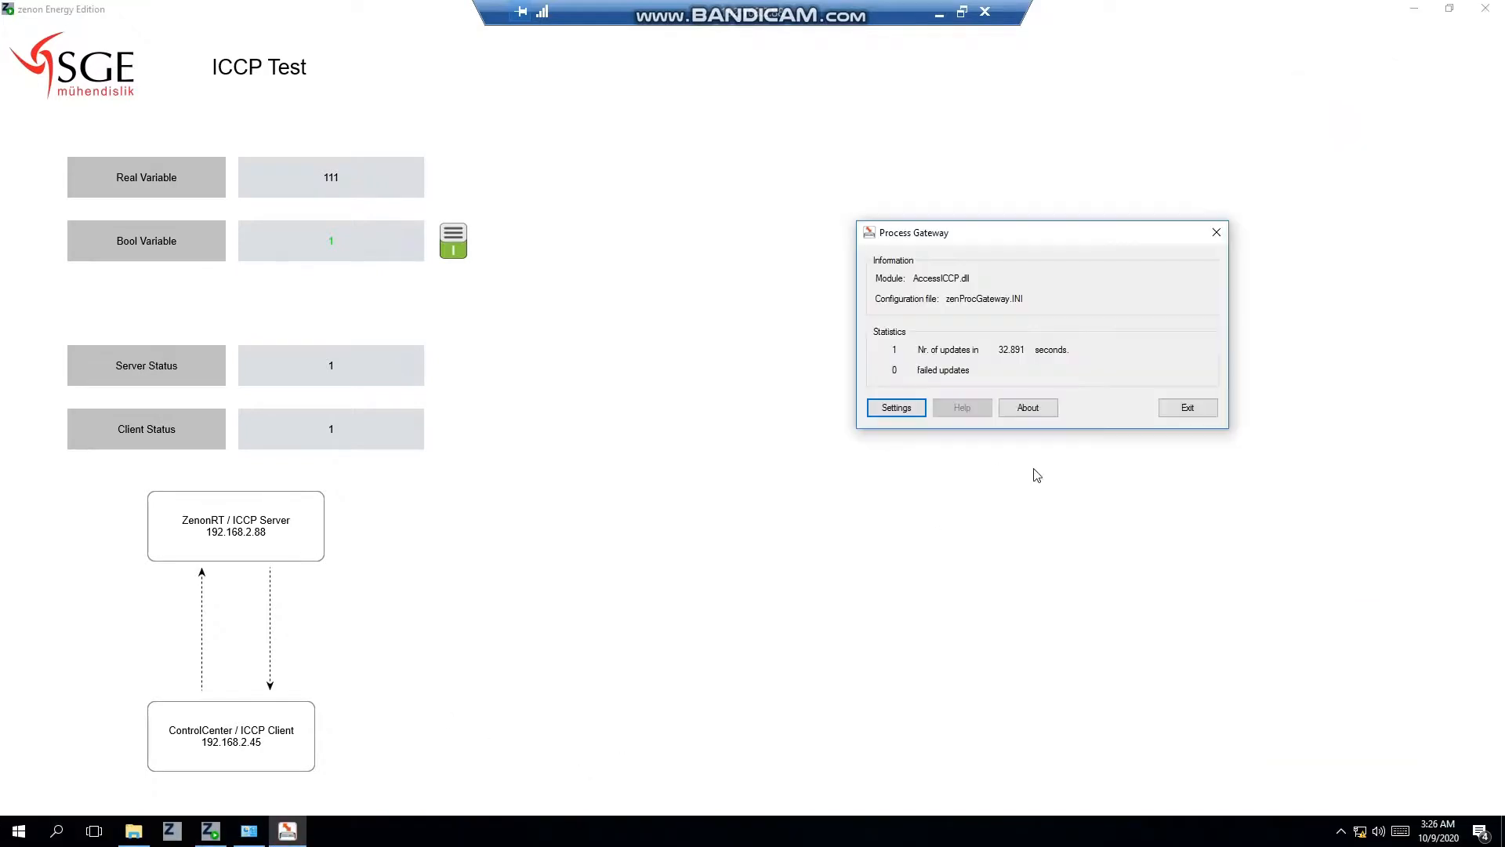
{"action": "left_click", "coordinate": [922, 409]}
{"action": "left_click", "coordinate": [1120, 204]}
{"action": "key", "text": "ctrl+a"}
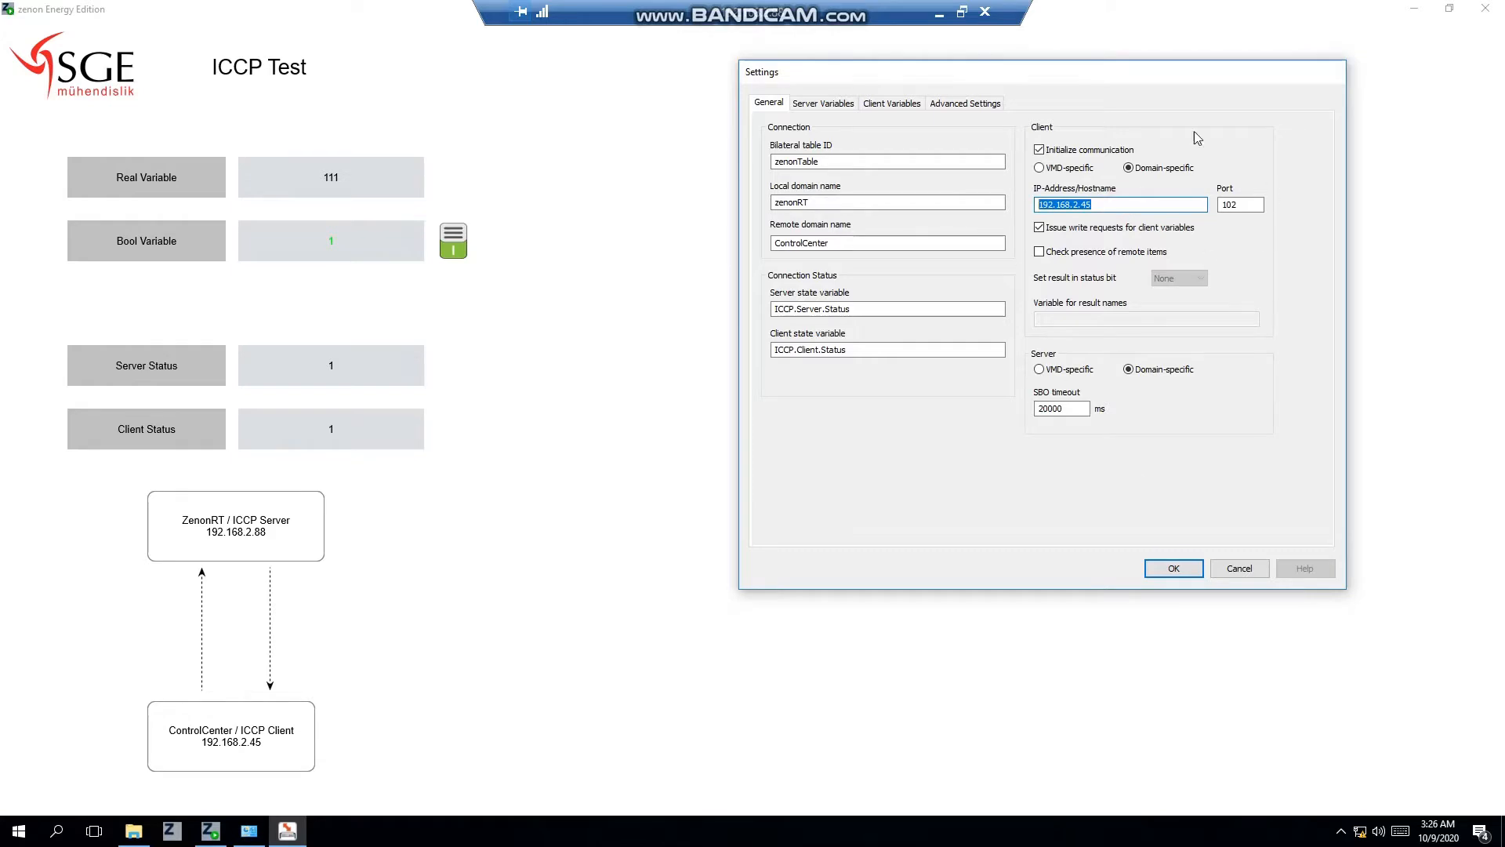
{"action": "left_click", "coordinate": [1106, 205]}
{"action": "left_click_drag", "start_coordinate": [1113, 206], "coordinate": [997, 207]}
Review the local domain name, remote domain name and bilateral table ID in the gateway's connection settings.
{"action": "double_click", "coordinate": [820, 203]}
{"action": "left_click_drag", "start_coordinate": [901, 242], "coordinate": [721, 235]}
{"action": "left_click_drag", "start_coordinate": [844, 202], "coordinate": [687, 197]}
{"action": "left_click", "coordinate": [831, 202]}
{"action": "left_click_drag", "start_coordinate": [834, 202], "coordinate": [722, 210]}
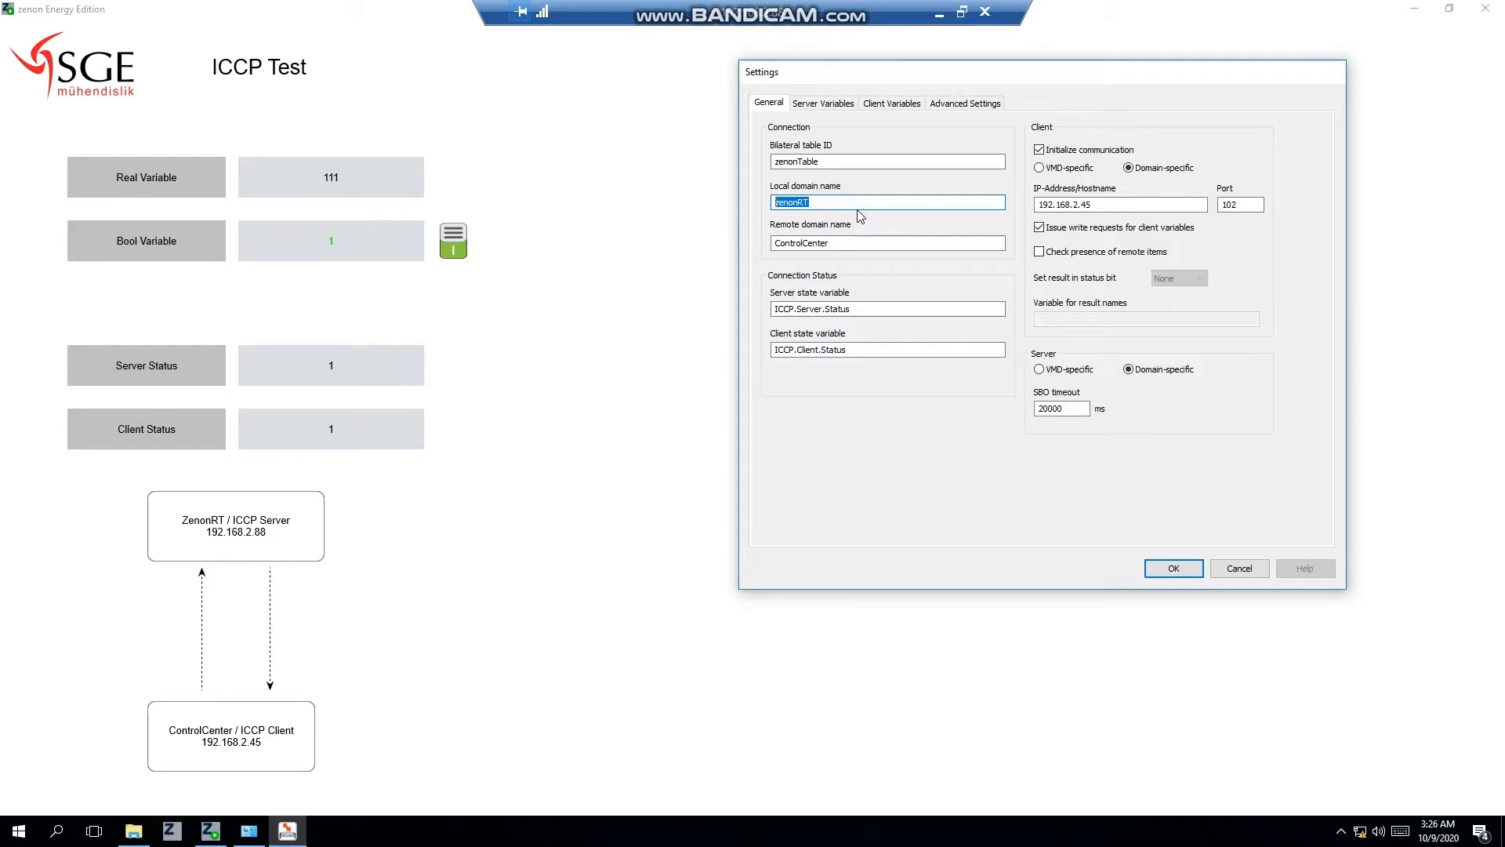
{"action": "left_click_drag", "start_coordinate": [843, 203], "coordinate": [748, 200]}
{"action": "left_click_drag", "start_coordinate": [833, 161], "coordinate": [720, 161]}
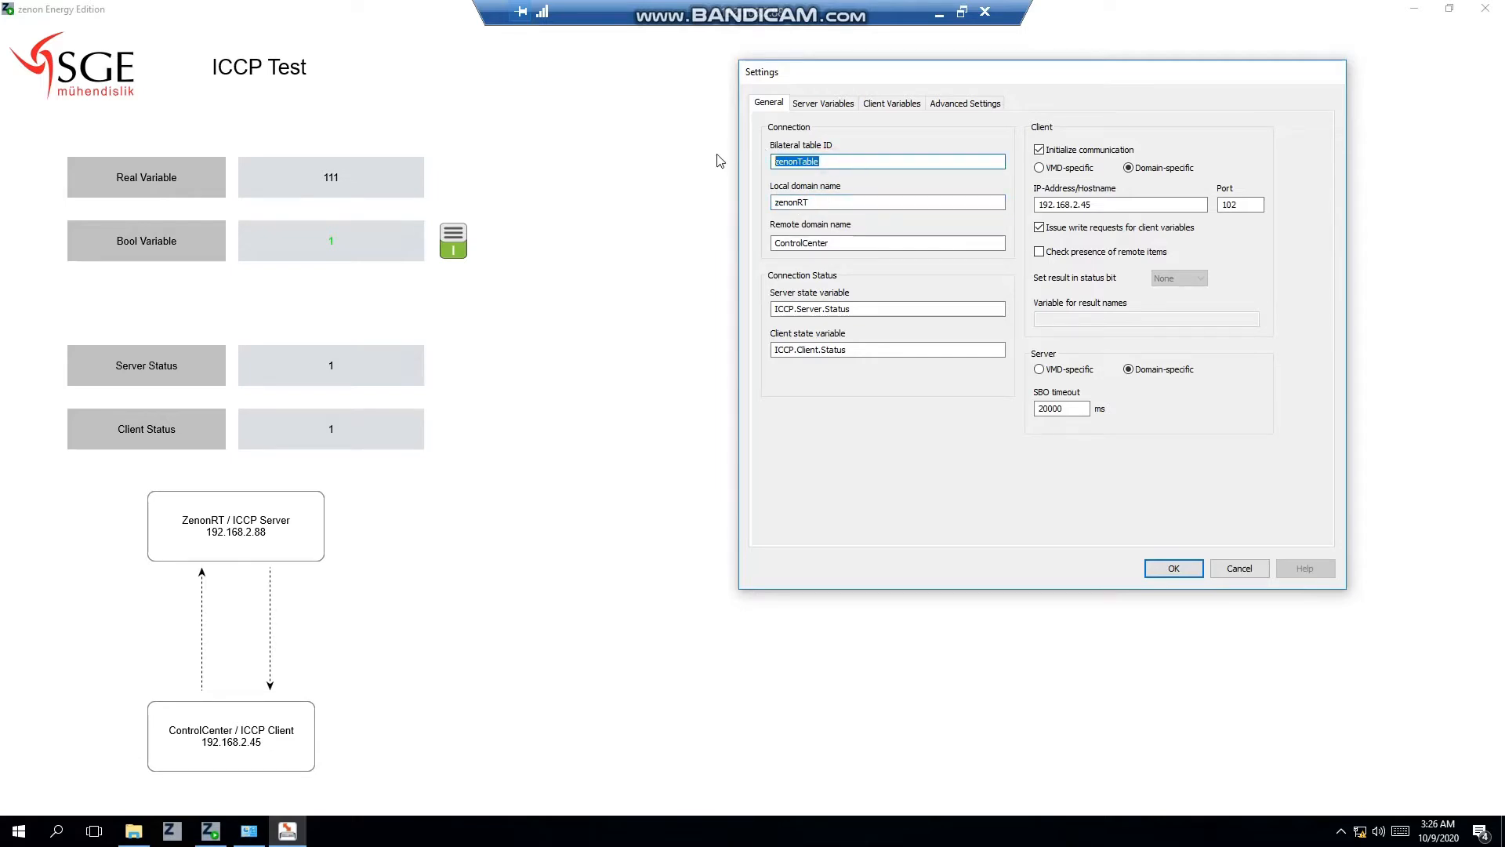
Examine the ICCP names and data types of the server variables ICCP.Bool and ICCP.Real.
{"action": "left_click", "coordinate": [833, 103]}
{"action": "left_click", "coordinate": [1165, 179]}
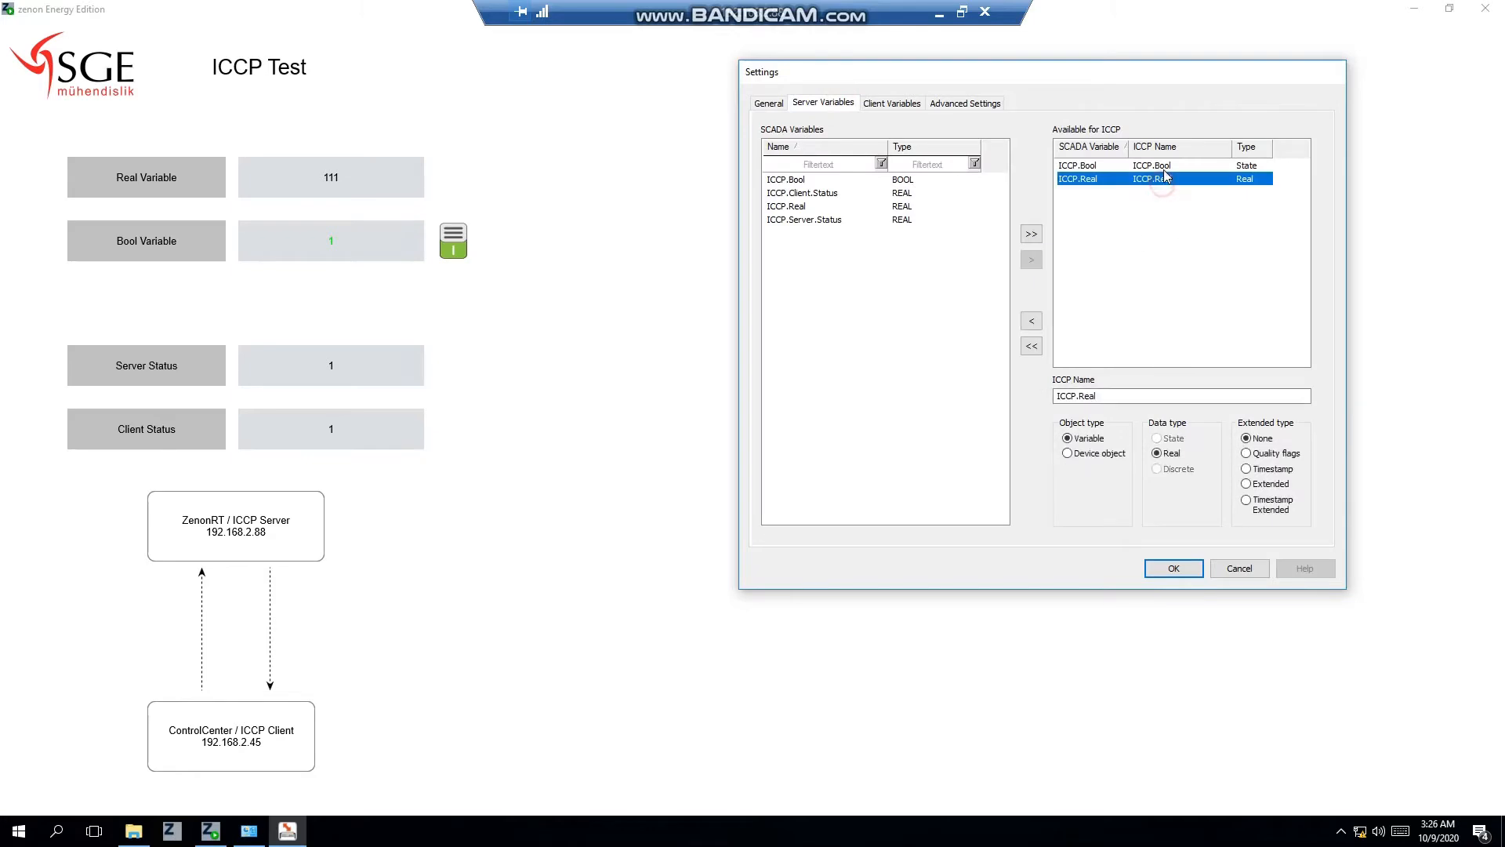
{"action": "left_click", "coordinate": [1163, 166]}
{"action": "left_click", "coordinate": [1166, 179]}
{"action": "left_click", "coordinate": [1164, 166]}
{"action": "left_click", "coordinate": [1166, 180]}
{"action": "double_click", "coordinate": [1118, 400]}
Recheck the ICCP.Bool and ICCP.Real server variables, return to the general connection settings and reposition the settings dialog.
{"action": "left_click", "coordinate": [768, 104]}
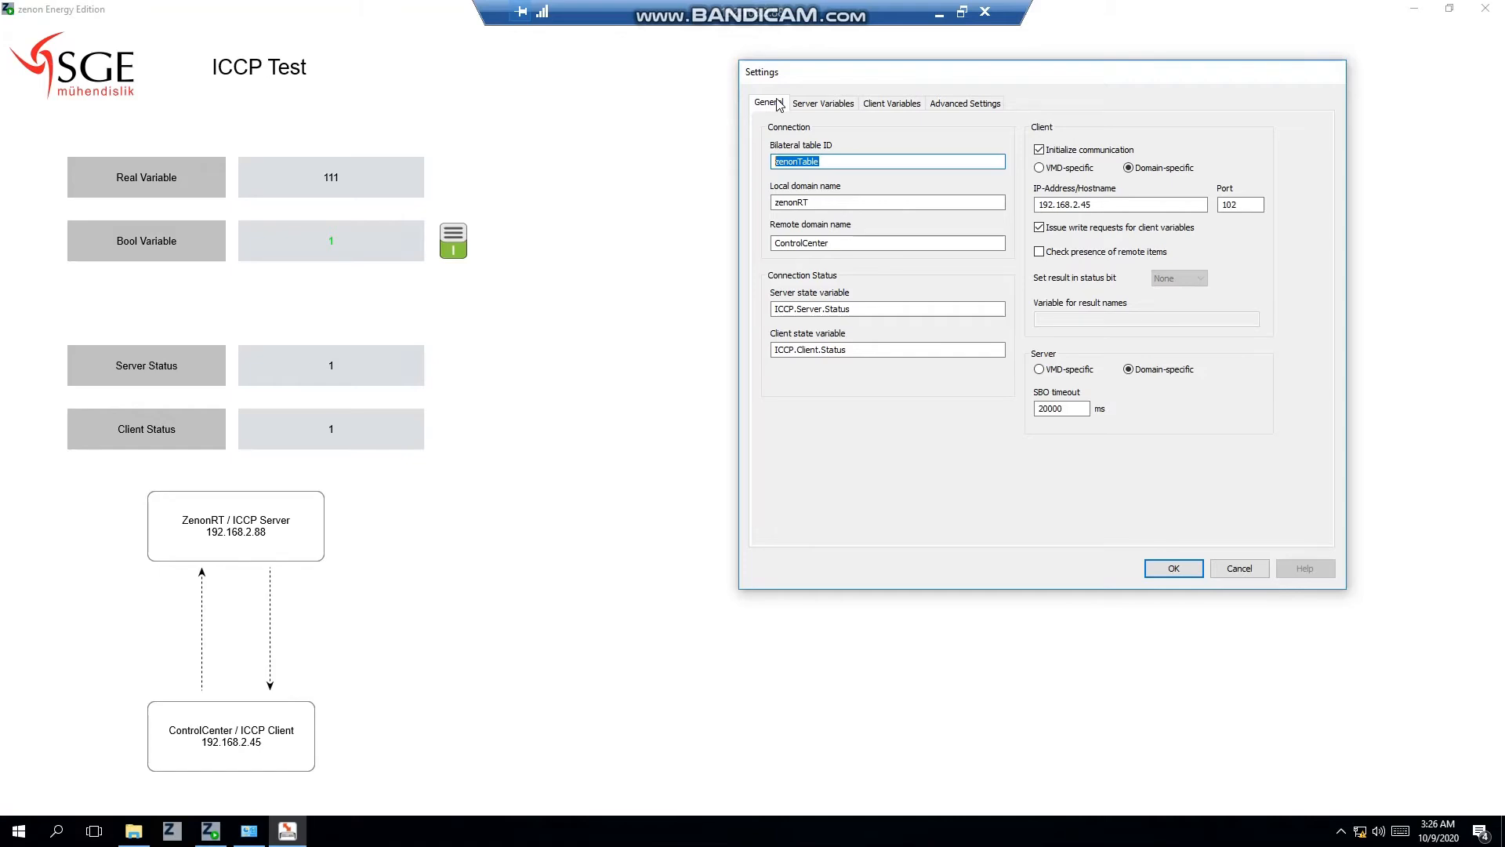
{"action": "left_click", "coordinate": [823, 102]}
{"action": "left_click", "coordinate": [1151, 167]}
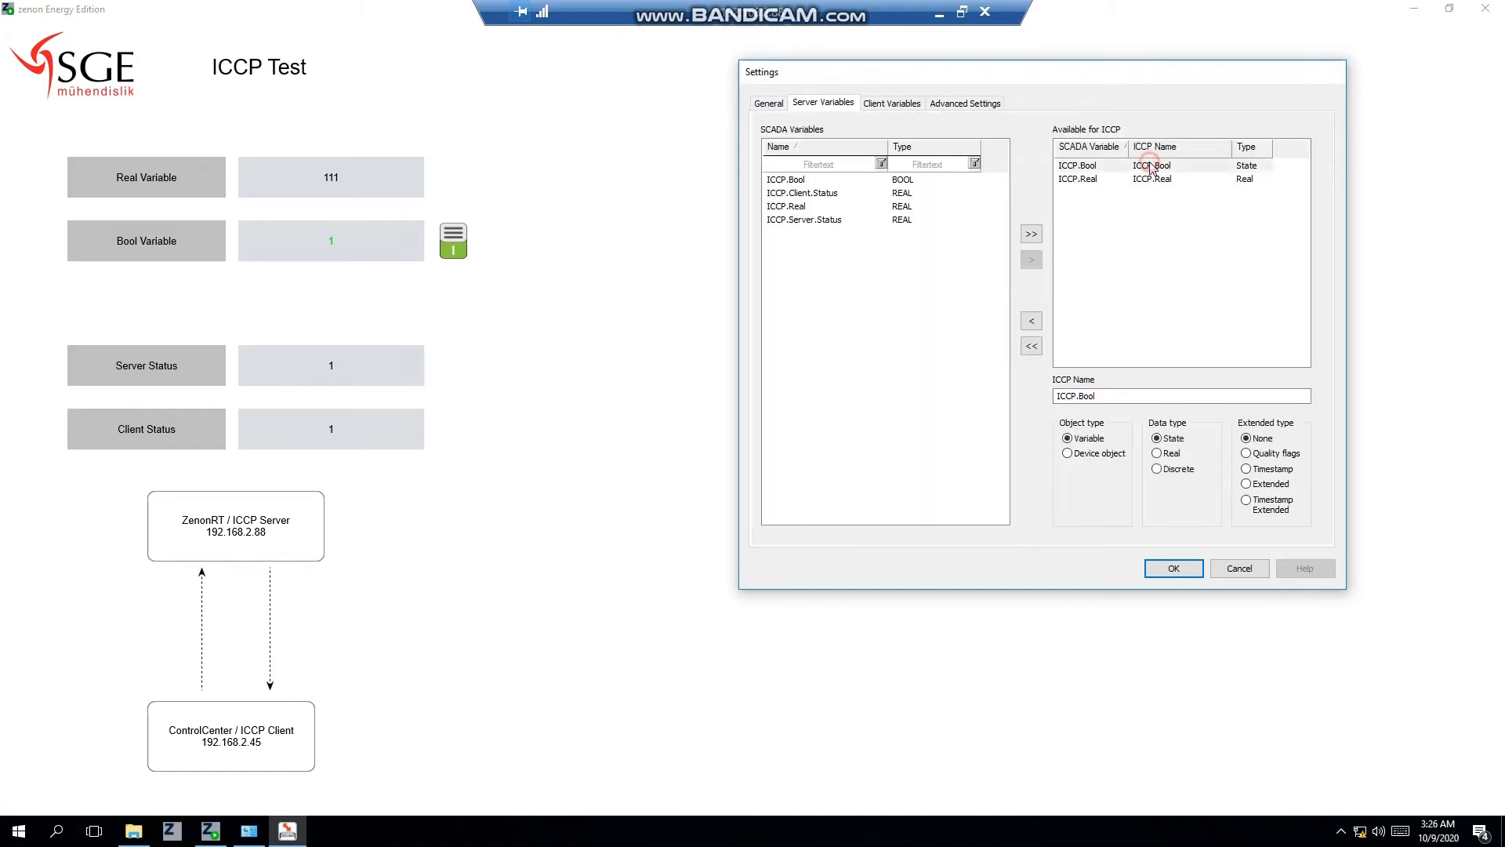
{"action": "left_click", "coordinate": [1147, 179]}
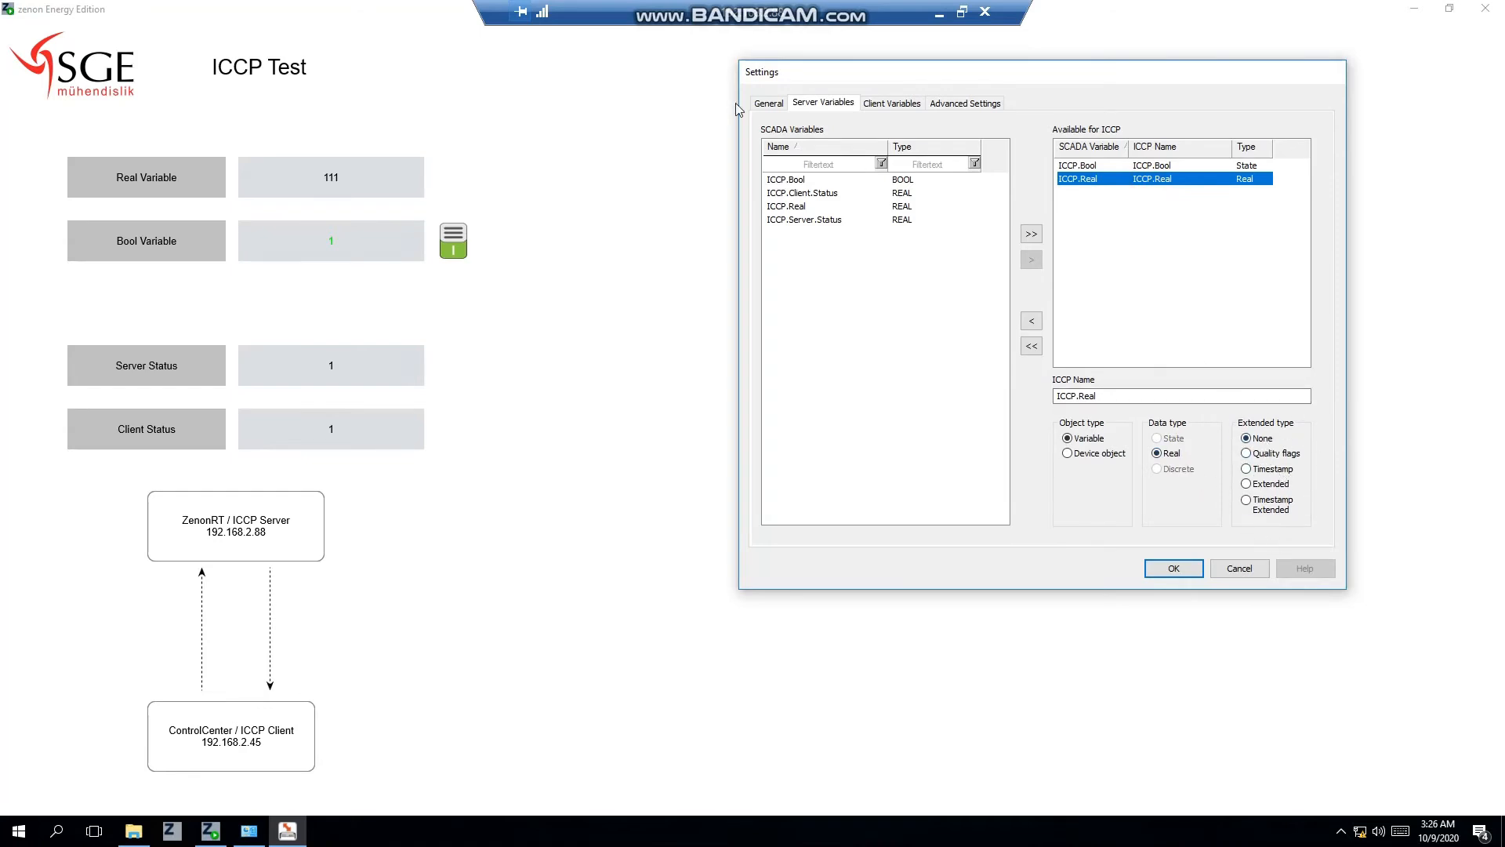
{"action": "left_click", "coordinate": [770, 104]}
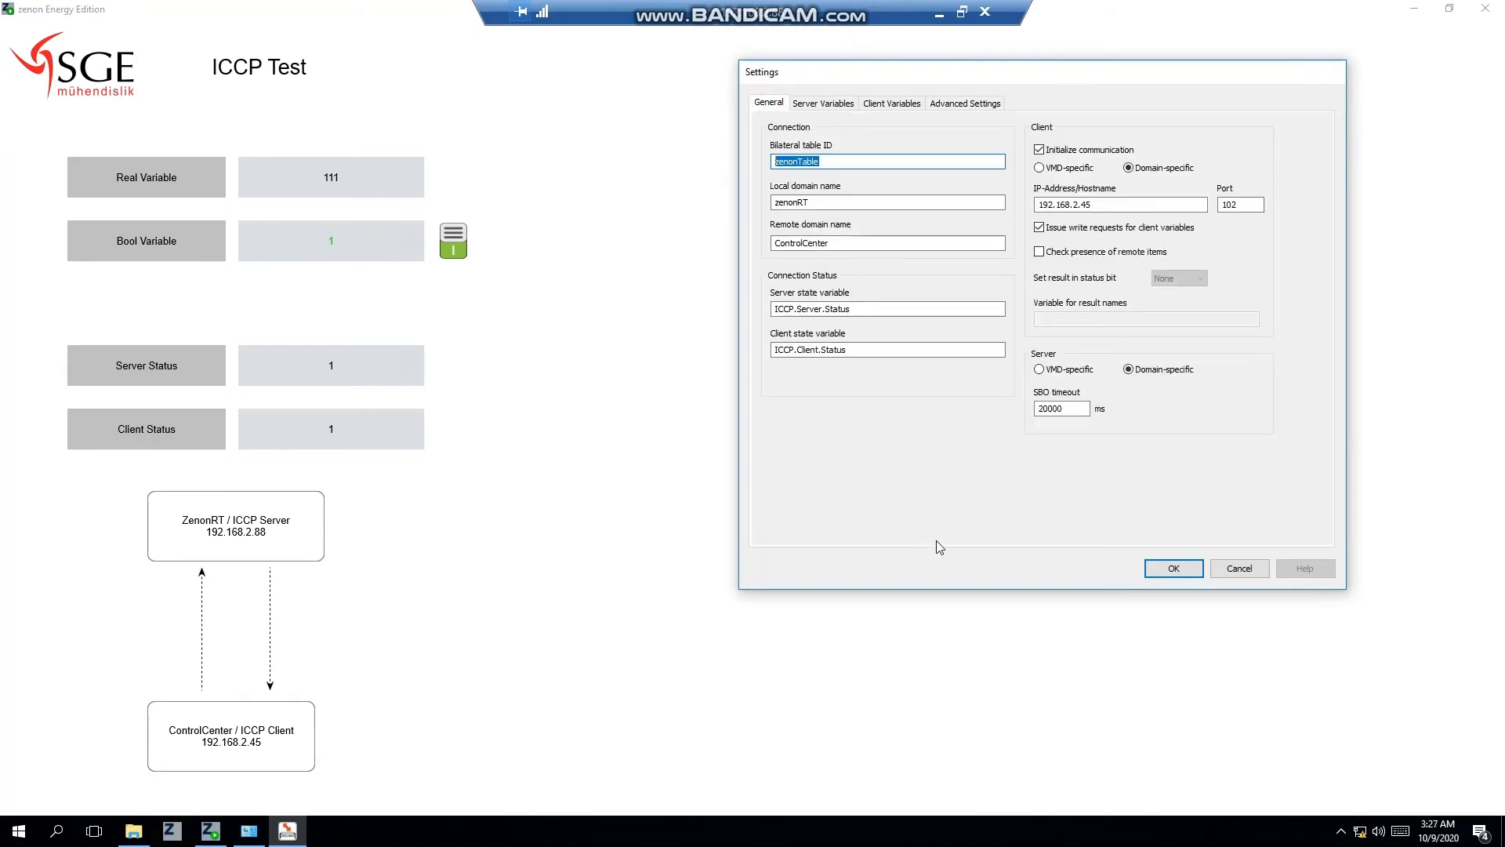
{"action": "left_click_drag", "start_coordinate": [965, 74], "coordinate": [854, 113]}
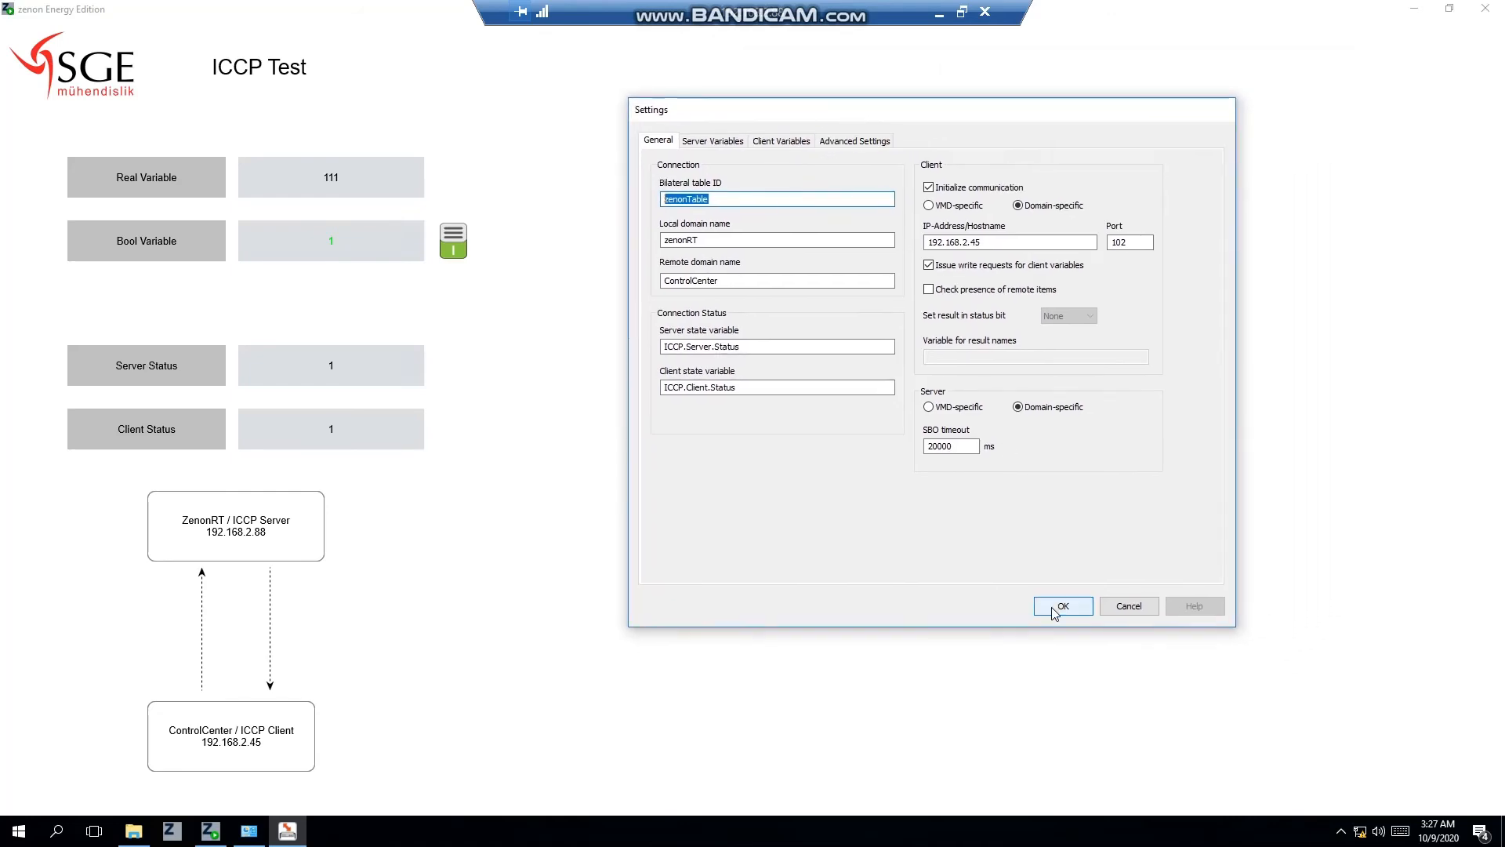